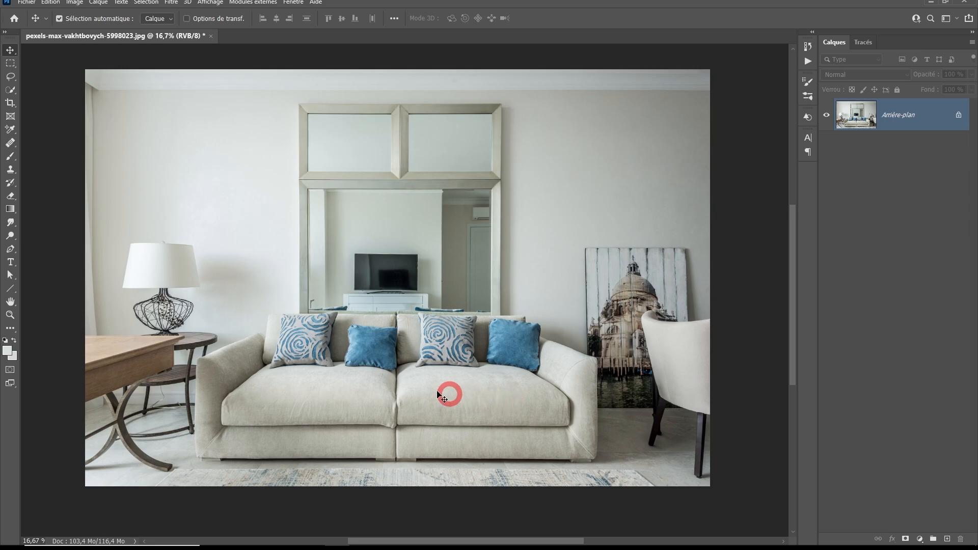
# Activate the Eyedropper tool and set its sample size to "Echantillon ponctuel"
pyautogui.moveTo(10, 129); pyautogui.dragTo(44, 132)
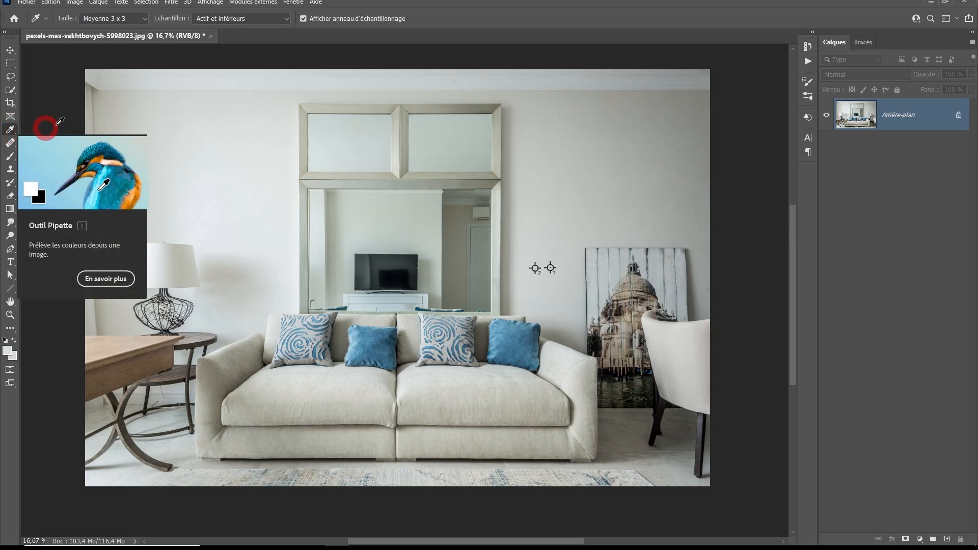
pyautogui.click(146, 19)
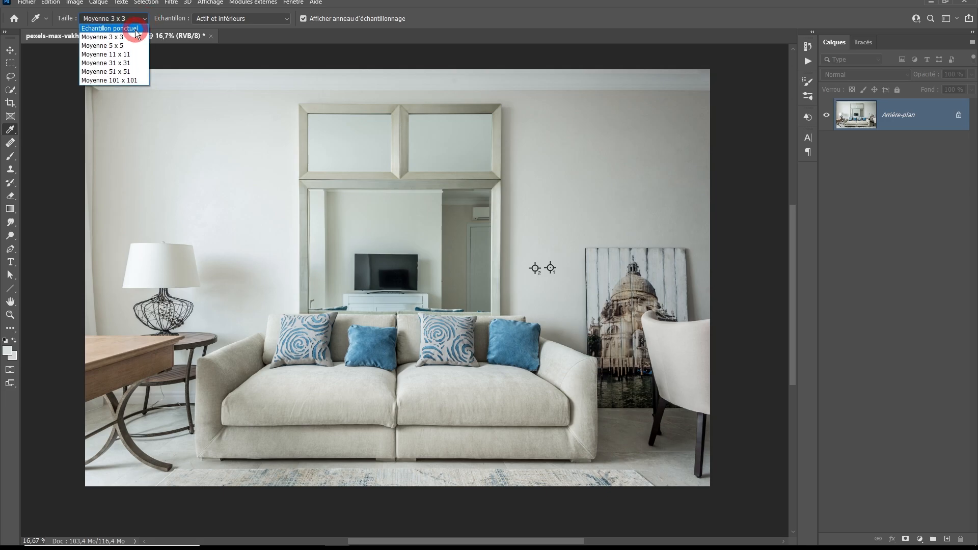
pyautogui.click(136, 29)
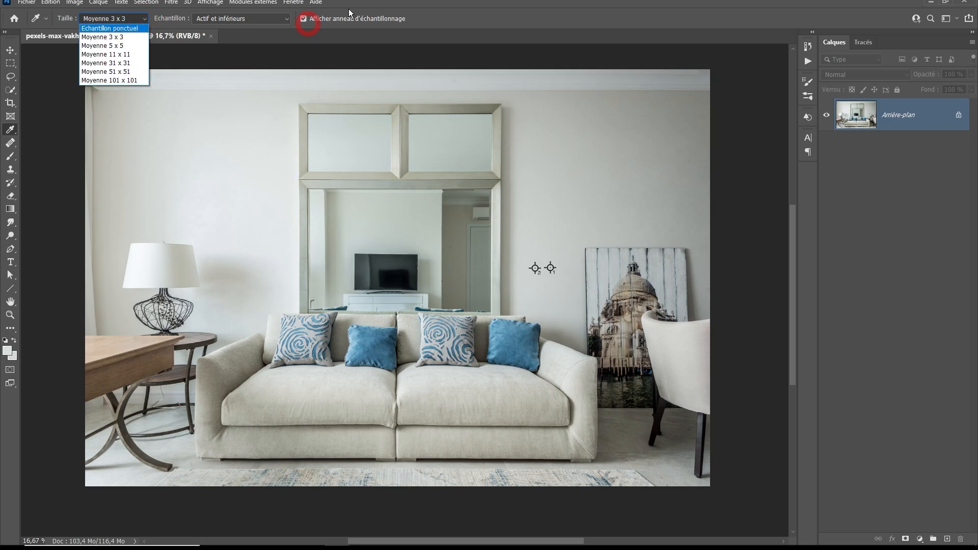
# Examine the individual pixel colours of the blue cushion's fabric up close on the sofa
pyautogui.keyDown('ctrl'); pyautogui.click(509, 341); pyautogui.keyUp('ctrl')
pyautogui.keyDown('ctrl'); pyautogui.click(509, 344); pyautogui.keyUp('ctrl')
pyautogui.keyDown('ctrl'); pyautogui.click(510, 344); pyautogui.keyUp('ctrl')
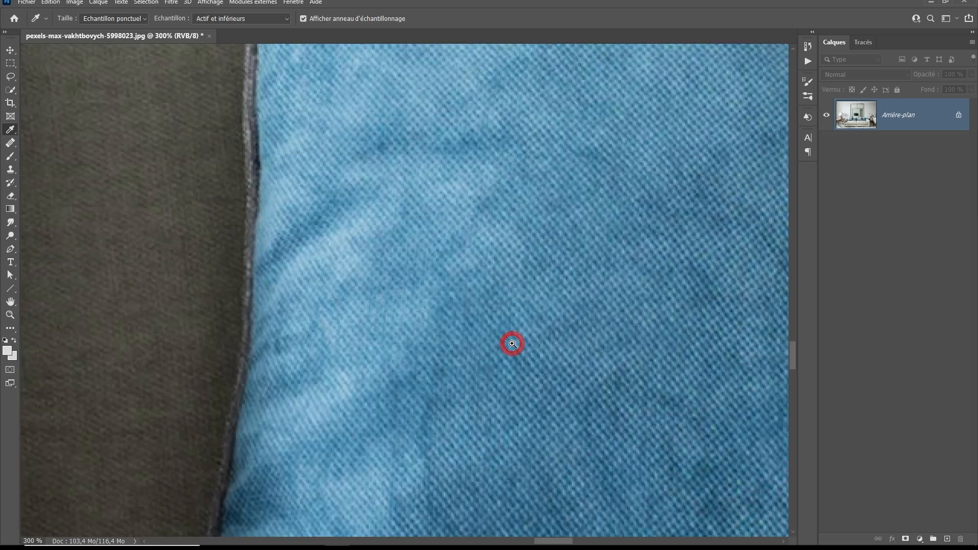
pyautogui.keyDown('ctrl'); pyautogui.click(510, 343); pyautogui.keyUp('ctrl')
pyautogui.keyDown('ctrl'); pyautogui.click(510, 344); pyautogui.keyUp('ctrl')
pyautogui.keyDown('ctrl'); pyautogui.click(512, 344); pyautogui.keyUp('ctrl')
pyautogui.keyDown('ctrl'); pyautogui.click(513, 344); pyautogui.keyUp('ctrl')
pyautogui.keyDown('ctrl'); pyautogui.click(513, 344); pyautogui.keyUp('ctrl')
pyautogui.keyDown('ctrl'); pyautogui.click(513, 344); pyautogui.keyUp('ctrl')
pyautogui.keyDown('ctrl'); pyautogui.click(512, 344); pyautogui.keyUp('ctrl')
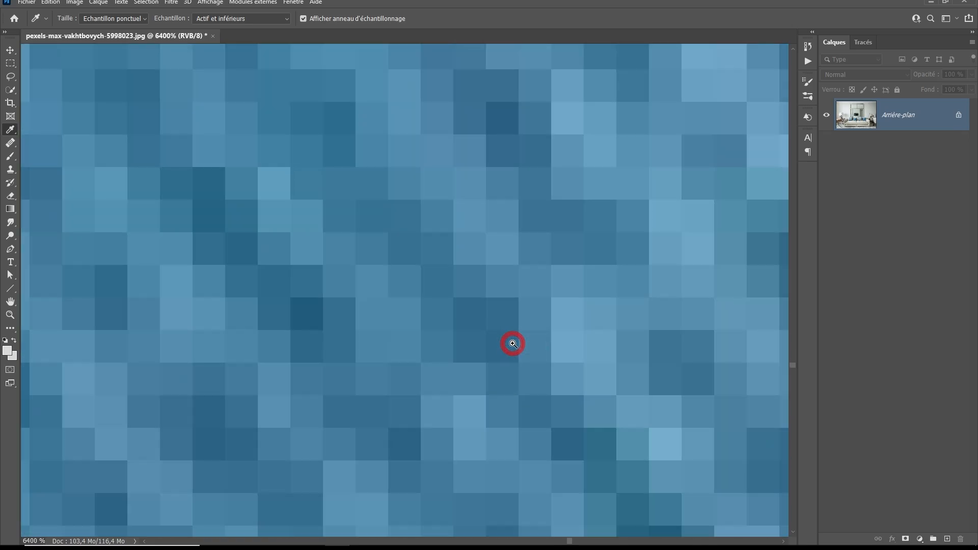
pyautogui.keyDown('ctrl'); pyautogui.click(513, 343); pyautogui.keyUp('ctrl')
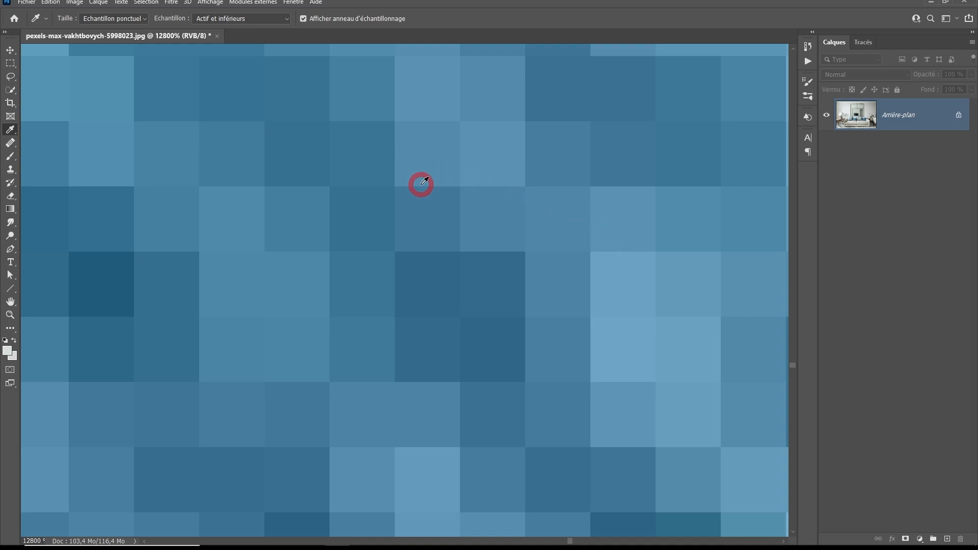
pyautogui.keyDown('ctrl'); pyautogui.keyDown('alt'); pyautogui.click(506, 276); pyautogui.keyUp('alt'); pyautogui.keyUp('ctrl')
pyautogui.keyDown('ctrl'); pyautogui.keyDown('alt'); pyautogui.click(507, 275); pyautogui.keyUp('alt'); pyautogui.keyUp('ctrl')
pyautogui.keyDown('ctrl'); pyautogui.keyDown('alt'); pyautogui.click(506, 276); pyautogui.keyUp('alt'); pyautogui.keyUp('ctrl')
pyautogui.keyDown('ctrl'); pyautogui.keyDown('alt'); pyautogui.click(507, 275); pyautogui.keyUp('alt'); pyautogui.keyUp('ctrl')
pyautogui.keyDown('ctrl'); pyautogui.keyDown('alt'); pyautogui.click(506, 276); pyautogui.keyUp('alt'); pyautogui.keyUp('ctrl')
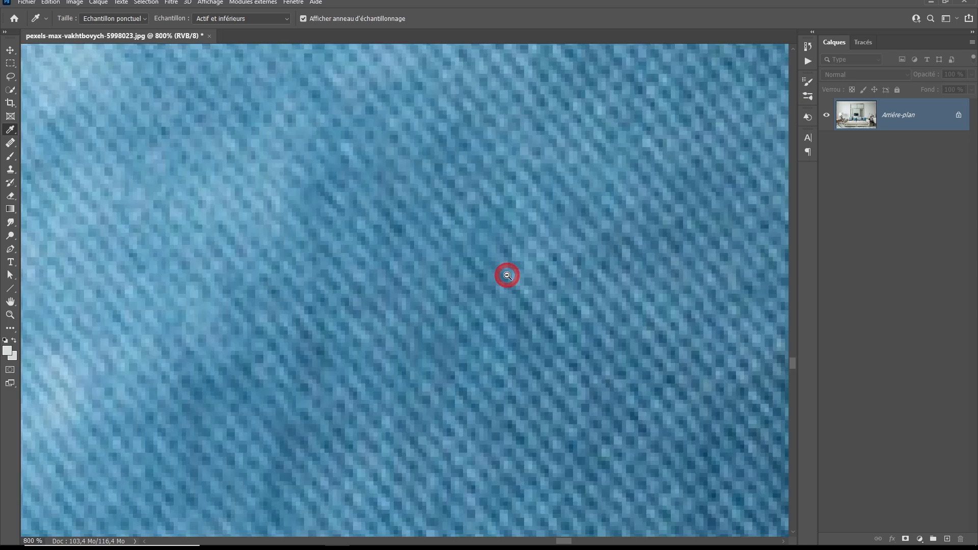
pyautogui.keyDown('ctrl'); pyautogui.keyDown('alt'); pyautogui.click(507, 276); pyautogui.keyUp('alt'); pyautogui.keyUp('ctrl')
pyautogui.keyDown('ctrl'); pyautogui.keyDown('alt'); pyautogui.click(507, 275); pyautogui.keyUp('alt'); pyautogui.keyUp('ctrl')
pyautogui.keyDown('ctrl'); pyautogui.keyDown('alt'); pyautogui.click(507, 276); pyautogui.keyUp('alt'); pyautogui.keyUp('ctrl')
pyautogui.keyDown('ctrl'); pyautogui.keyDown('alt'); pyautogui.click(507, 276); pyautogui.keyUp('alt'); pyautogui.keyUp('ctrl')
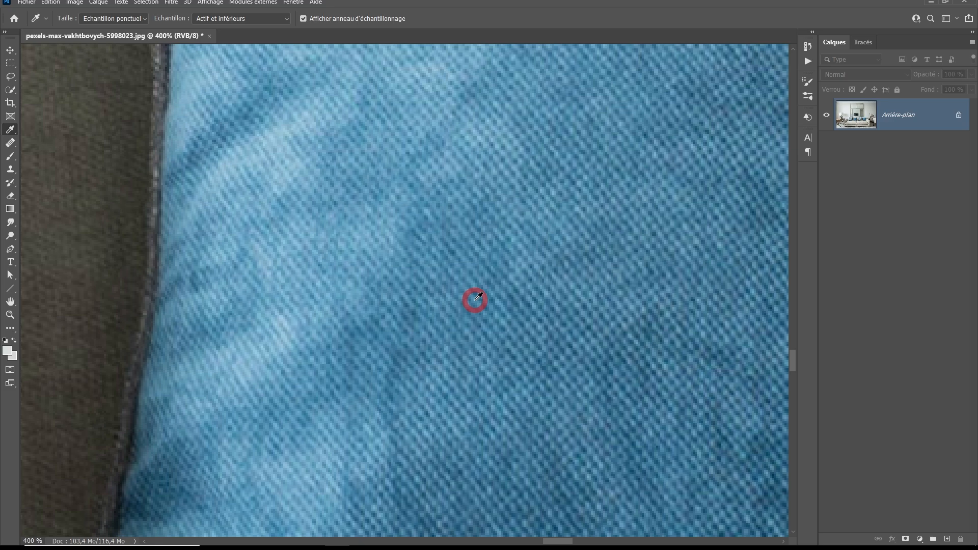
# Set the Eyedropper's sample size to "Moyenne 3 x 3"
pyautogui.click(140, 19)
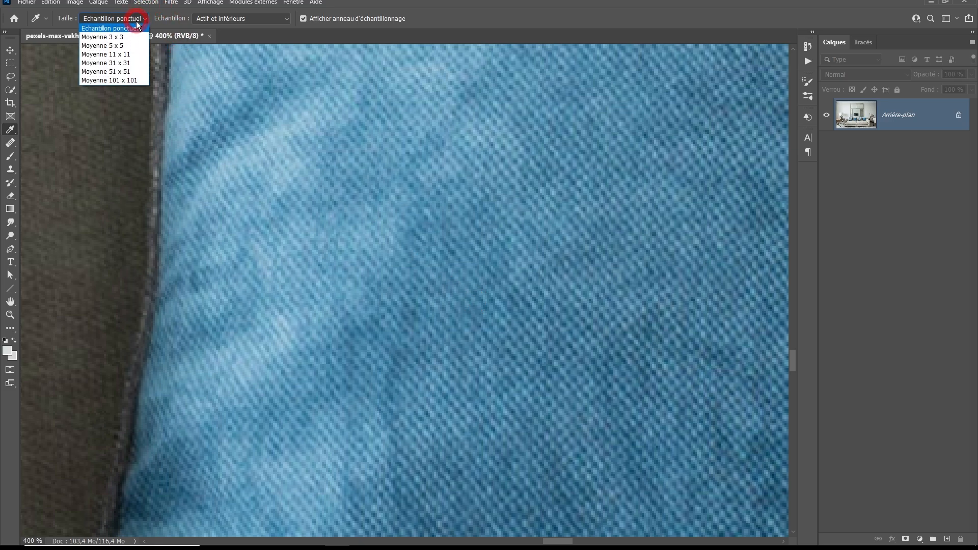
pyautogui.click(125, 38)
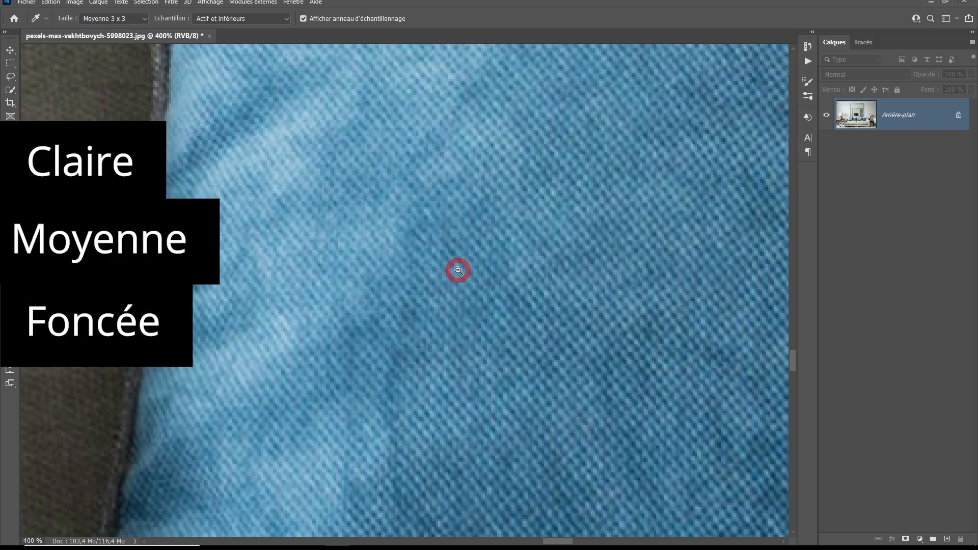
# Create a new empty layer above the background and rename it "Bleu"
pyautogui.hotkey('ctrl', '-')
pyautogui.hotkey('ctrl', '-')
pyautogui.moveTo(469, 309); pyautogui.dragTo(468, 110)
pyautogui.hotkey('ctrl', '-')
pyautogui.hotkey('ctrl', '-')
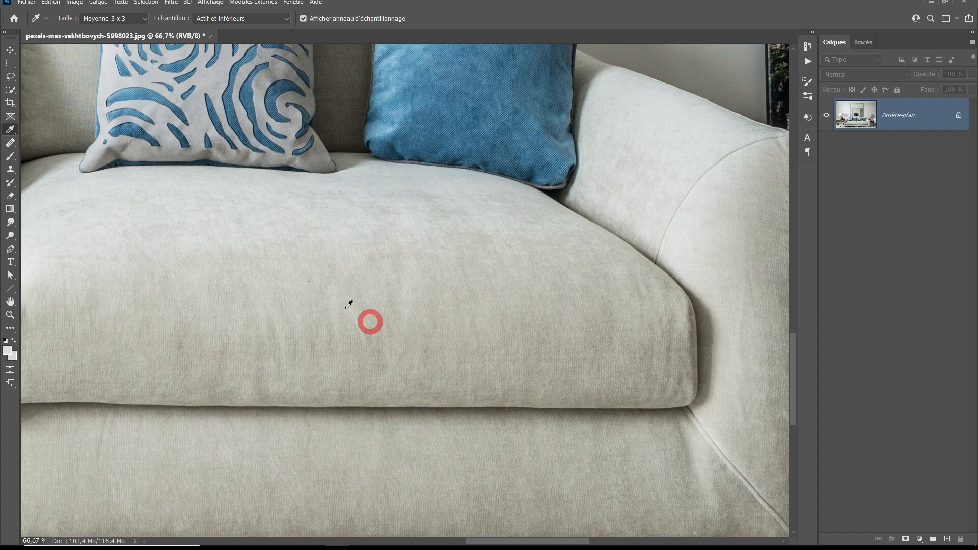
pyautogui.moveTo(411, 214); pyautogui.dragTo(426, 296)
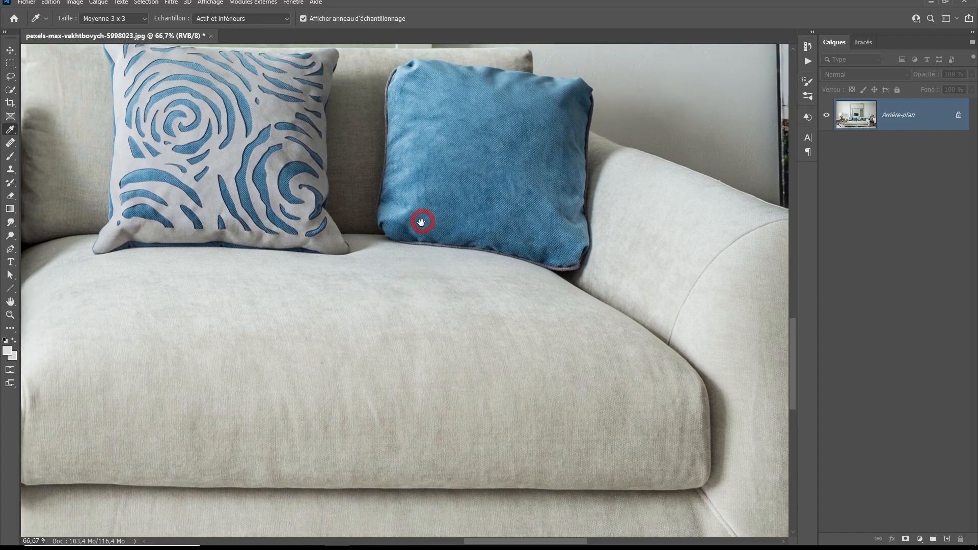
pyautogui.click(946, 540)
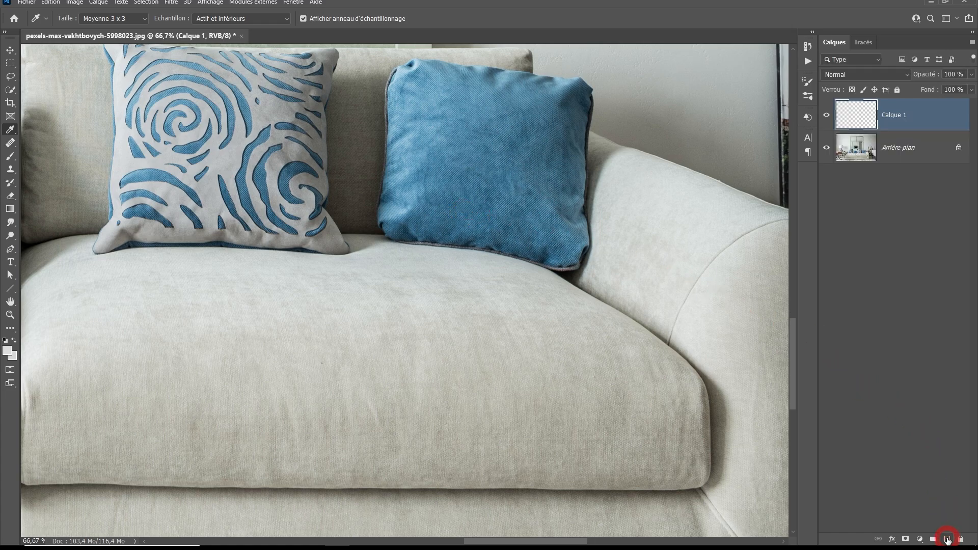
pyautogui.doubleClick(895, 117)
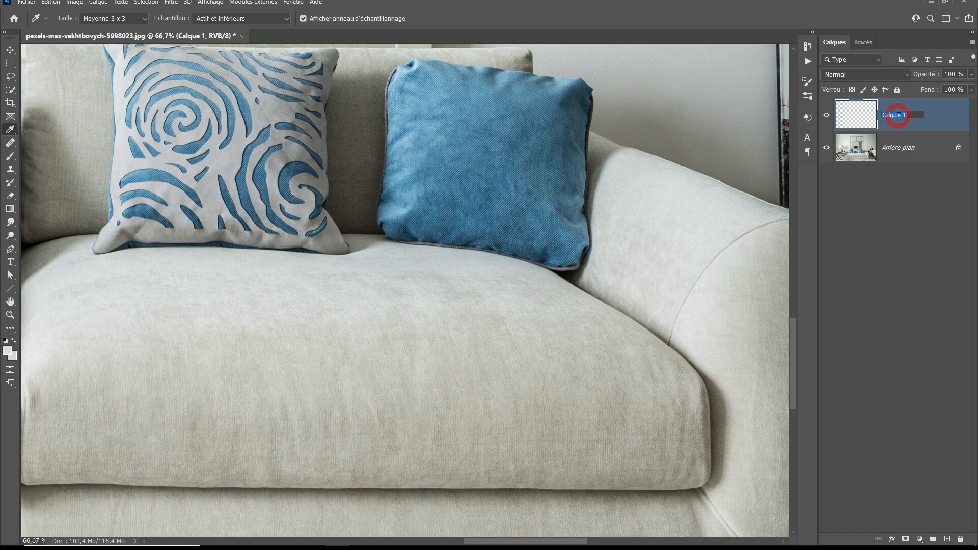
pyautogui.write('Bleu')
pyautogui.press('Return')
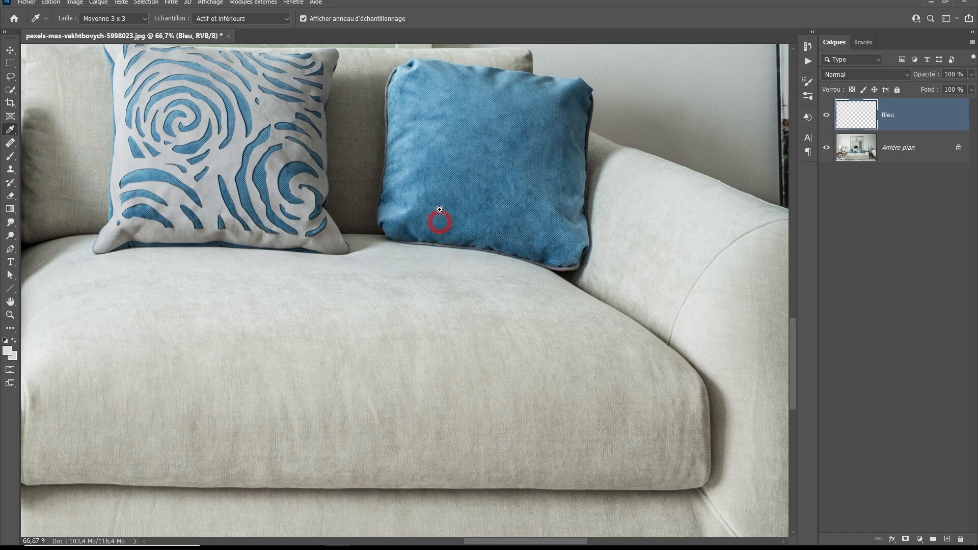
# Sample the very dark blue in the fold at the blue cushion's lower-left corner as the foreground colour
pyautogui.scroll(4, 440, 209)
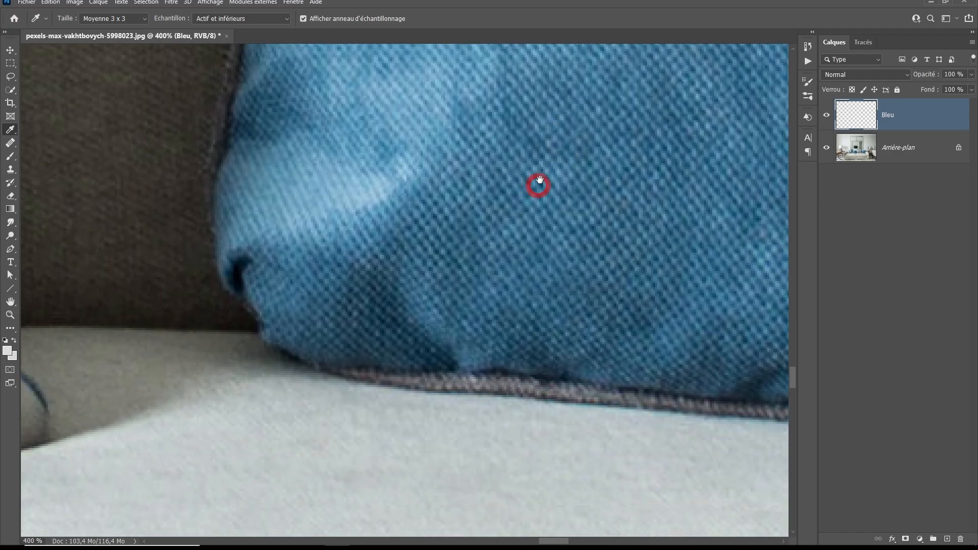
pyautogui.scroll(4, 430, 262)
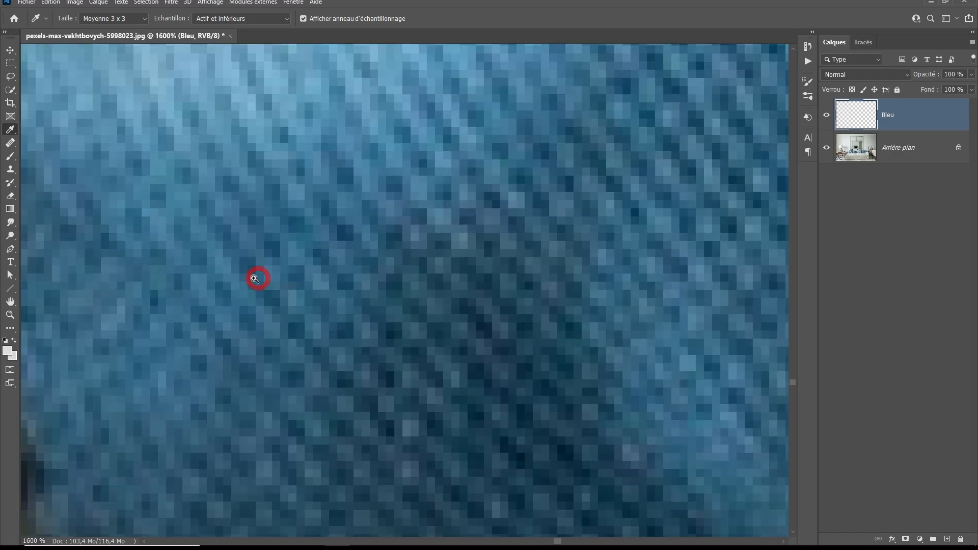
pyautogui.moveTo(254, 278); pyautogui.dragTo(594, 261)
pyautogui.scroll(3, 386, 261)
pyautogui.moveTo(380, 260); pyautogui.dragTo(742, 370)
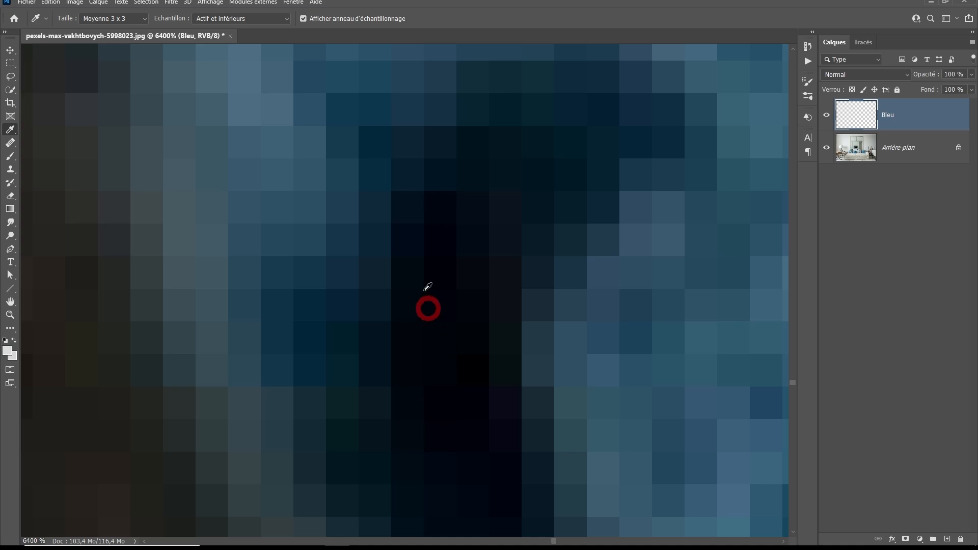
pyautogui.click(457, 186)
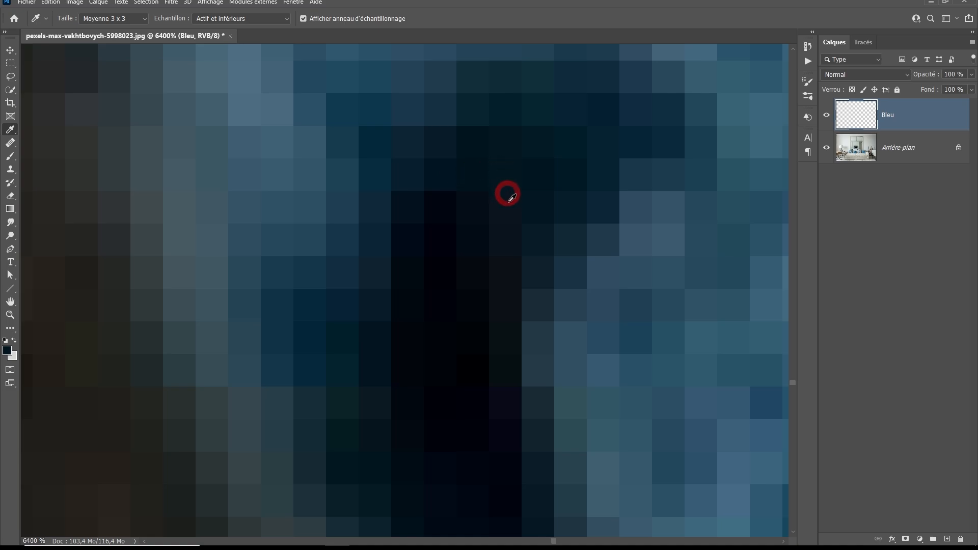
pyautogui.click(443, 204)
pyautogui.moveTo(443, 204); pyautogui.dragTo(441, 175)
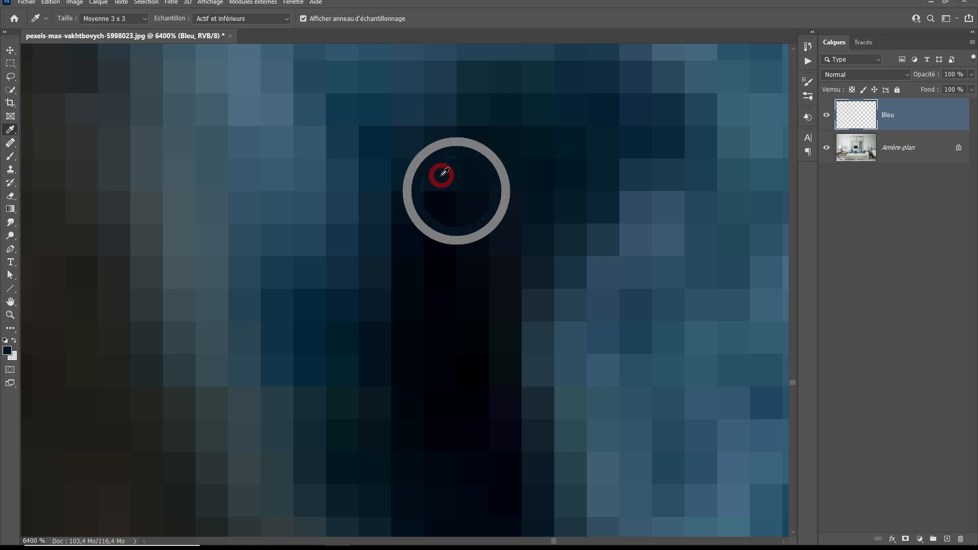
# Paint a short vertical dark blue swatch on the wall beside the mirror, using a 139 px brush at 100% hardness
pyautogui.keyDown('alt'); pyautogui.click(441, 176); pyautogui.keyUp('alt')
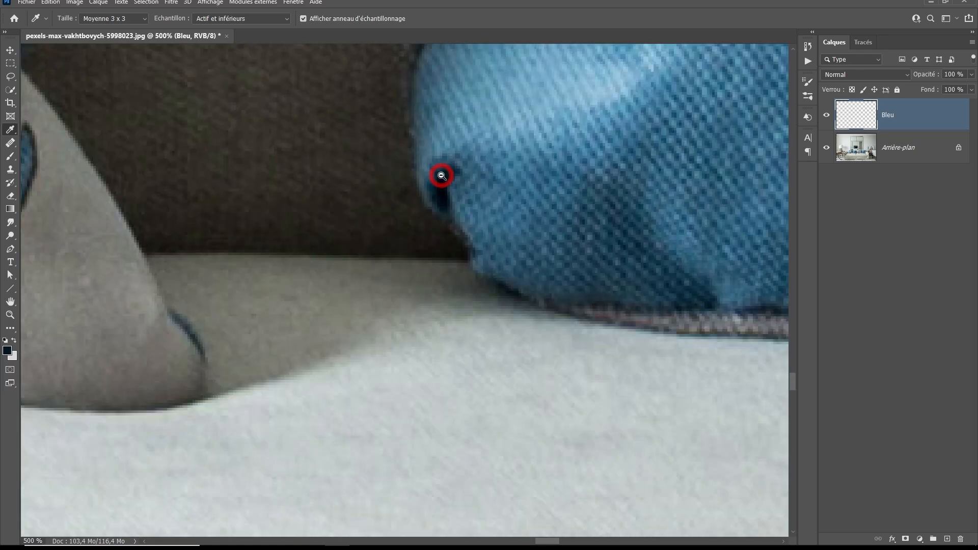
pyautogui.scroll(-5, 441, 176)
pyautogui.moveTo(502, 158); pyautogui.dragTo(512, 262)
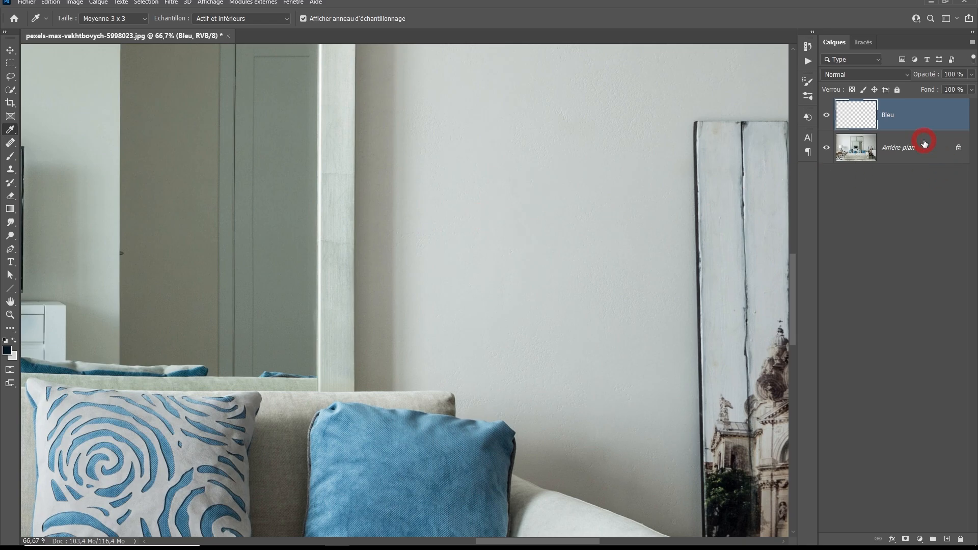
pyautogui.click(10, 156)
pyautogui.rightClick(419, 198)
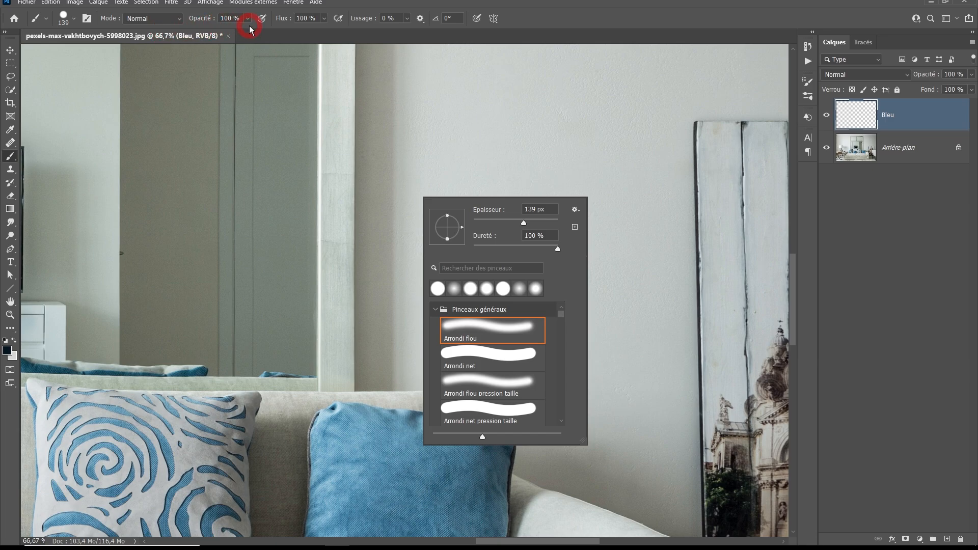
pyautogui.moveTo(438, 157)
pyautogui.mouseDown()
pyautogui.moveTo(458, 120)
pyautogui.moveTo(454, 224)
pyautogui.mouseUp()
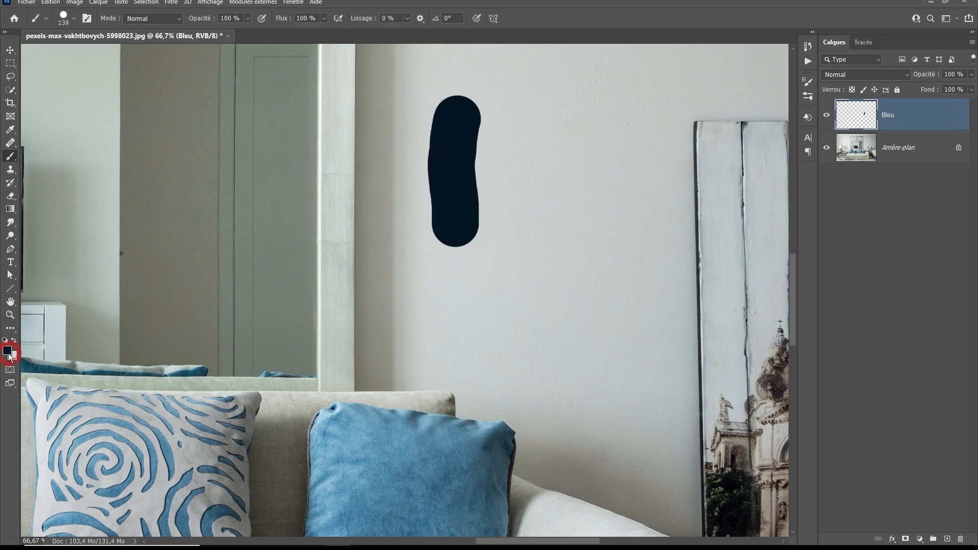
# Check the sampled dark blue's values in the foreground colour picker
pyautogui.click(8, 350)
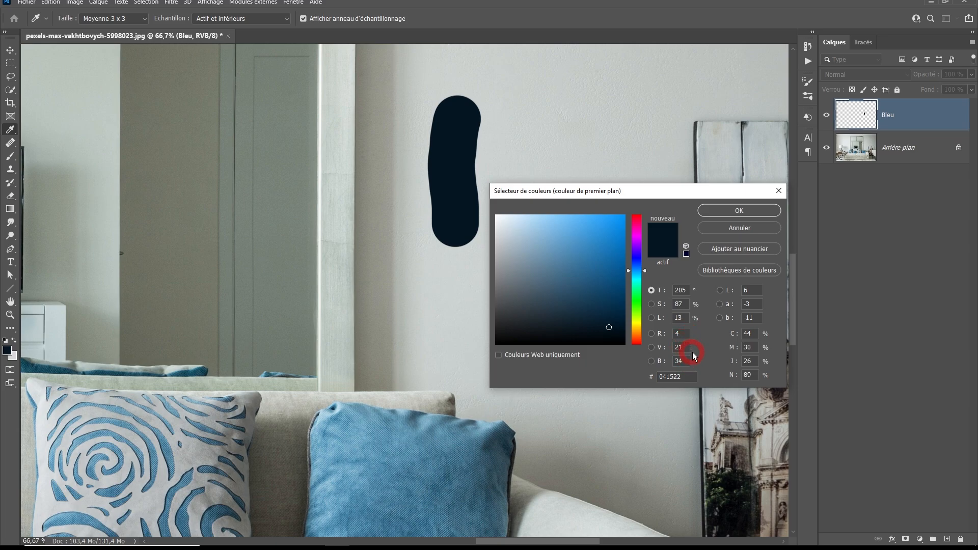
pyautogui.click(731, 210)
# Duplicate the background layer
pyautogui.moveTo(519, 474); pyautogui.dragTo(581, 249)
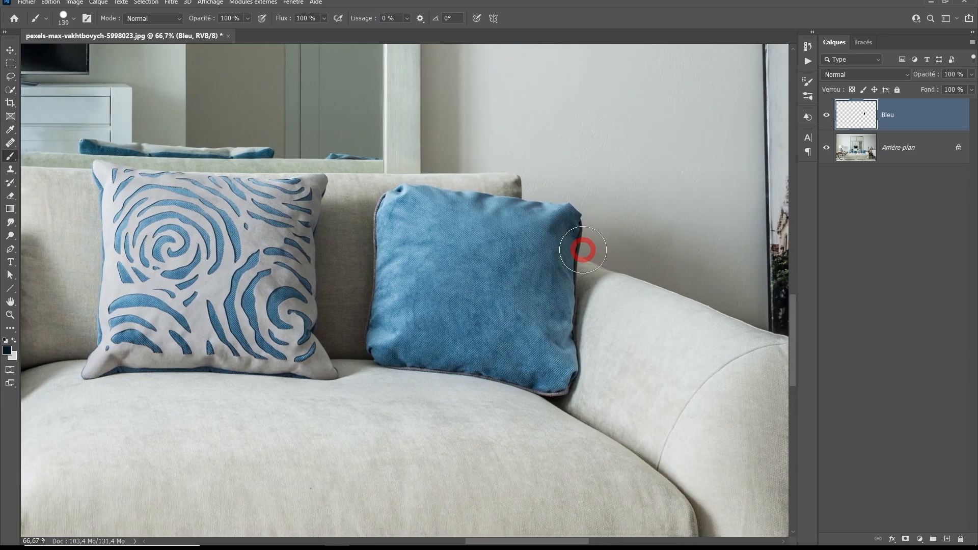
pyautogui.scroll(5, 451, 284)
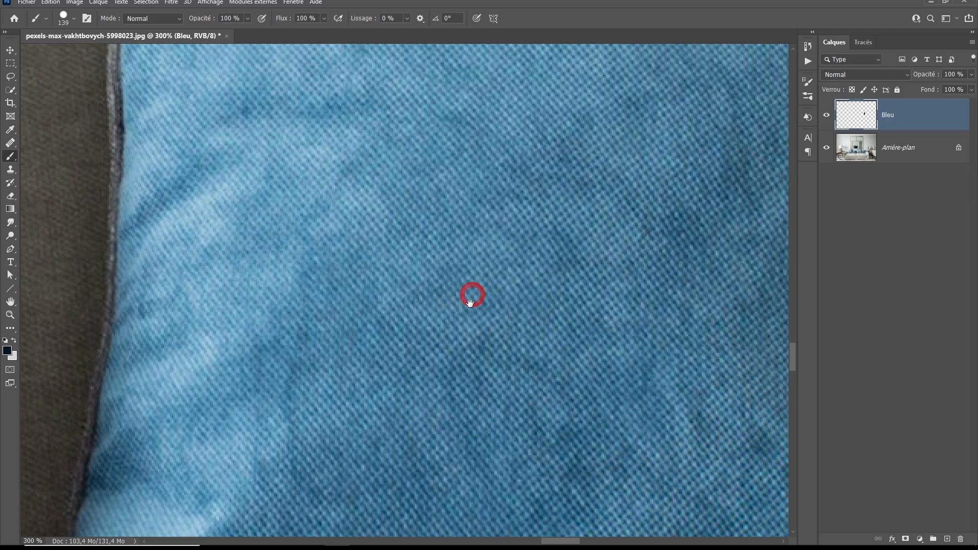
pyautogui.moveTo(470, 303); pyautogui.dragTo(461, 366)
pyautogui.moveTo(501, 300); pyautogui.dragTo(454, 283)
pyautogui.hotkey('ctrl', '1')
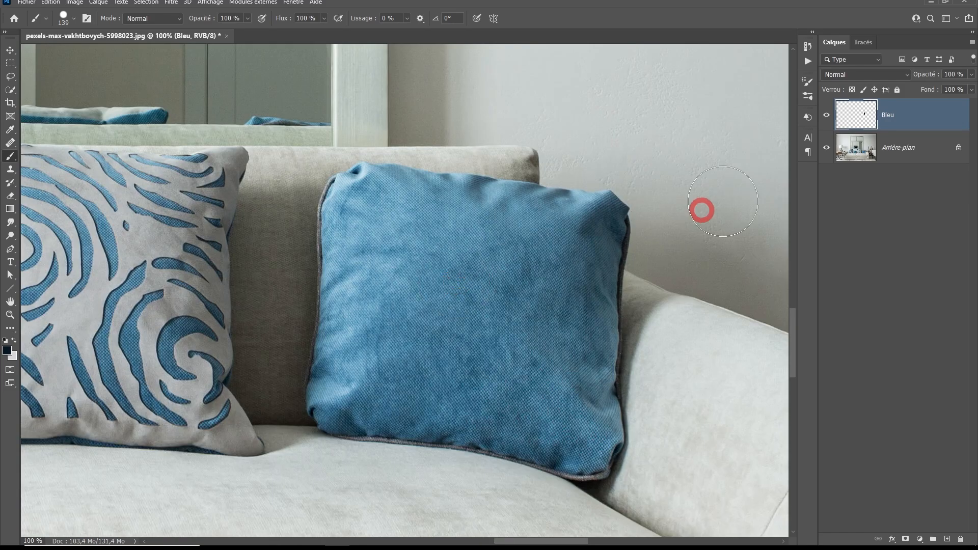
pyautogui.click(911, 160)
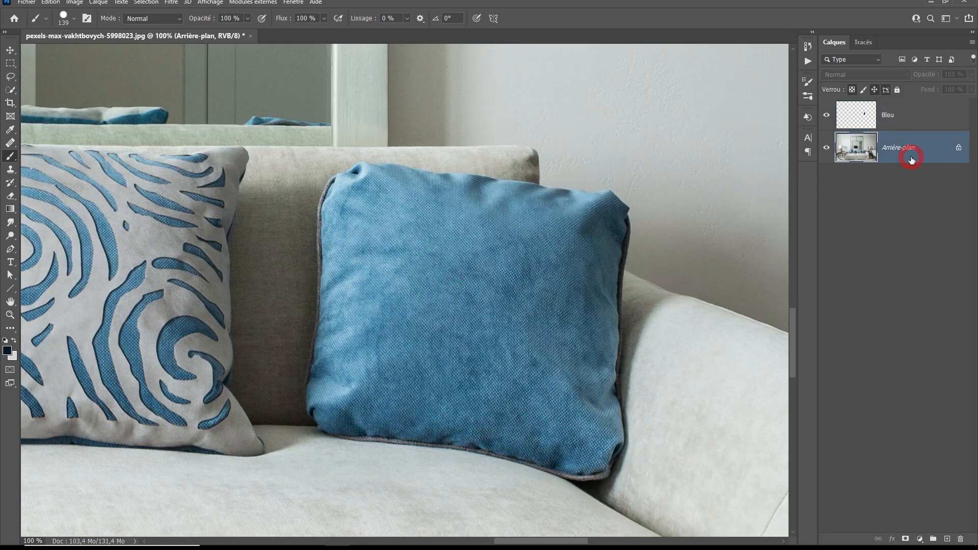
pyautogui.hotkey('ctrl', 'j')
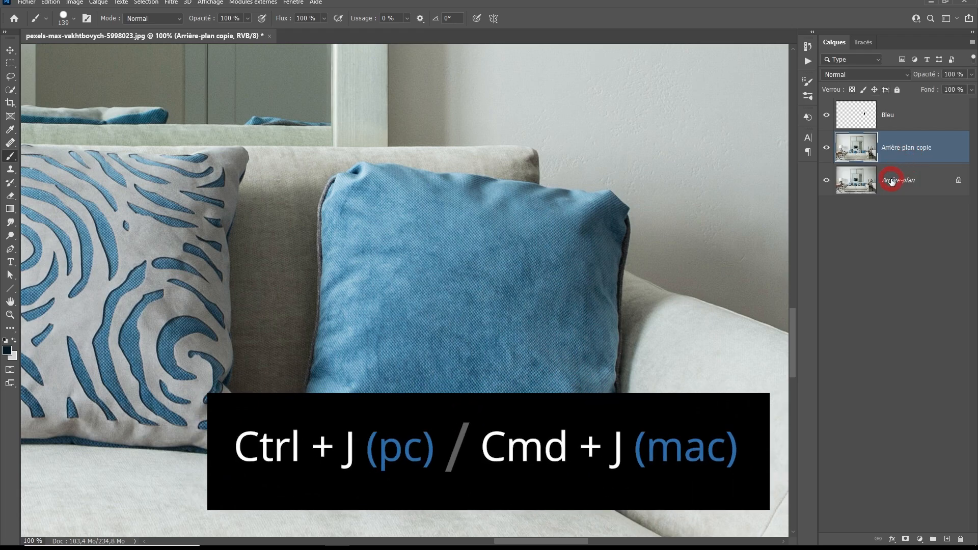
# Apply the Médiane noise filter with an 11-pixel radius to the duplicated background layer
pyautogui.click(168, 2)
pyautogui.moveTo(184, 130)
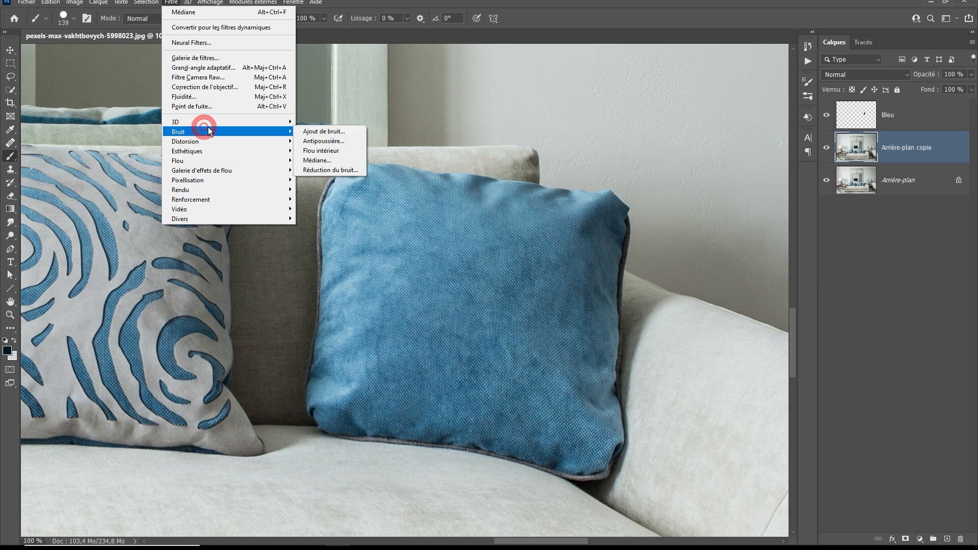
pyautogui.click(323, 159)
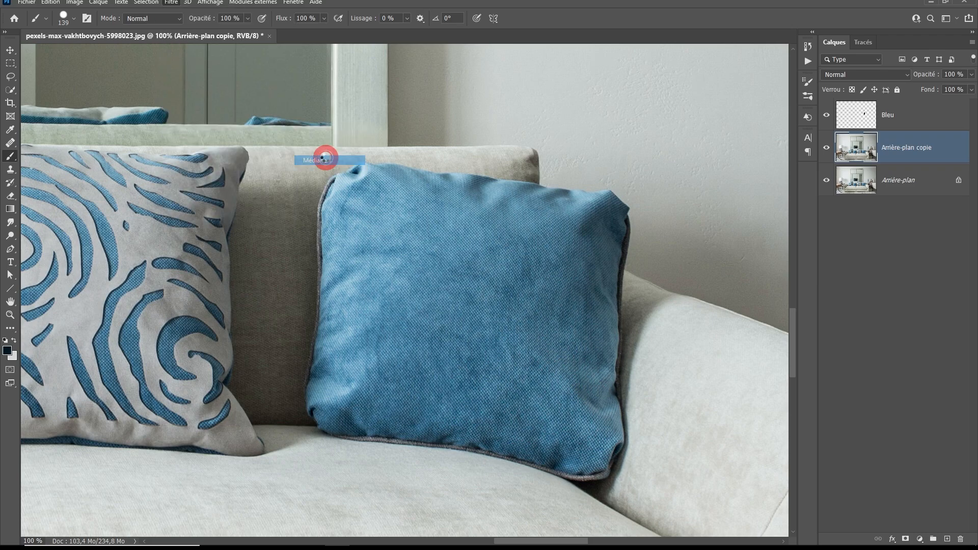
pyautogui.moveTo(485, 108); pyautogui.dragTo(670, 95)
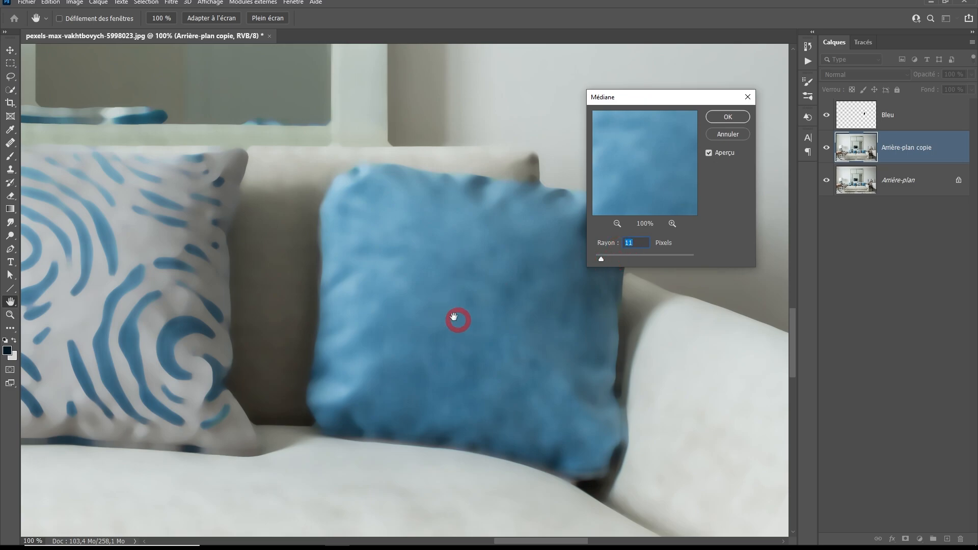
pyautogui.scroll(2, 454, 318)
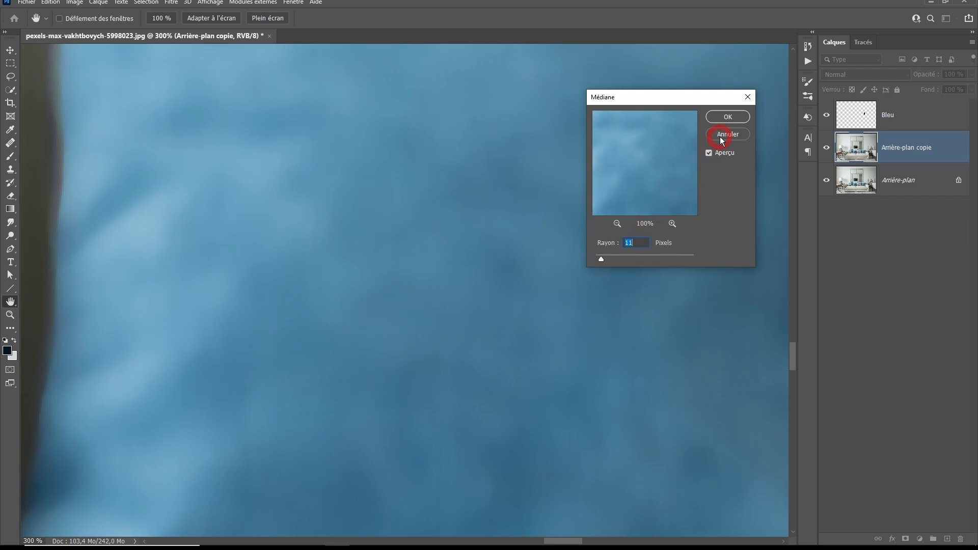
pyautogui.click(727, 117)
# Switch to the Brush tool and make the Bleu layer active for painting
pyautogui.press('b')
pyautogui.moveTo(626, 211)
pyautogui.mouseDown()
pyautogui.moveTo(559, 213)
pyautogui.moveTo(528, 265)
pyautogui.mouseUp()
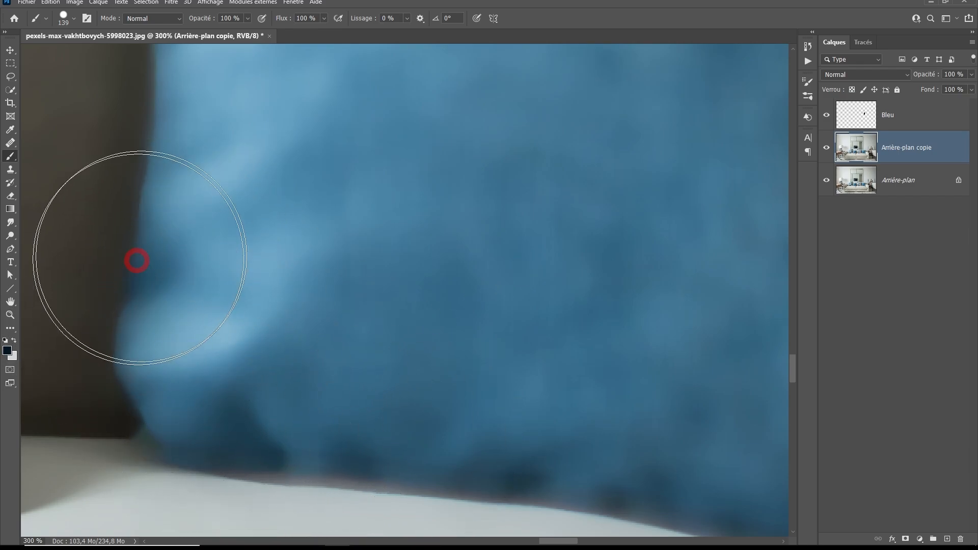
pyautogui.scroll(-3, 457, 292)
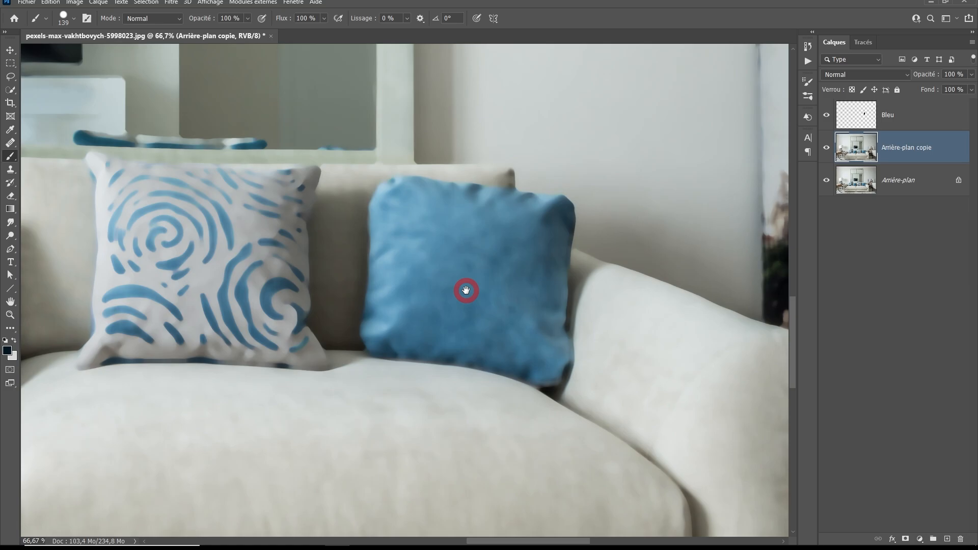
pyautogui.scroll(3, 466, 283)
pyautogui.moveTo(432, 279); pyautogui.dragTo(414, 371)
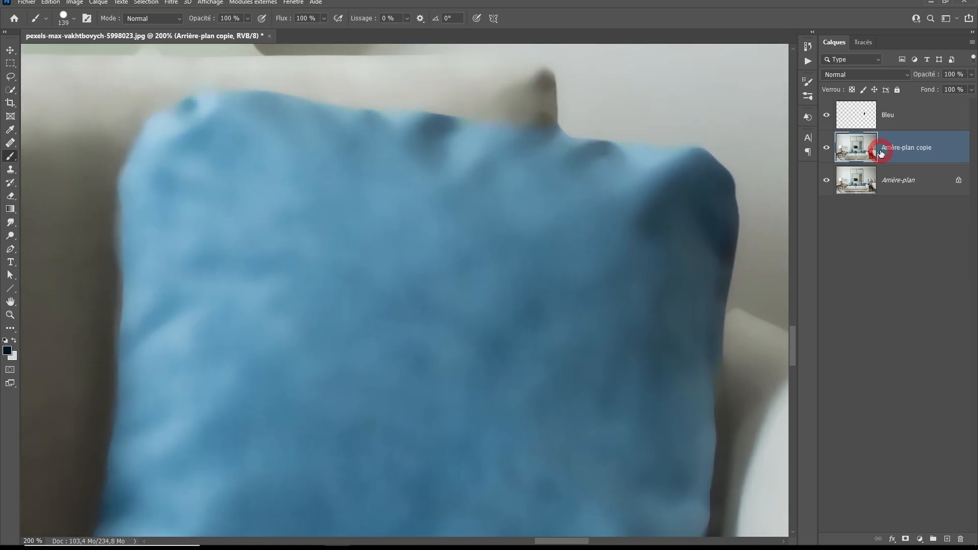
pyautogui.click(913, 124)
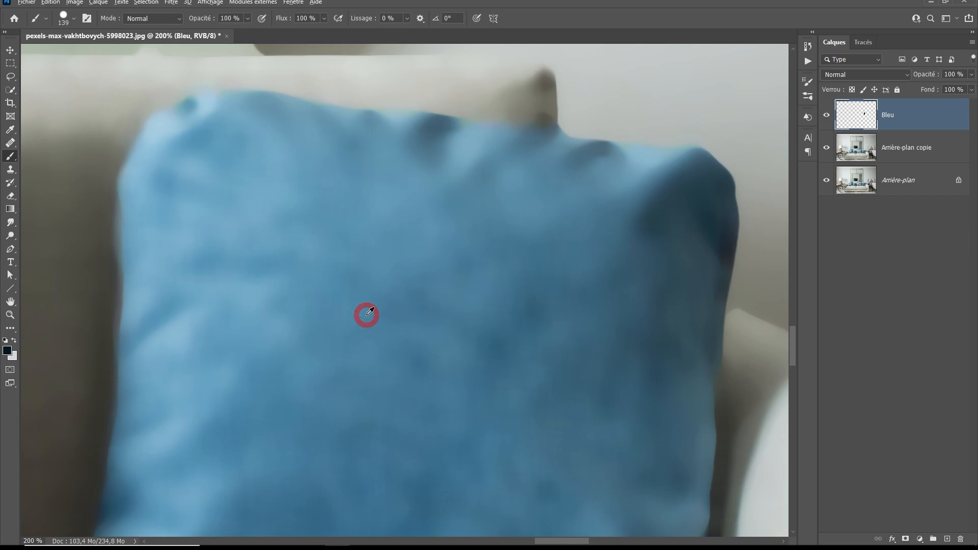
# Sample a mid blue from the smoothed cushion and paint a vertical swatch of it next to the dark blue one
pyautogui.moveTo(558, 410)
pyautogui.mouseDown()
pyautogui.moveTo(523, 209)
pyautogui.moveTo(630, 153)
pyautogui.mouseUp()
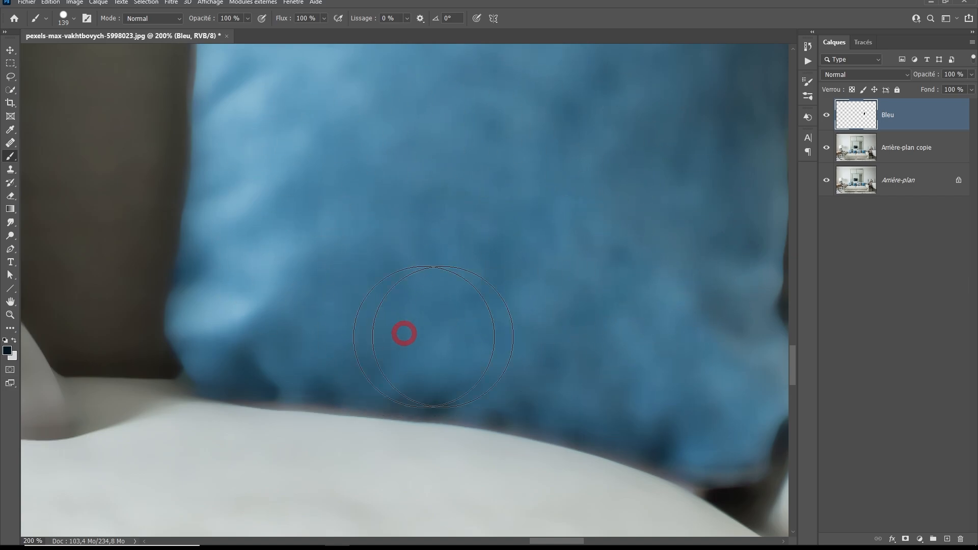
pyautogui.moveTo(690, 203)
pyautogui.mouseDown()
pyautogui.moveTo(526, 299)
pyautogui.moveTo(557, 319)
pyautogui.mouseUp()
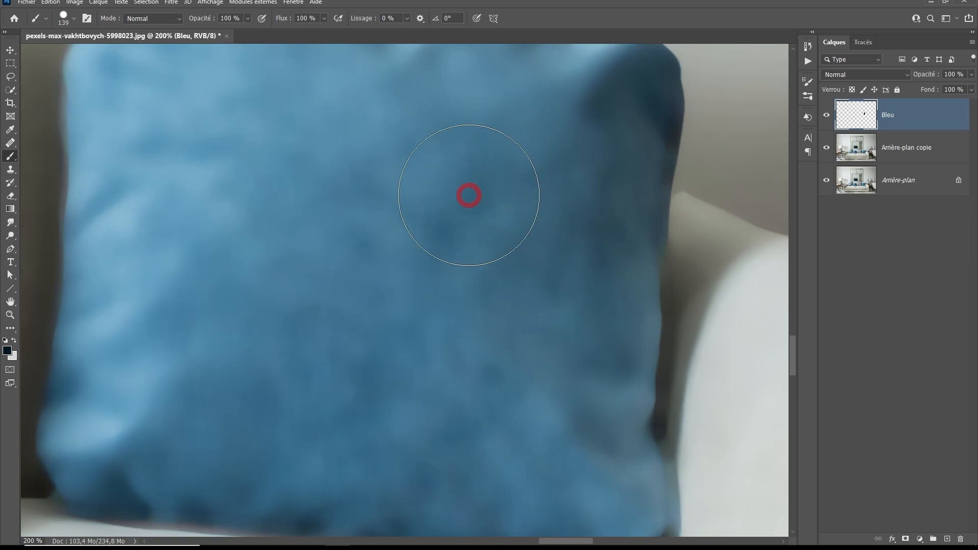
pyautogui.keyDown('alt'); pyautogui.click(484, 194); pyautogui.keyUp('alt')
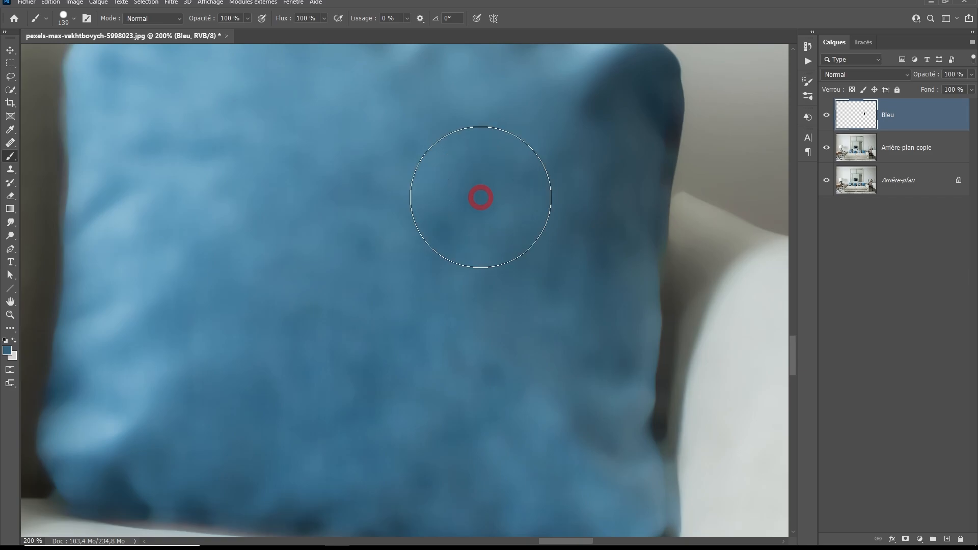
pyautogui.keyDown('ctrl'); pyautogui.keyDown('alt'); pyautogui.click(512, 196); pyautogui.keyUp('alt'); pyautogui.keyUp('ctrl')
pyautogui.keyDown('ctrl'); pyautogui.keyDown('alt'); pyautogui.click(512, 197); pyautogui.keyUp('alt'); pyautogui.keyUp('ctrl')
pyautogui.moveTo(512, 196); pyautogui.dragTo(461, 421)
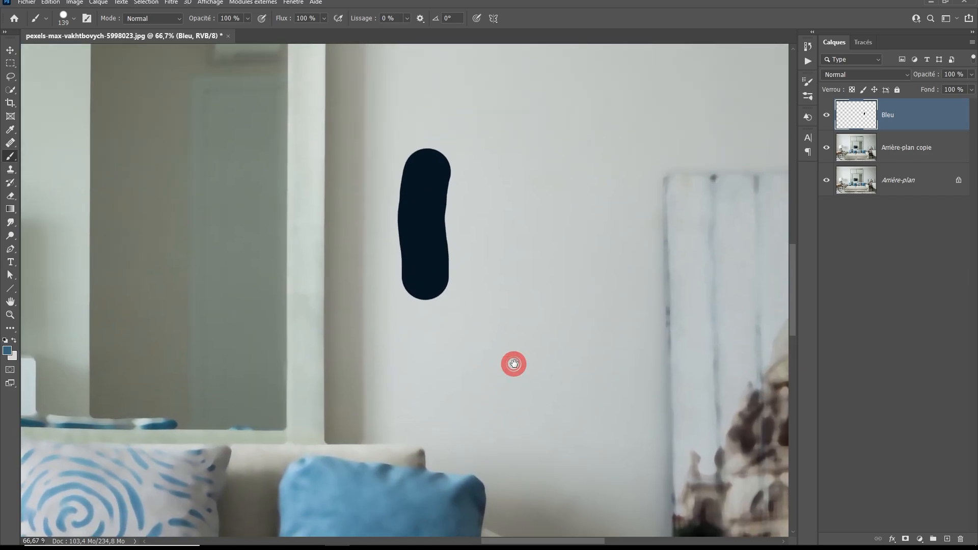
pyautogui.moveTo(485, 167); pyautogui.dragTo(483, 281)
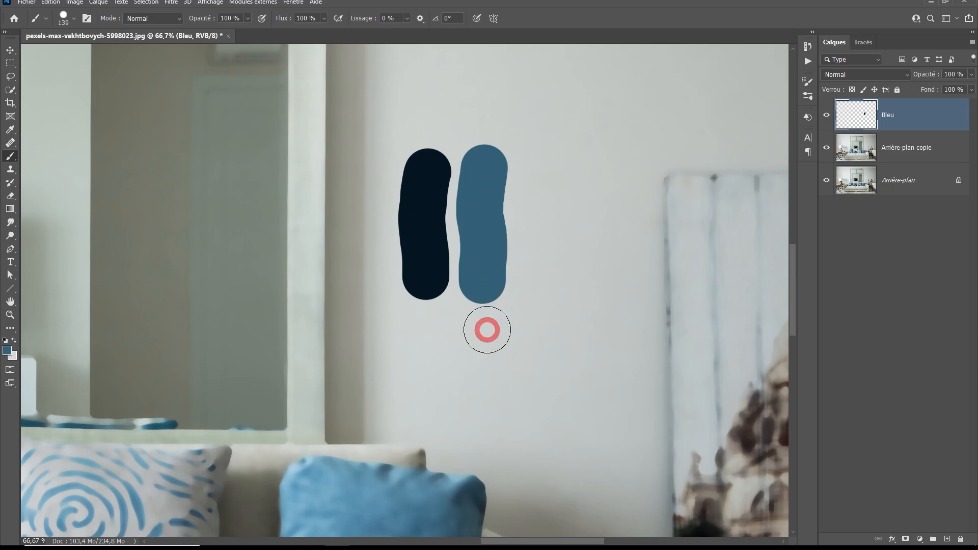
# Sample a light blue from the bright fold near the blue cushion's edge
pyautogui.moveTo(481, 323); pyautogui.dragTo(522, 108)
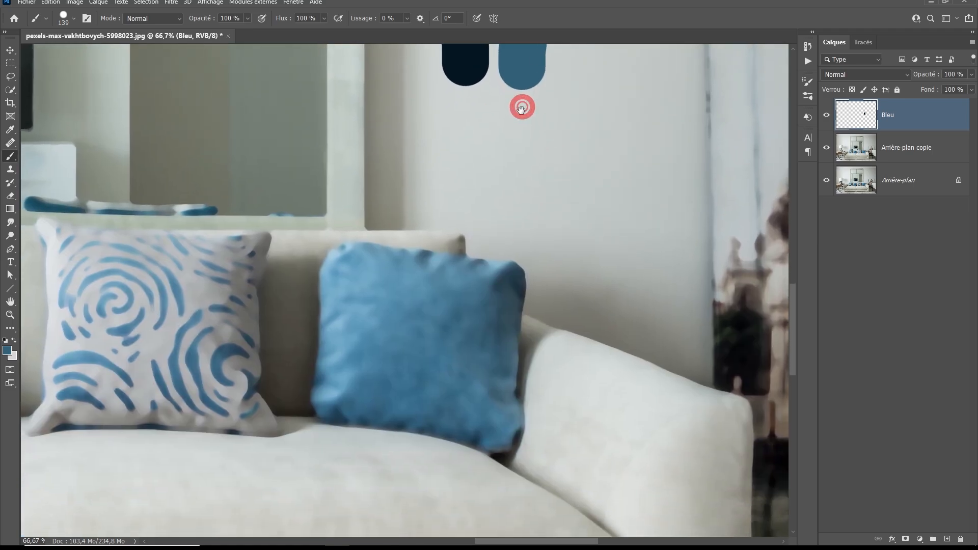
pyautogui.scroll(2, 417, 287)
pyautogui.moveTo(408, 299); pyautogui.dragTo(535, 210)
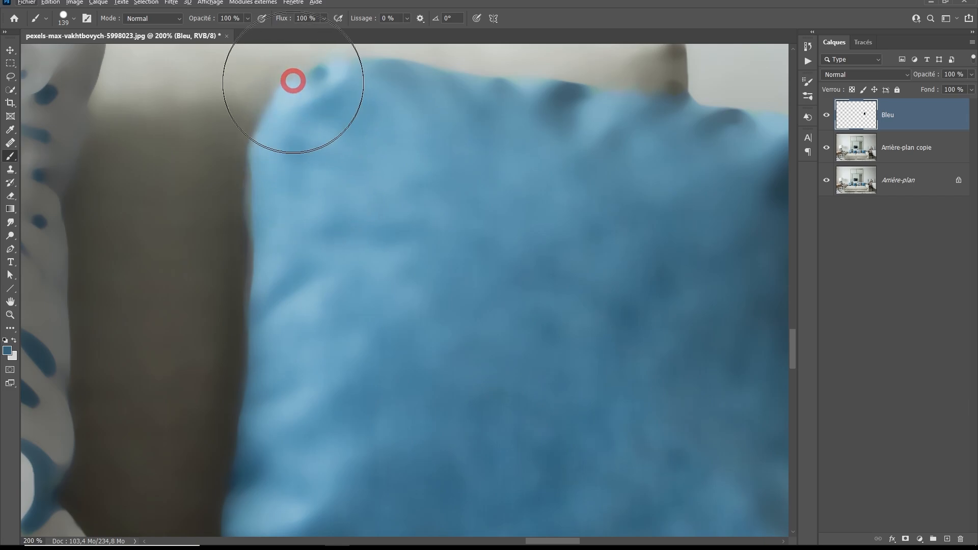
pyautogui.scroll(-5, 396, 168)
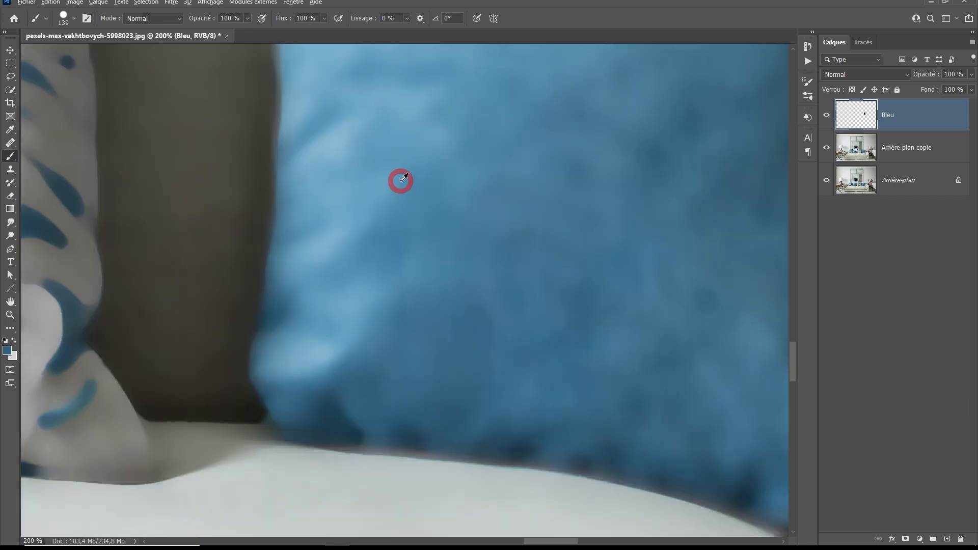
pyautogui.moveTo(404, 179); pyautogui.dragTo(408, 375)
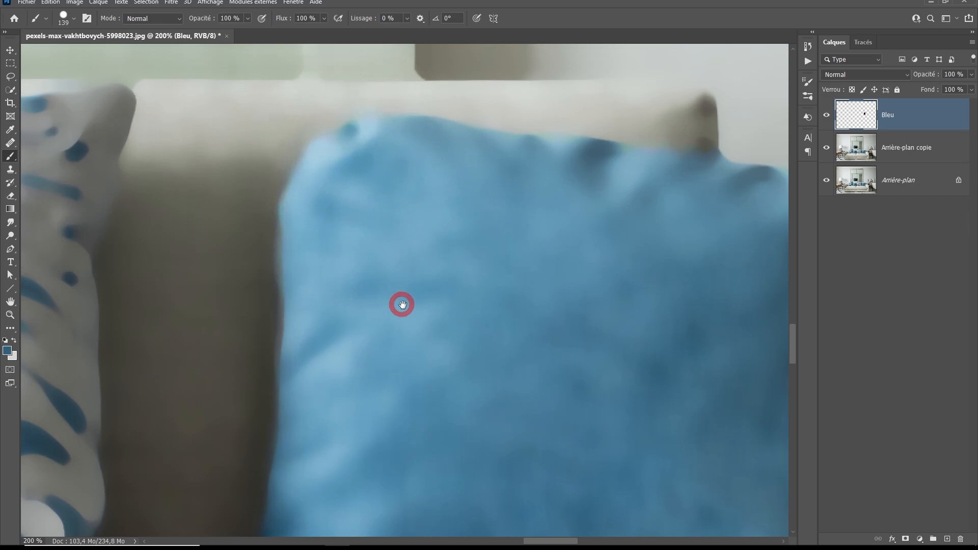
pyautogui.moveTo(403, 305); pyautogui.dragTo(389, 277)
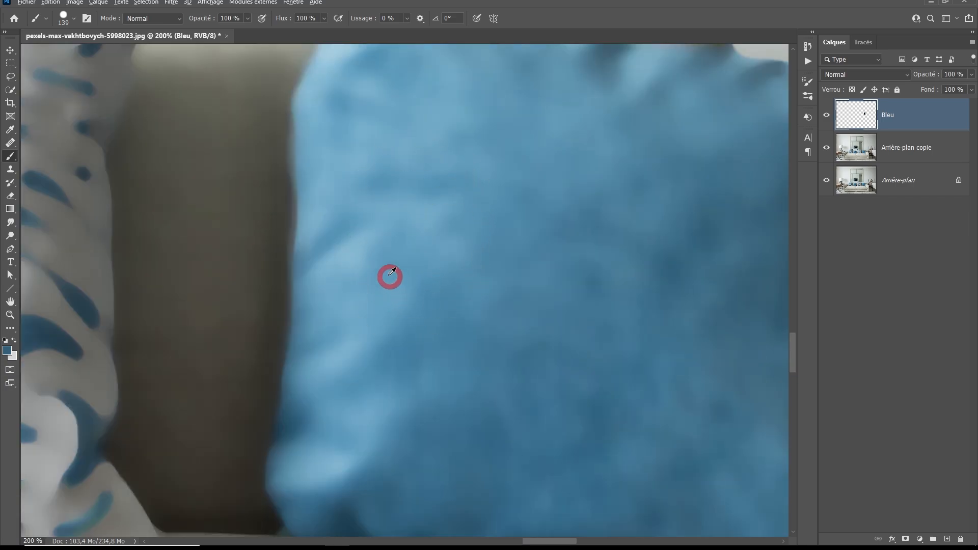
pyautogui.keyDown('alt'); pyautogui.click(355, 248); pyautogui.keyUp('alt')
# Paint a vertical light blue swatch beside the mid blue one on the wall
pyautogui.hotkey('ctrl', '-')
pyautogui.hotkey('ctrl', '-')
pyautogui.moveTo(533, 207); pyautogui.dragTo(385, 375)
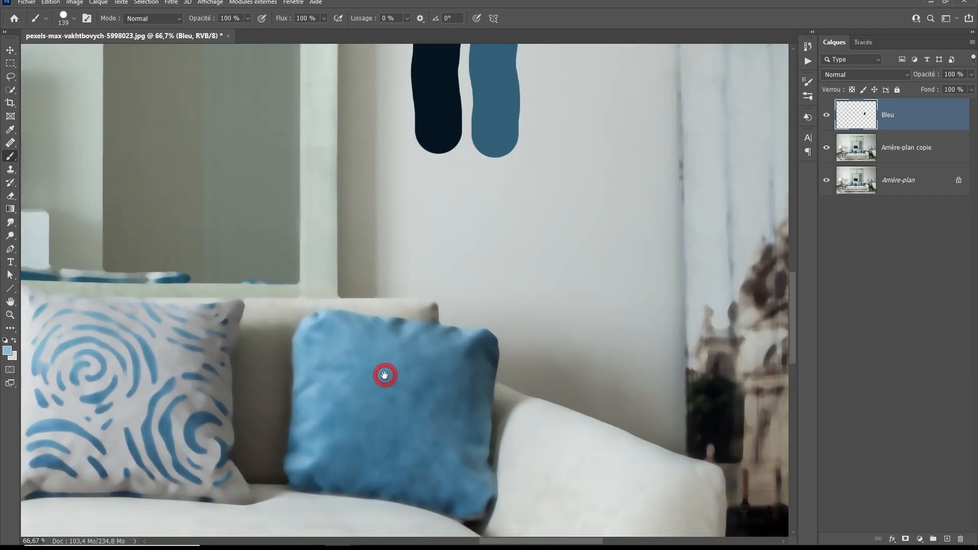
pyautogui.moveTo(484, 144); pyautogui.dragTo(484, 282)
# Create a new layer named Canapé above the Bleu layer
pyautogui.hotkey('ctrl', '-')
pyautogui.hotkey('ctrl', '-')
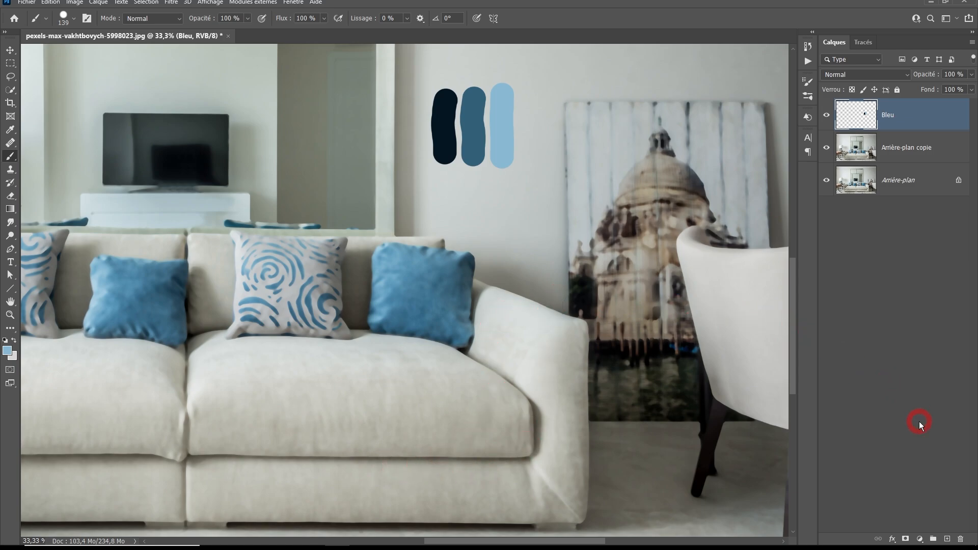
pyautogui.click(947, 539)
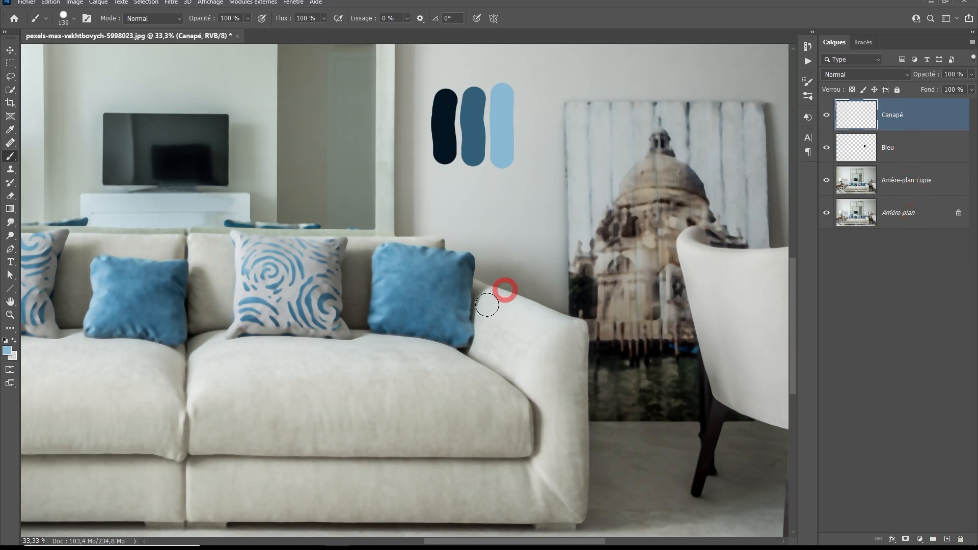
# Toggle the Arrière-plan copie layer's visibility to compare smoothed and original fabric at the blue cushion's lower corner
pyautogui.keyDown('ctrl'); pyautogui.click(497, 365); pyautogui.keyUp('ctrl')
pyautogui.moveTo(387, 323); pyautogui.dragTo(591, 371)
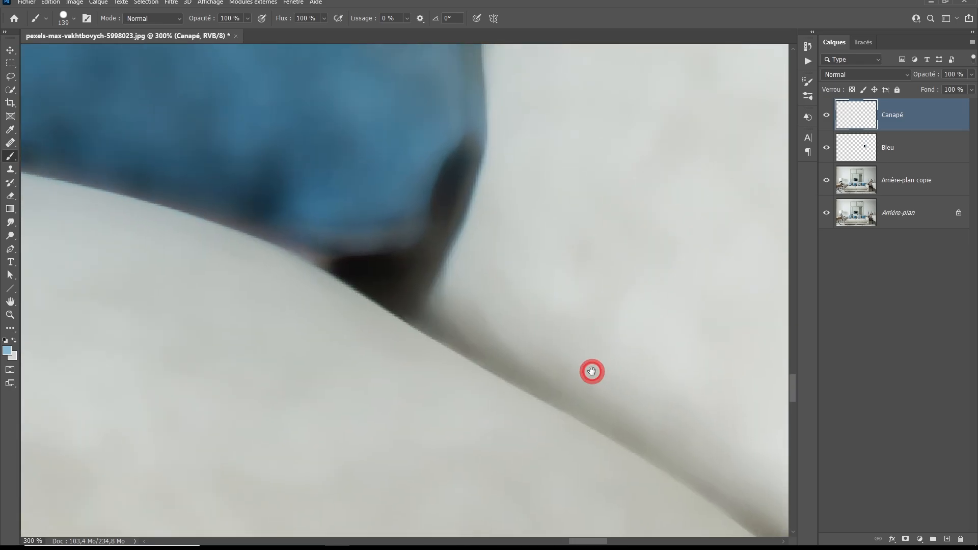
pyautogui.click(826, 181)
pyautogui.click(826, 181)
pyautogui.click(826, 181)
pyautogui.click(826, 181)
pyautogui.click(826, 181)
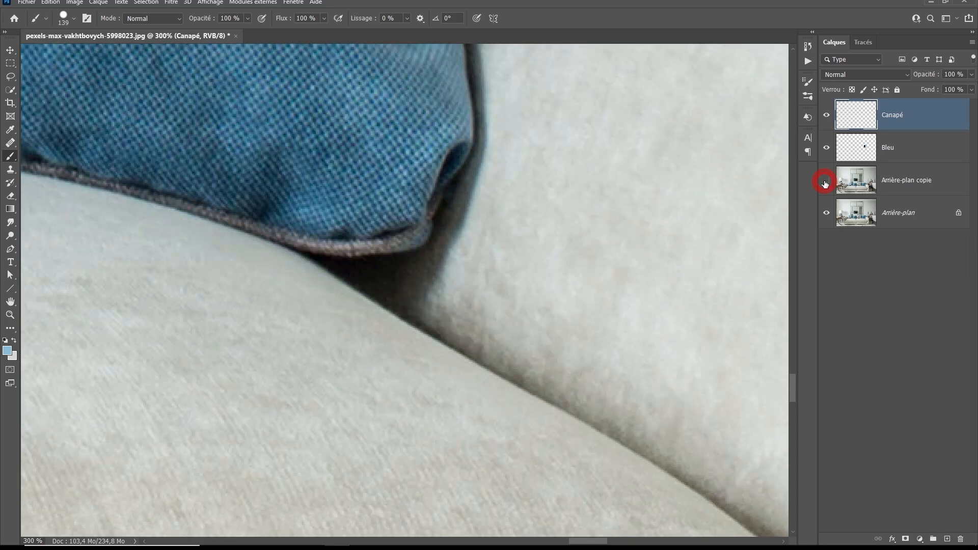
pyautogui.click(826, 181)
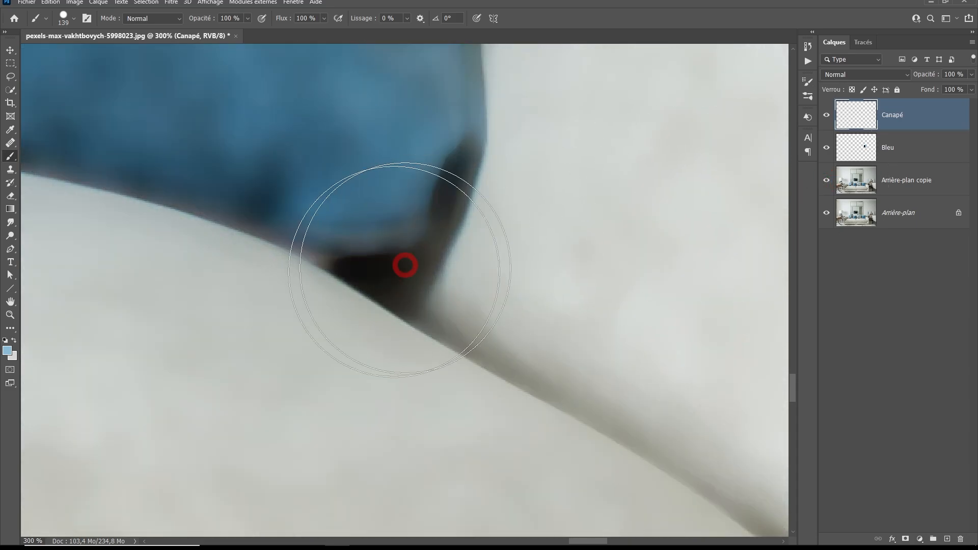
# Sample the near-black shadow under the blue cushion's corner and paint a vertical swatch of it above the dark blue one
pyautogui.keyDown('alt'); pyautogui.click(408, 274); pyautogui.keyUp('alt')
pyautogui.scroll(-5, 463, 266)
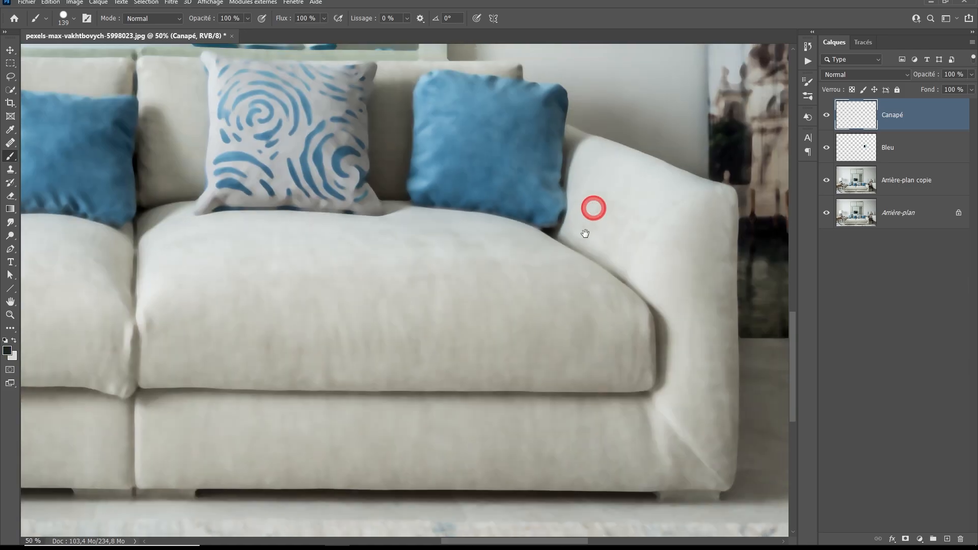
pyautogui.scroll(5, 590, 212)
pyautogui.scroll(5, 510, 377)
pyautogui.moveTo(434, 232); pyautogui.dragTo(434, 303)
# Sample a mid grey-brown from the shaded lower edge of the sofa's armrest
pyautogui.moveTo(468, 426); pyautogui.dragTo(458, 163)
pyautogui.scroll(-5, 456, 180)
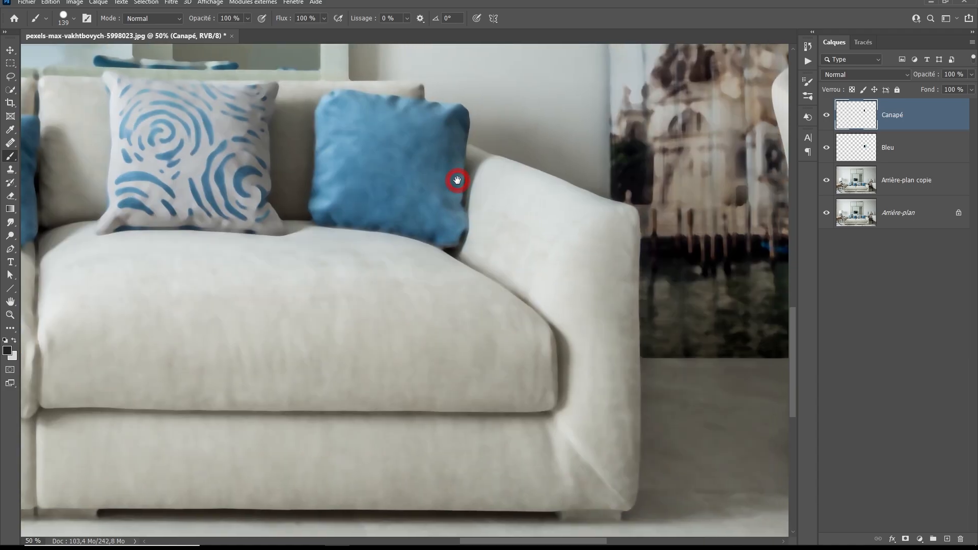
pyautogui.moveTo(439, 271)
pyautogui.mouseDown()
pyautogui.moveTo(546, 223)
pyautogui.moveTo(613, 235)
pyautogui.moveTo(744, 234)
pyautogui.mouseUp()
pyautogui.moveTo(492, 285); pyautogui.dragTo(616, 264)
pyautogui.moveTo(392, 281); pyautogui.dragTo(563, 326)
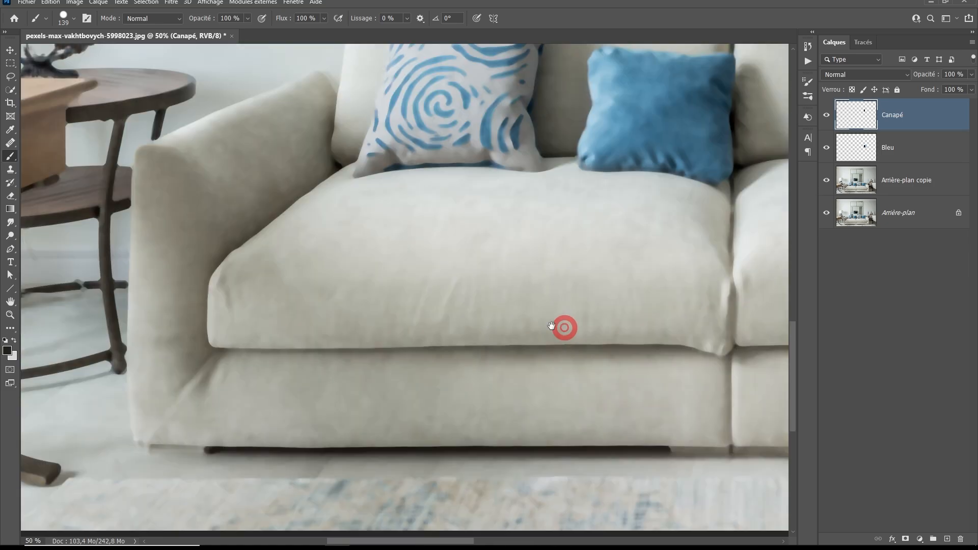
pyautogui.moveTo(366, 305); pyautogui.dragTo(366, 254)
pyautogui.scroll(-1, 268, 288)
pyautogui.moveTo(611, 300); pyautogui.dragTo(421, 285)
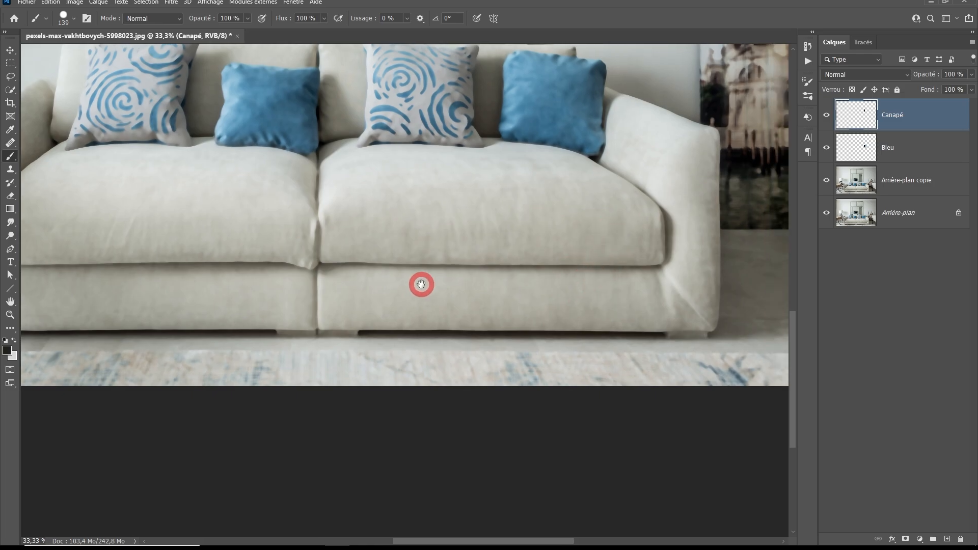
pyautogui.scroll(4, 636, 305)
pyautogui.moveTo(664, 304); pyautogui.dragTo(336, 230)
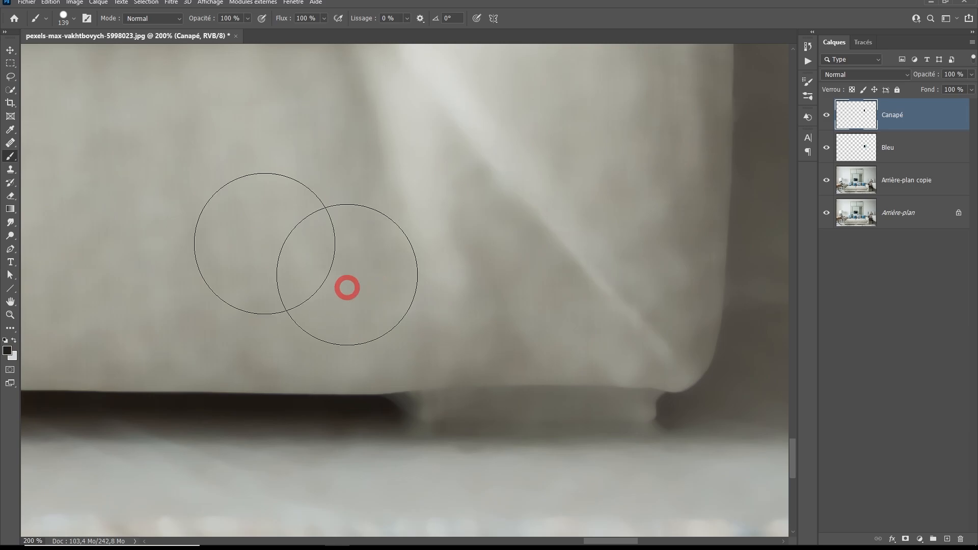
pyautogui.keyDown('alt'); pyautogui.click(698, 226); pyautogui.keyUp('alt')
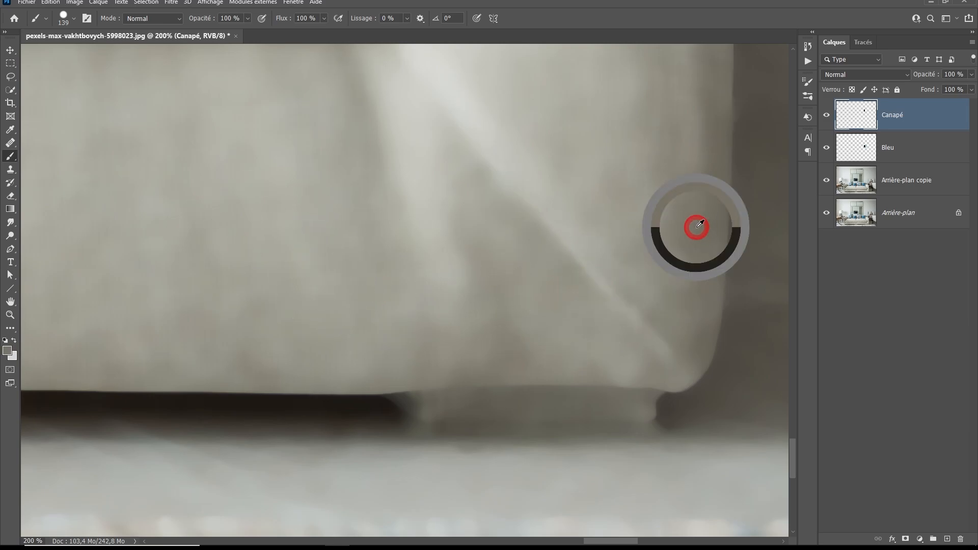
# Paint a vertical grey-brown swatch beside the near-black one on the wall
pyautogui.scroll(-7, 670, 212)
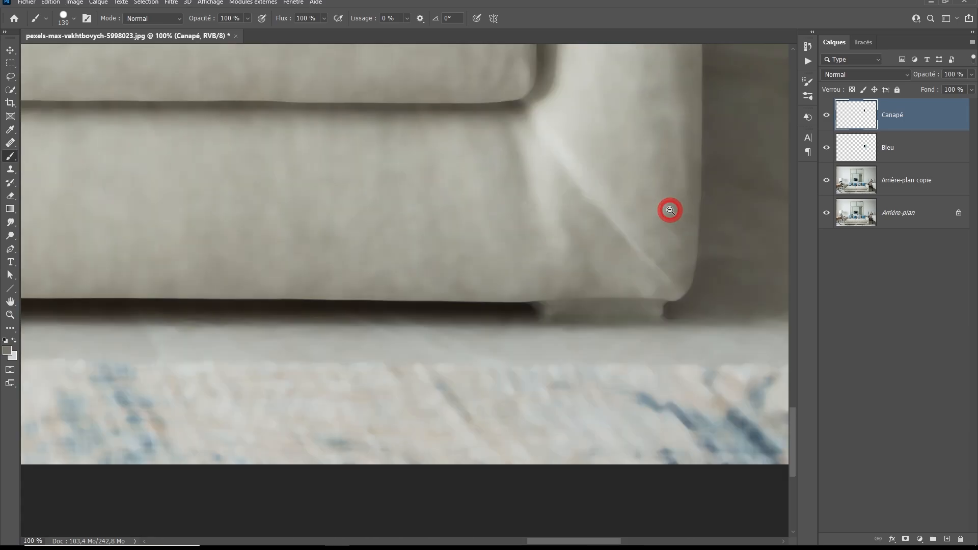
pyautogui.scroll(2, 476, 224)
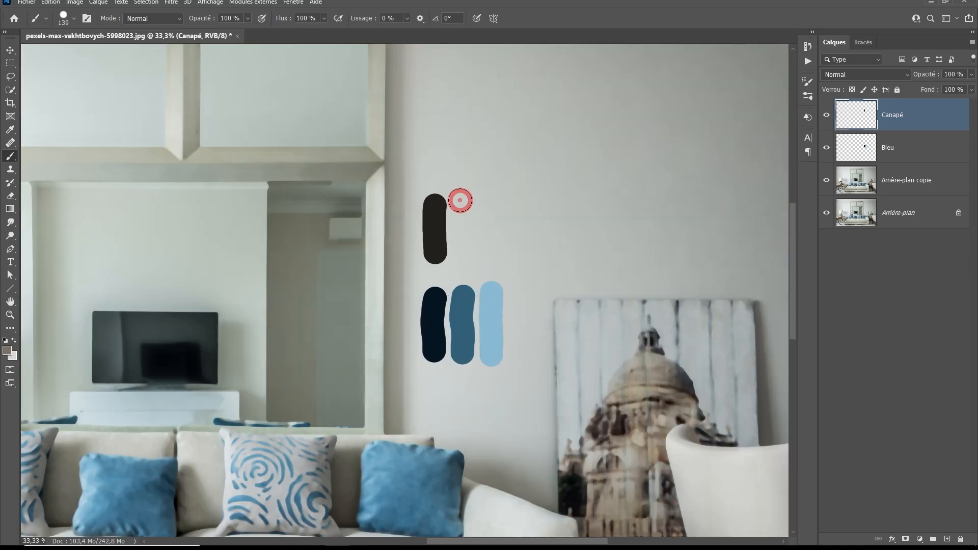
pyautogui.moveTo(460, 201); pyautogui.dragTo(459, 254)
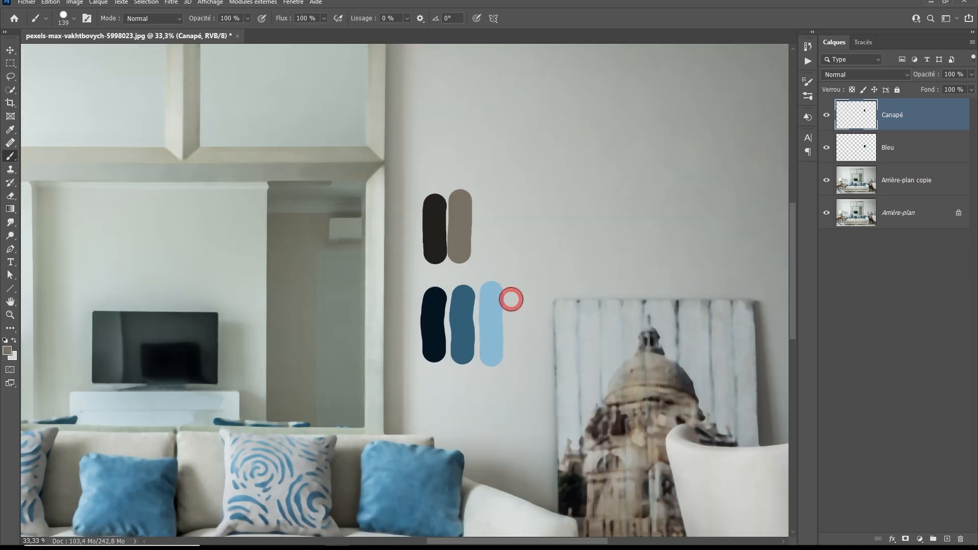
# Sample a very light grey from the brightly lit upper part of the sofa's armrest
pyautogui.moveTo(448, 367); pyautogui.dragTo(531, 245)
pyautogui.scroll(2, 580, 306)
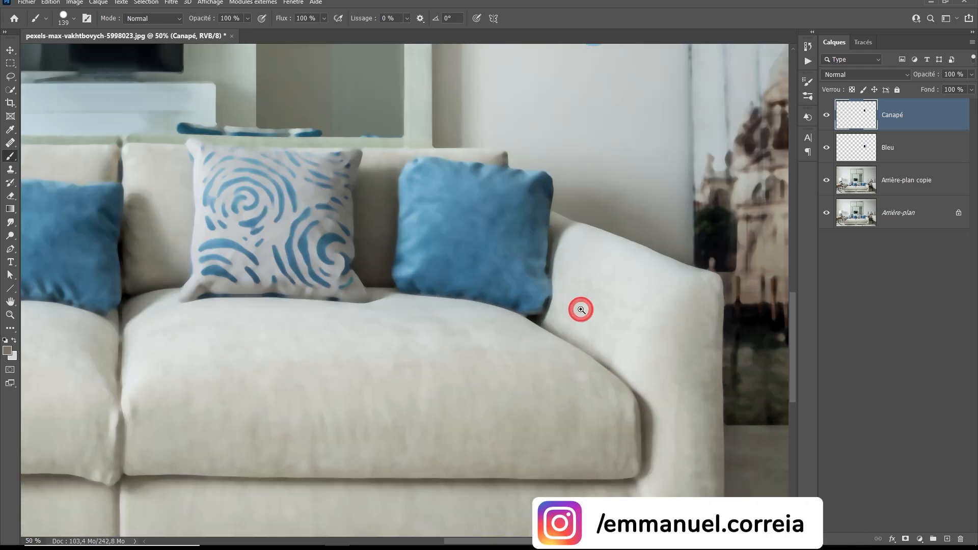
pyautogui.keyDown('alt'); pyautogui.click(646, 241); pyautogui.keyUp('alt')
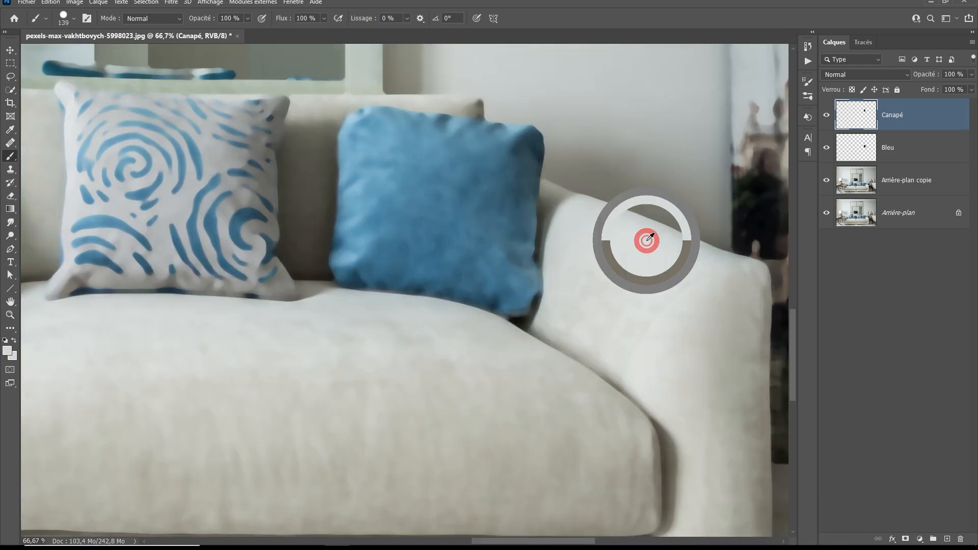
pyautogui.keyDown('ctrl'); pyautogui.keyDown('alt'); pyautogui.click(600, 310); pyautogui.keyUp('alt'); pyautogui.keyUp('ctrl')
# Paint a vertical light grey swatch beside the grey-brown one to complete the sofa's row
pyautogui.keyDown('ctrl'); pyautogui.click(216, 242); pyautogui.keyUp('ctrl')
pyautogui.keyDown('ctrl'); pyautogui.click(215, 243); pyautogui.keyUp('ctrl')
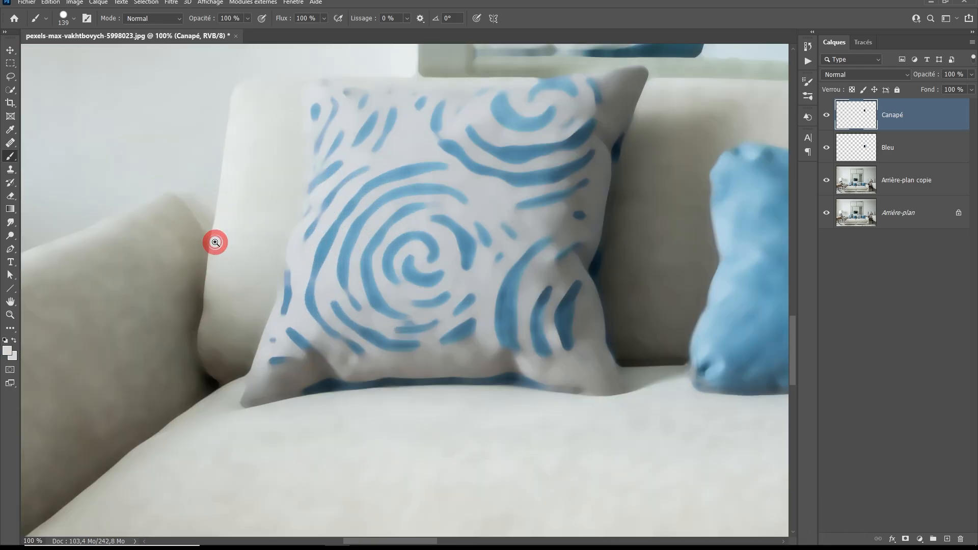
pyautogui.moveTo(255, 250); pyautogui.dragTo(280, 245)
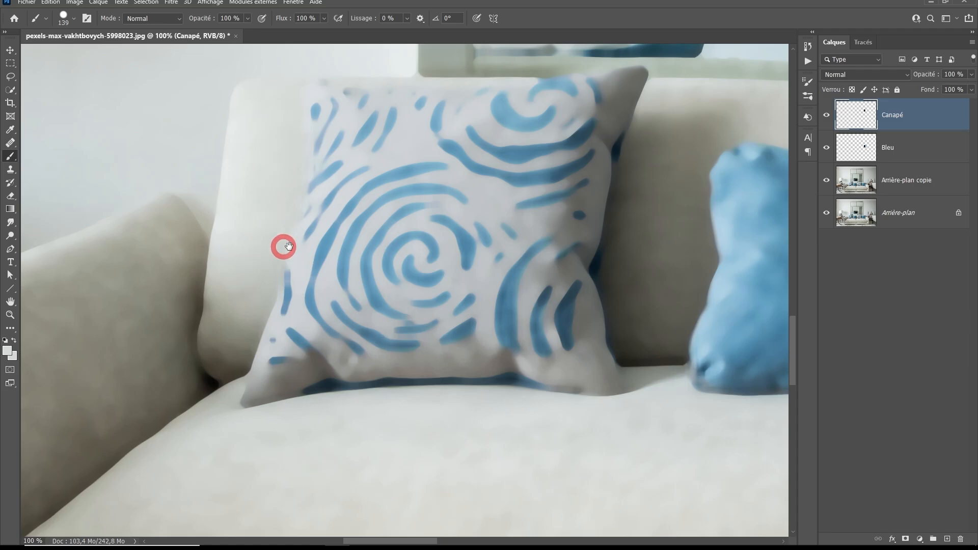
pyautogui.scroll(-3, 633, 258)
pyautogui.moveTo(633, 258); pyautogui.dragTo(441, 321)
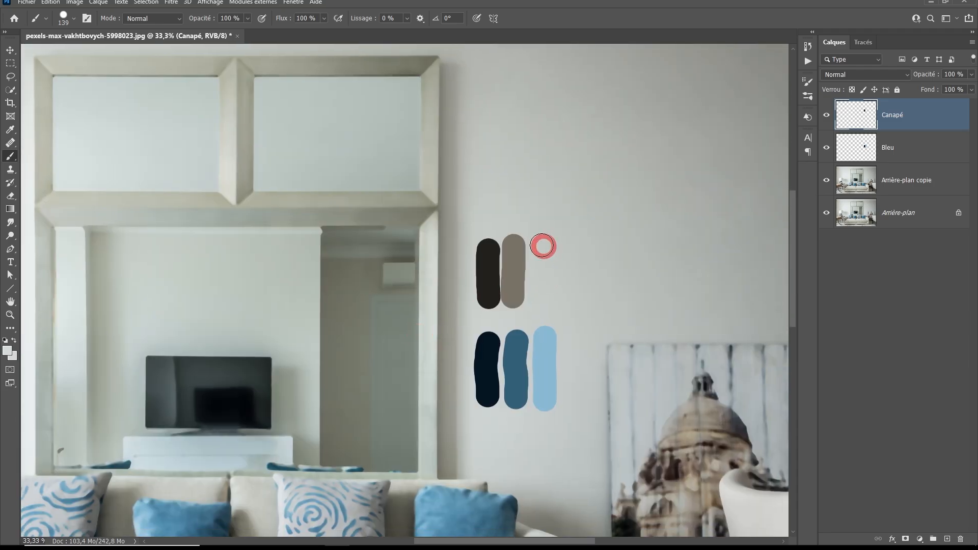
pyautogui.moveTo(540, 248); pyautogui.dragTo(540, 292)
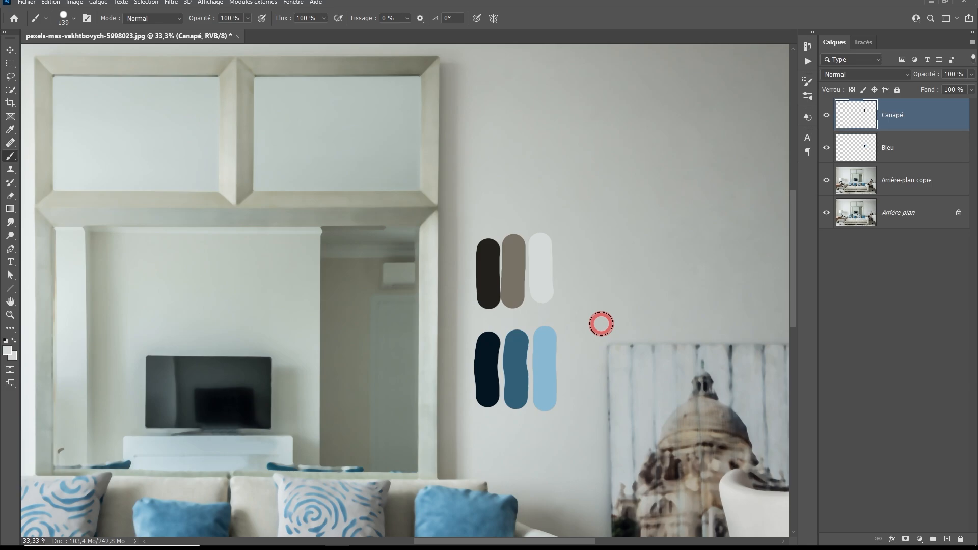
# Delete the Median-smoothed layer "Arrière-plan copie"
pyautogui.click(931, 190)
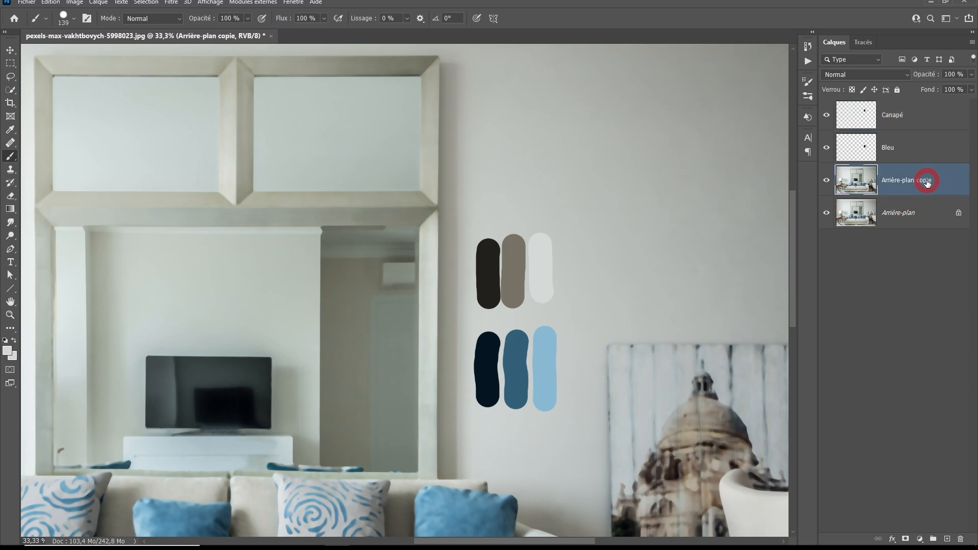
pyautogui.moveTo(927, 183); pyautogui.dragTo(958, 538)
# Place colour sampler points on the light blue, mid blue and dark navy swatches, in that order, moving the Informations readout aside
pyautogui.moveTo(530, 305); pyautogui.dragTo(556, 179)
pyautogui.scroll(2, 566, 204)
pyautogui.scroll(1, 569, 214)
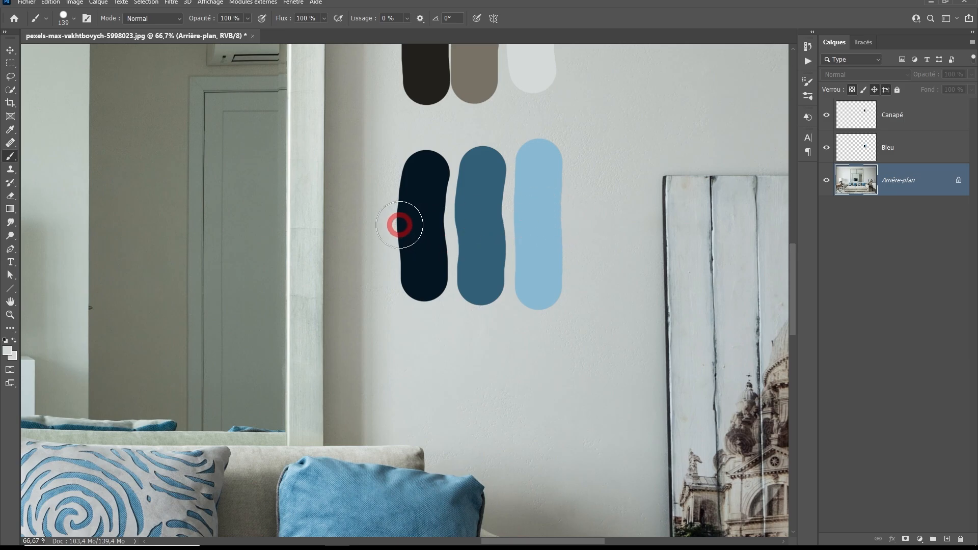
pyautogui.click(11, 131)
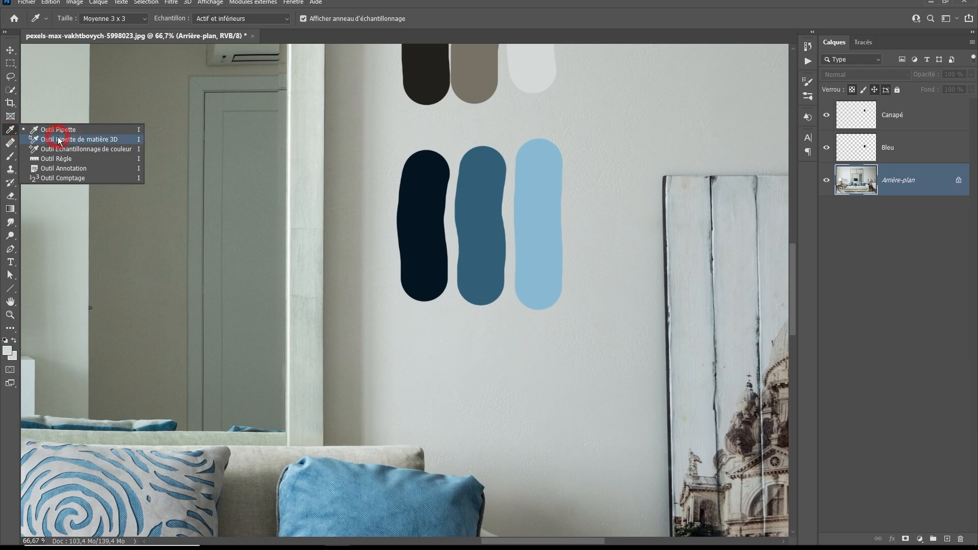
pyautogui.click(94, 154)
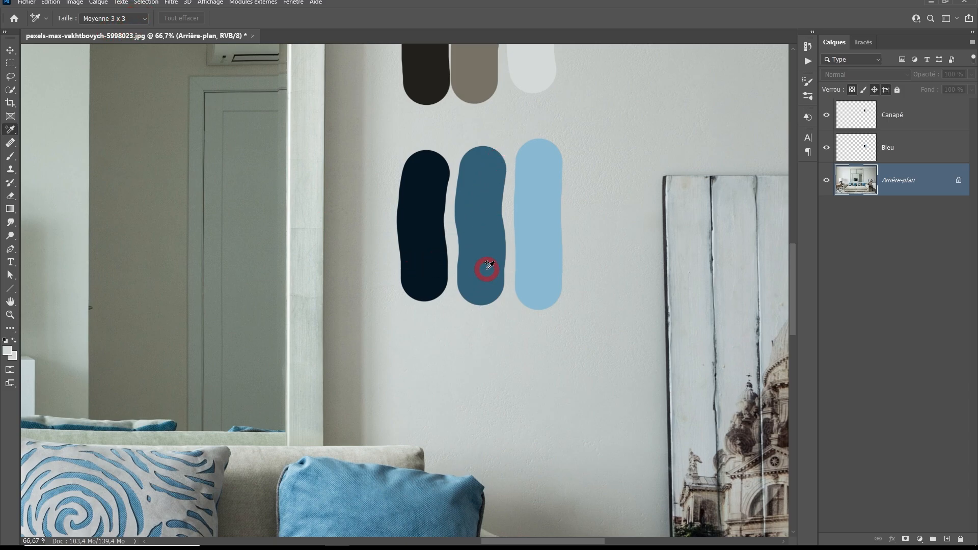
pyautogui.click(538, 220)
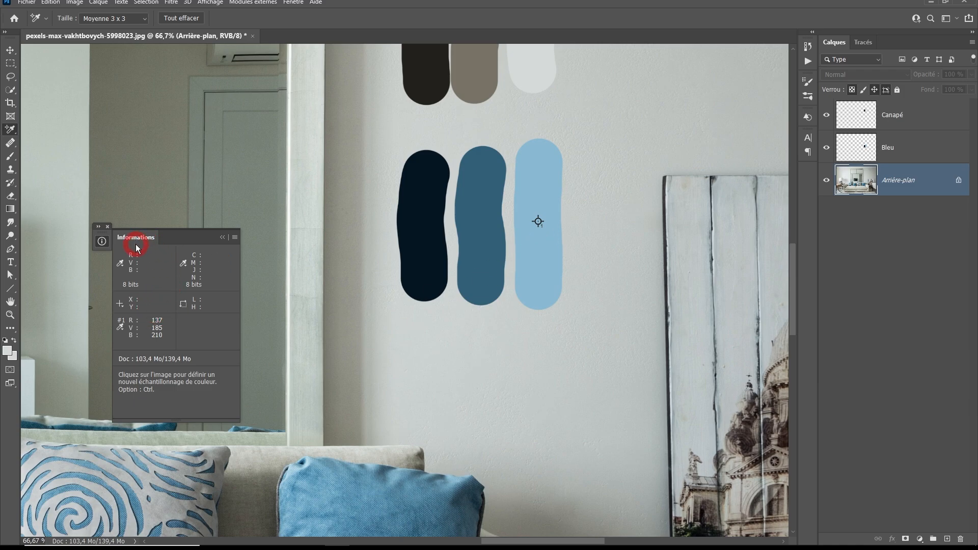
pyautogui.moveTo(123, 239); pyautogui.dragTo(139, 194)
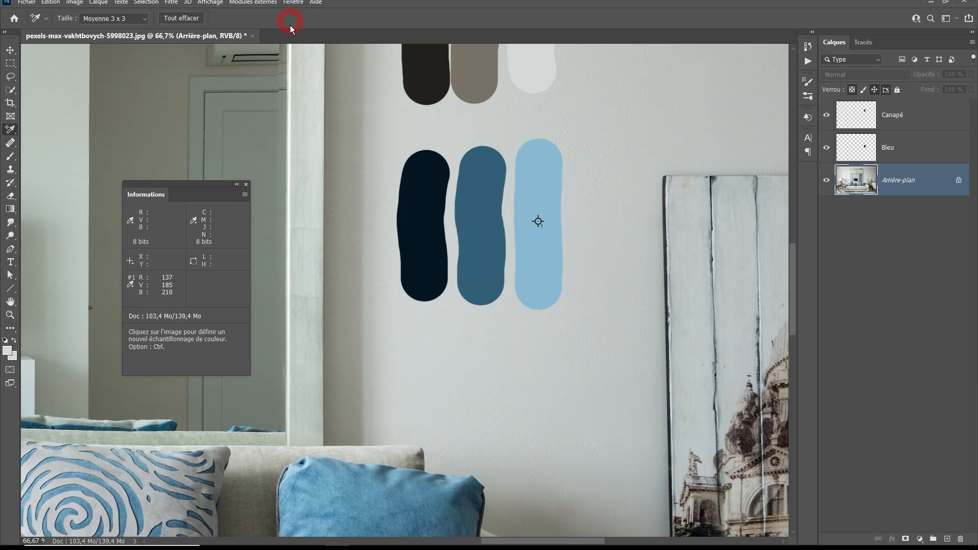
pyautogui.click(293, 2)
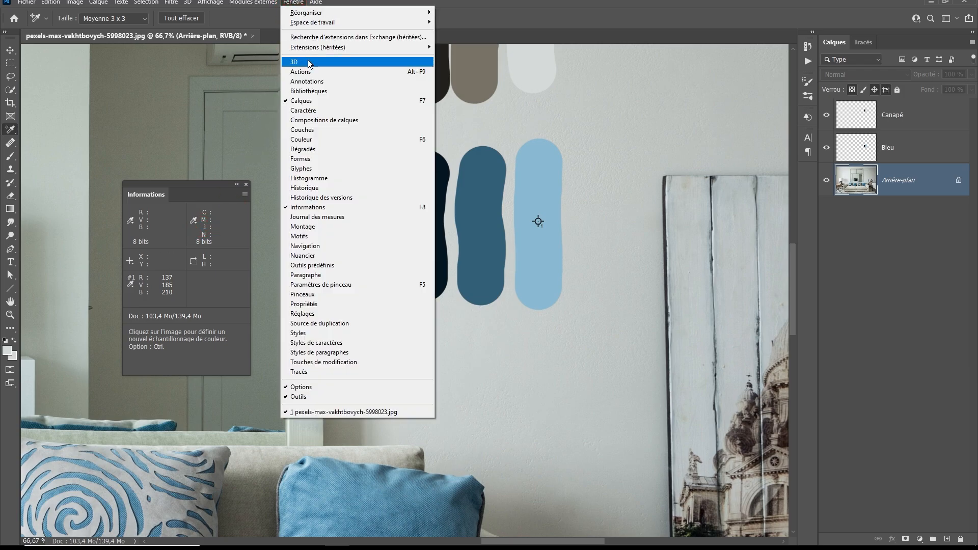
pyautogui.click(483, 4)
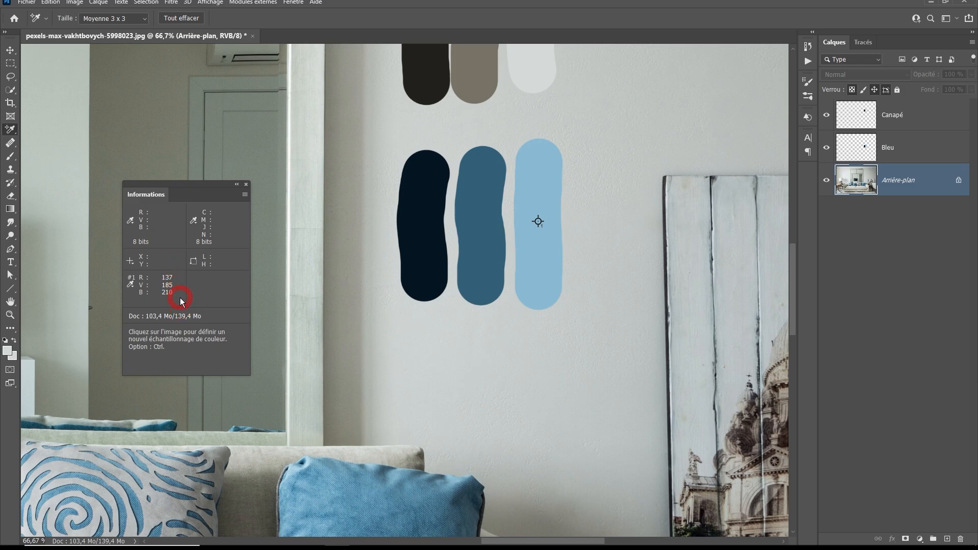
pyautogui.click(481, 223)
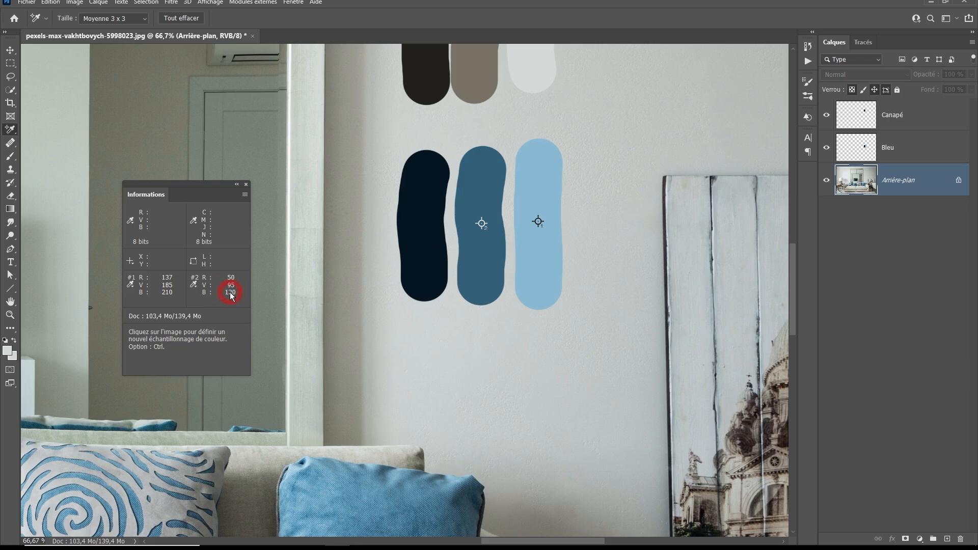
pyautogui.click(422, 224)
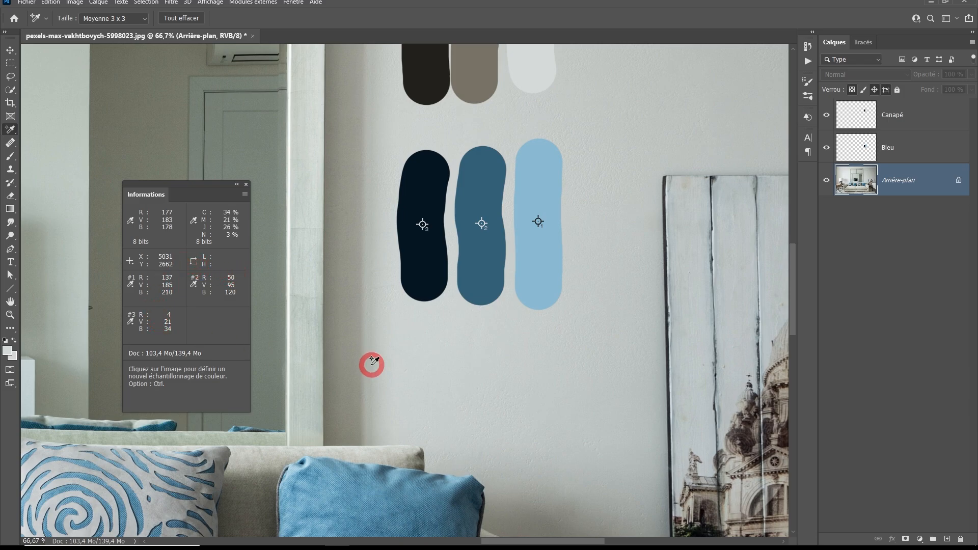
# Add a Curves adjustment layer directly above the Canapé layer
pyautogui.hotkey('ctrl', '-')
pyautogui.hotkey('ctrl', '-')
pyautogui.moveTo(393, 321); pyautogui.dragTo(422, 253)
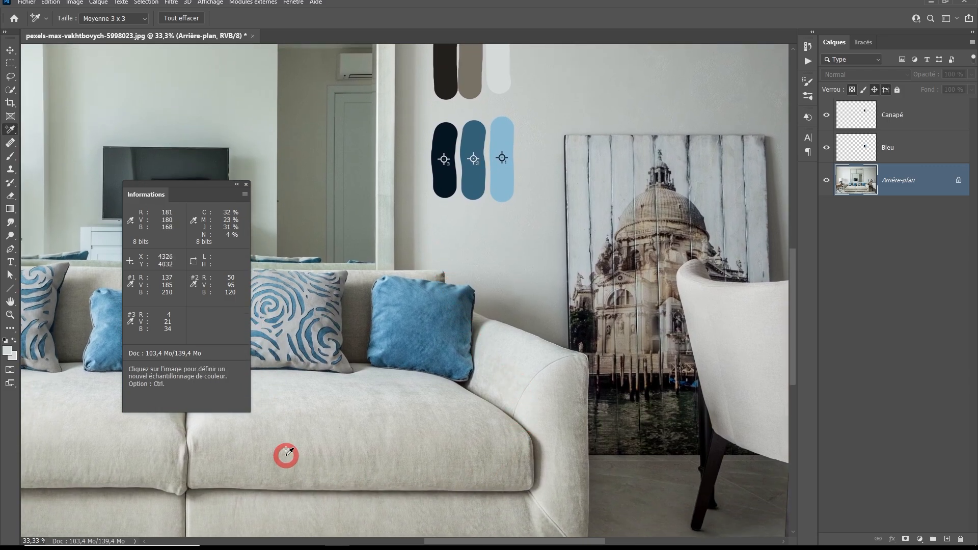
pyautogui.moveTo(465, 277); pyautogui.dragTo(531, 412)
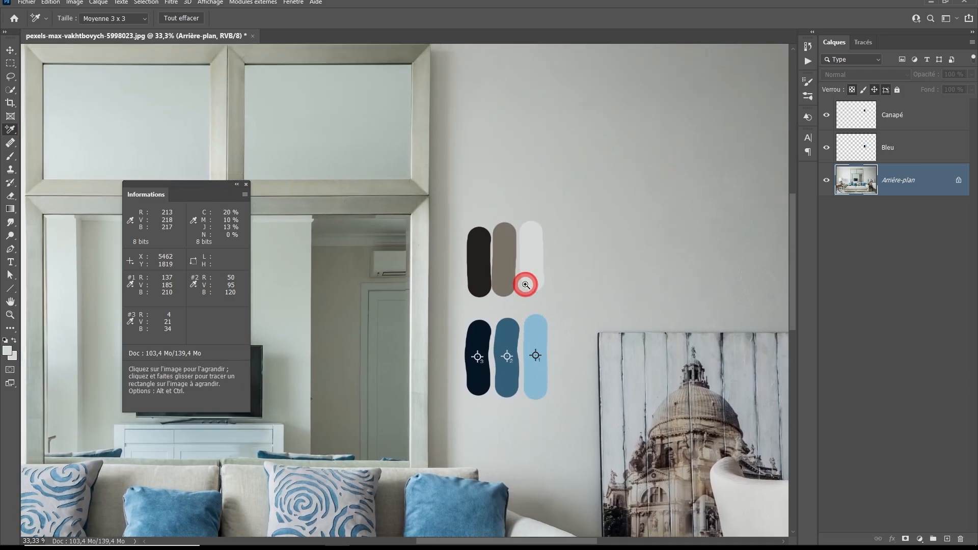
pyautogui.scroll(1, 523, 279)
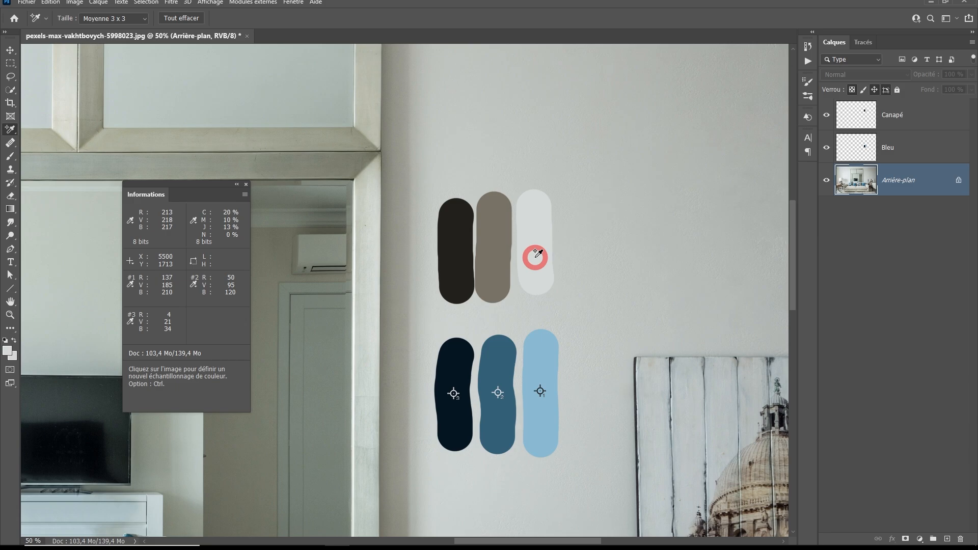
pyautogui.click(933, 119)
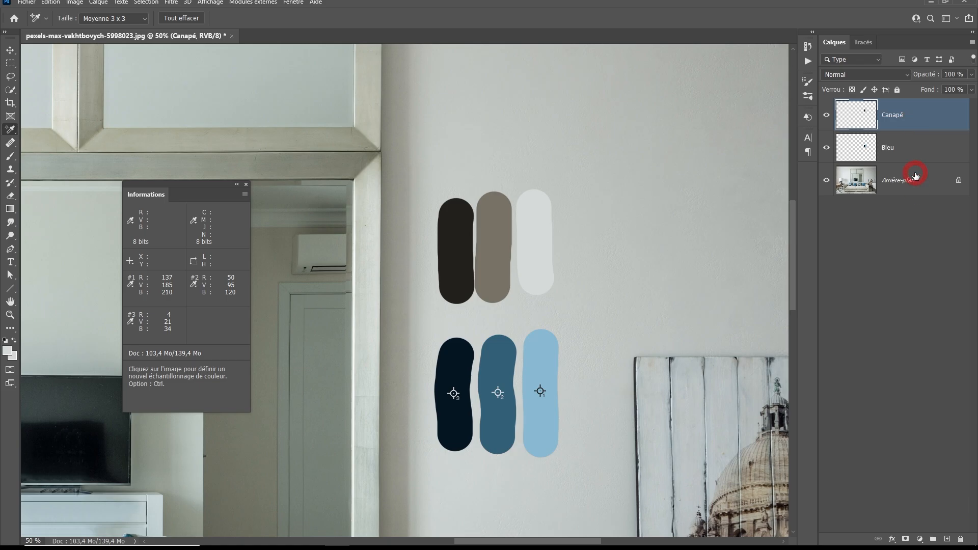
pyautogui.click(920, 539)
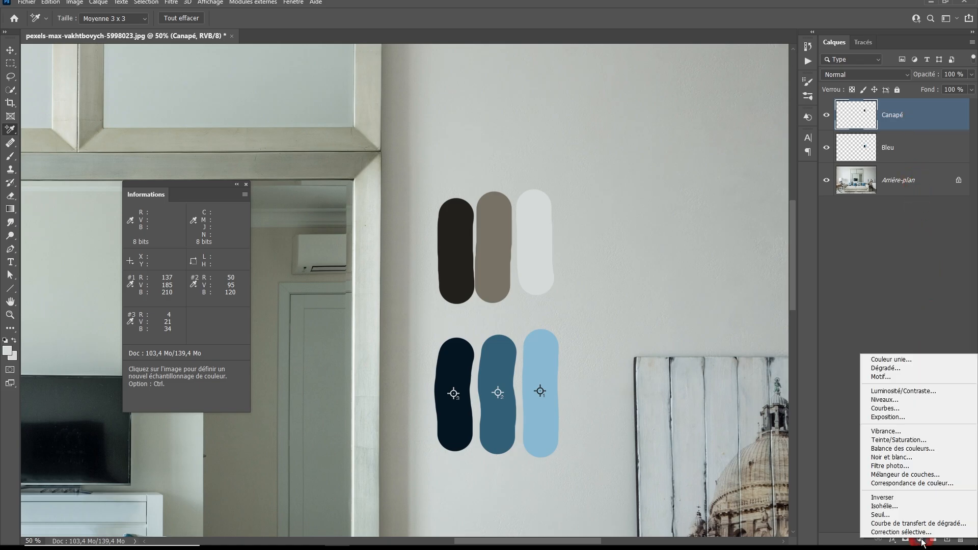
pyautogui.click(919, 412)
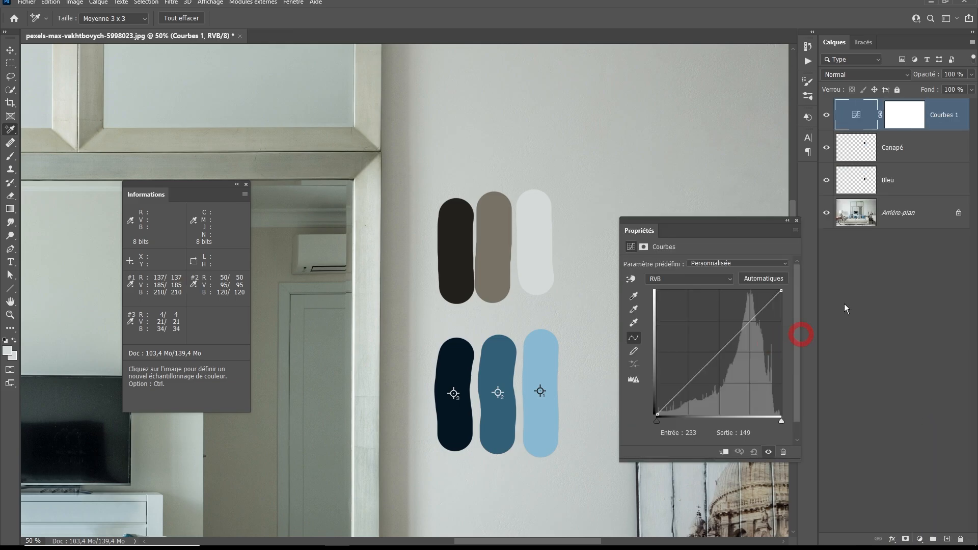
# Invert the Curves layer's mask to black and return to the curve settings
pyautogui.click(906, 116)
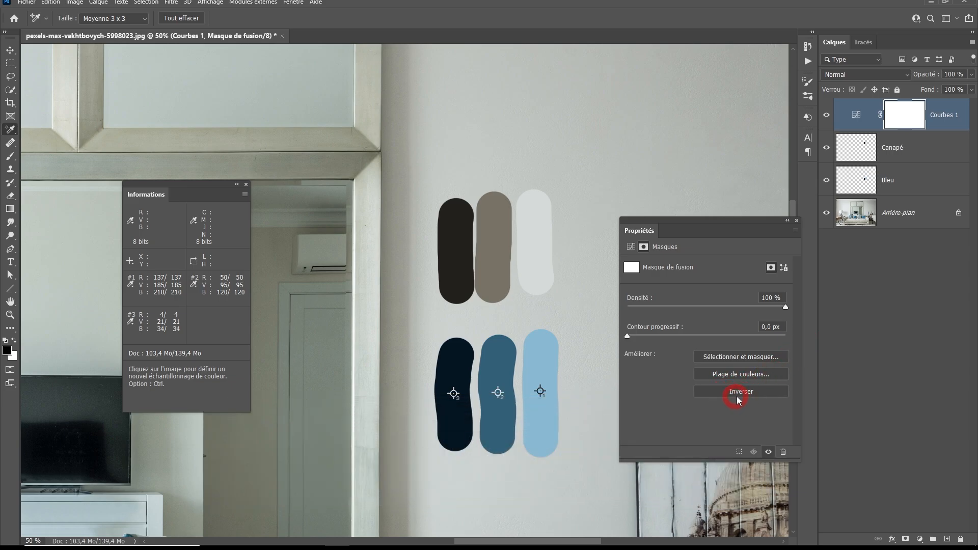
pyautogui.click(740, 393)
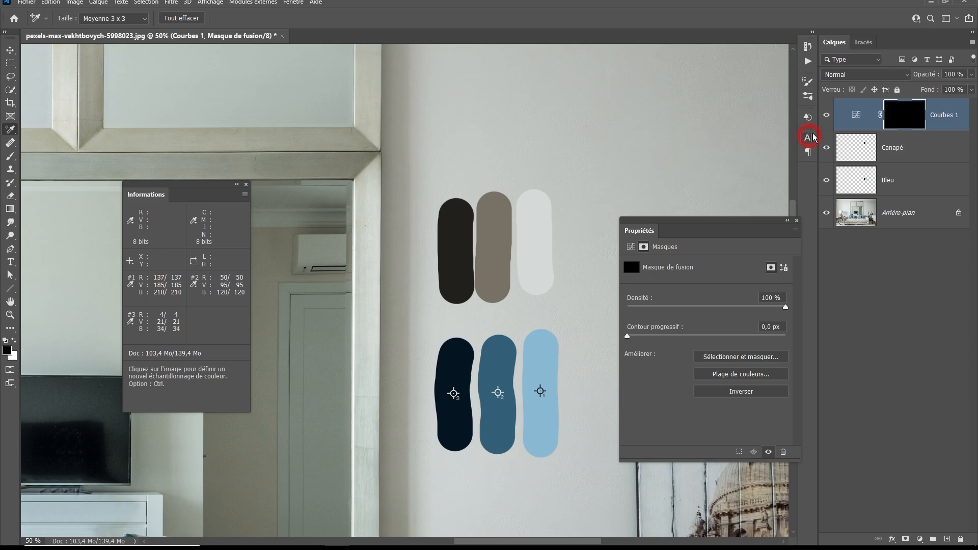
pyautogui.click(856, 116)
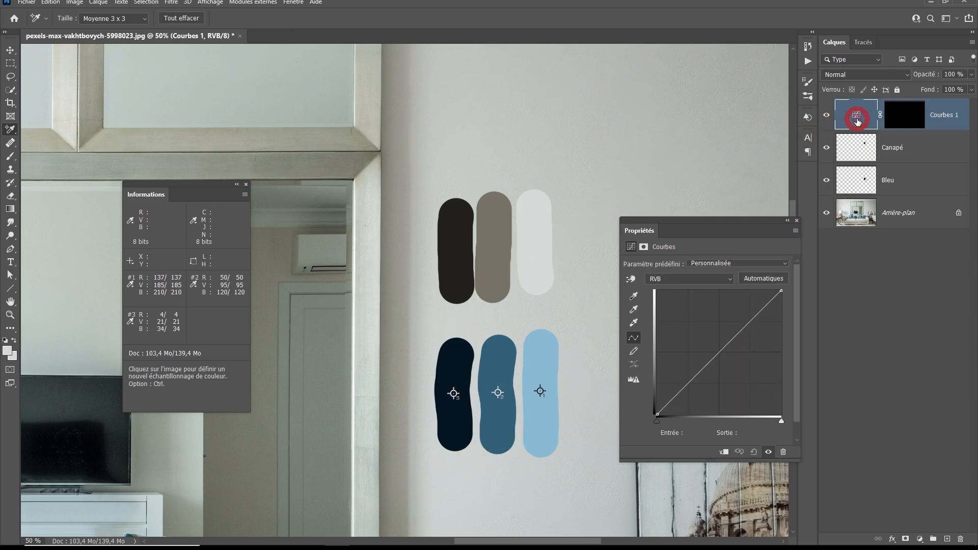
# Duplicate the Bleu layer and move the copy above the Curves adjustment layer
pyautogui.click(910, 182)
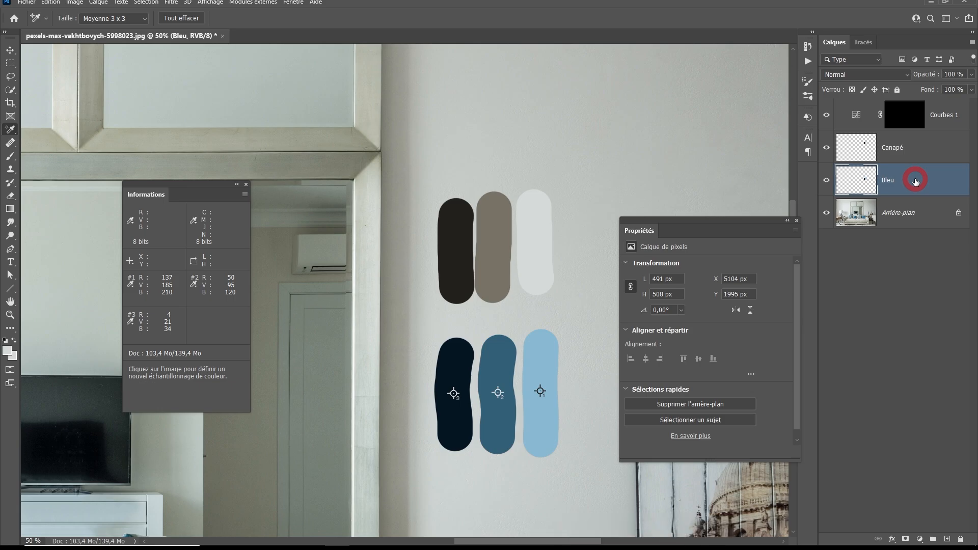
pyautogui.hotkey('ctrl', 'j')
pyautogui.moveTo(912, 182); pyautogui.dragTo(906, 100)
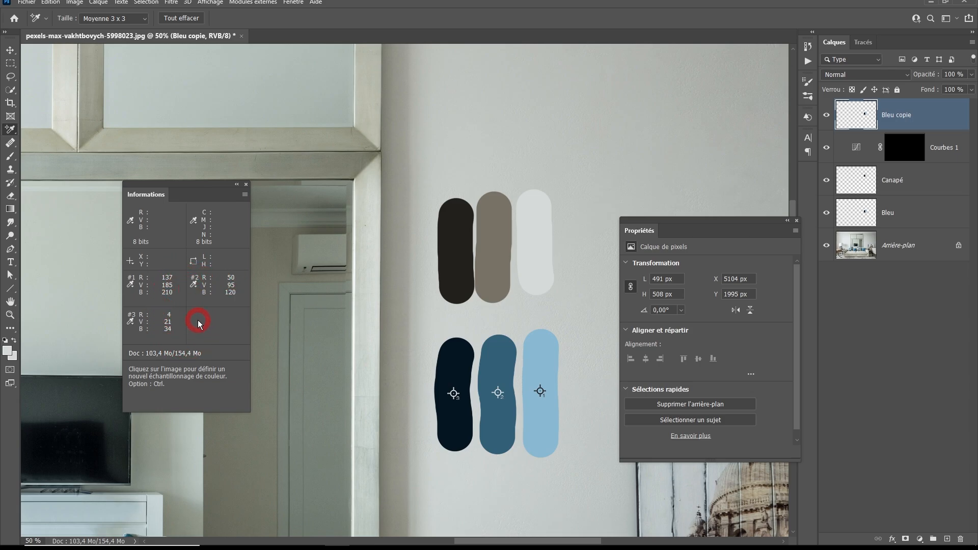
# Add points to each channel's curve by sampling the light grey, grey-brown and near-black sofa swatches with the on-image adjustment tool
pyautogui.click(856, 149)
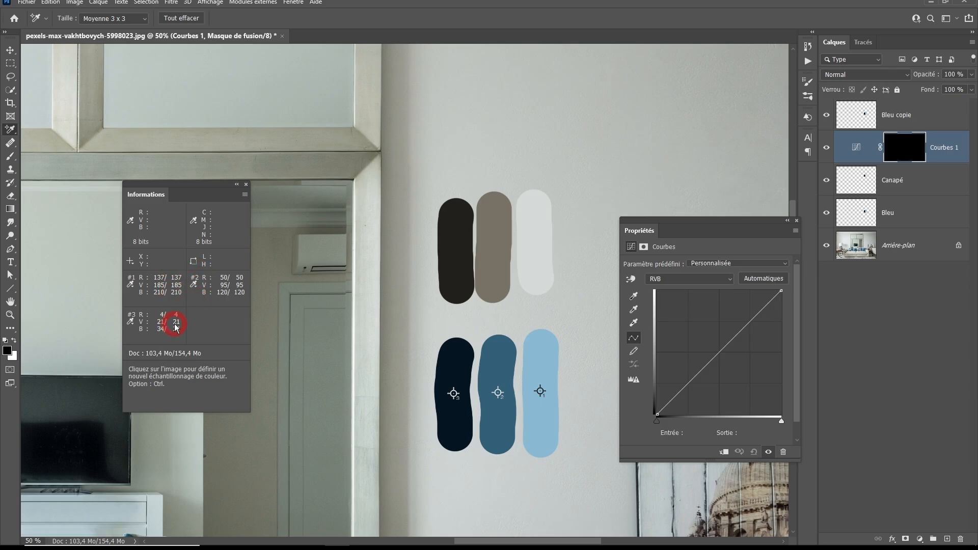
pyautogui.click(630, 280)
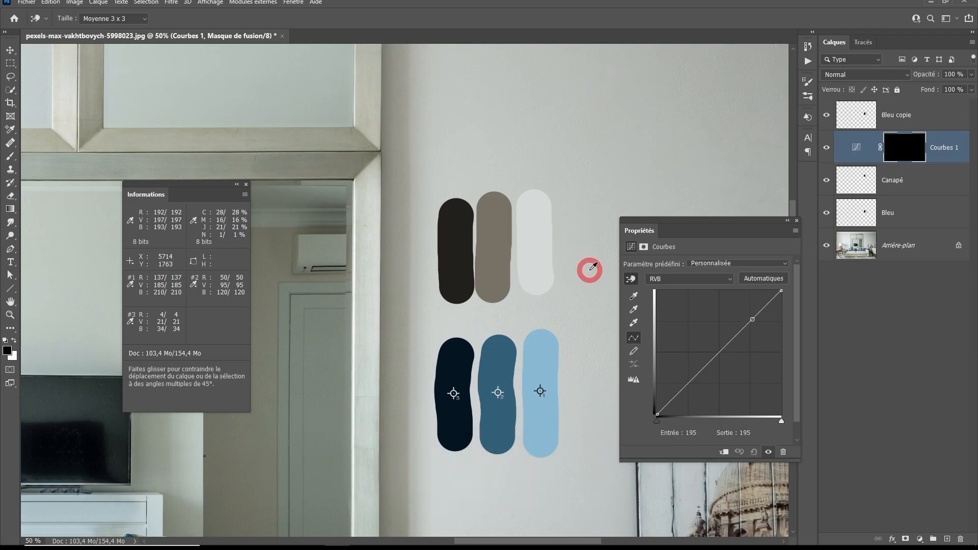
pyautogui.click(749, 318)
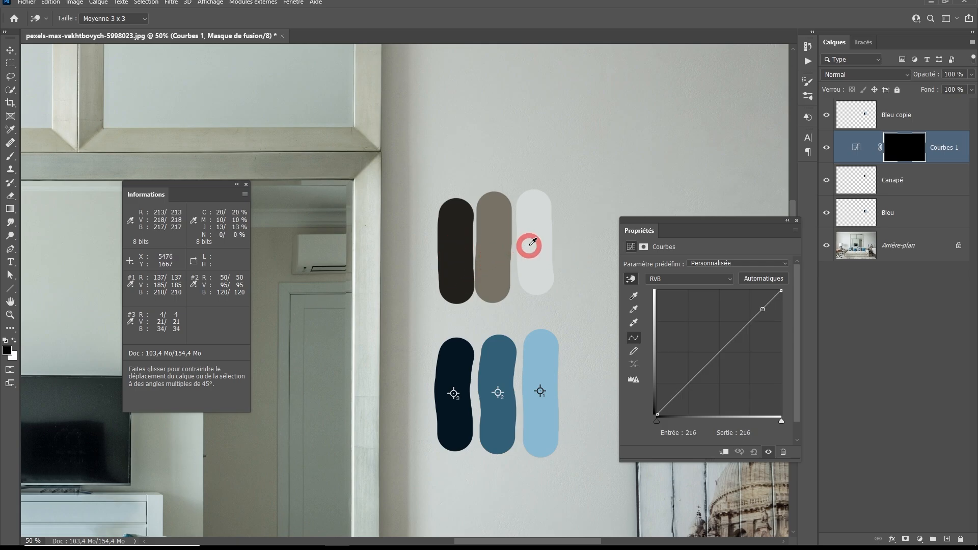
pyautogui.click(708, 279)
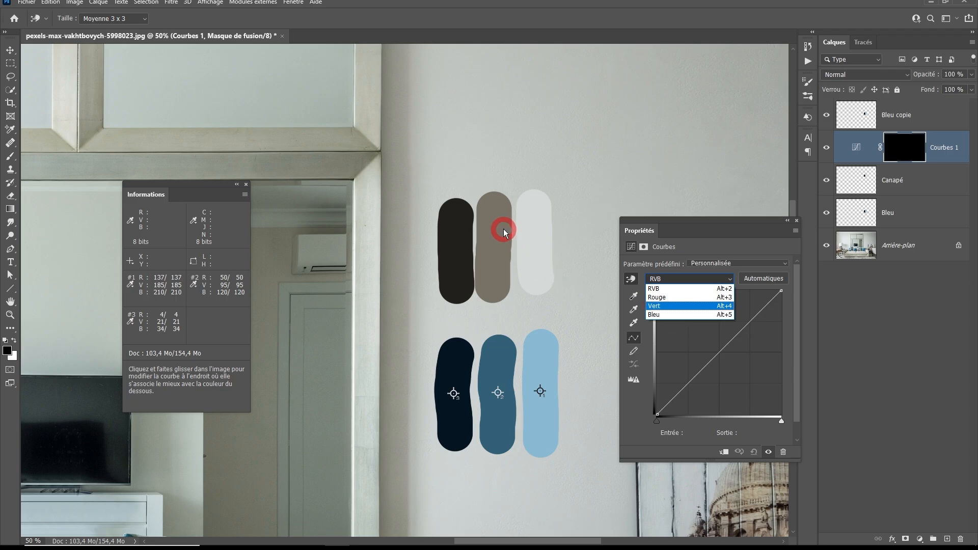
pyautogui.click(688, 209)
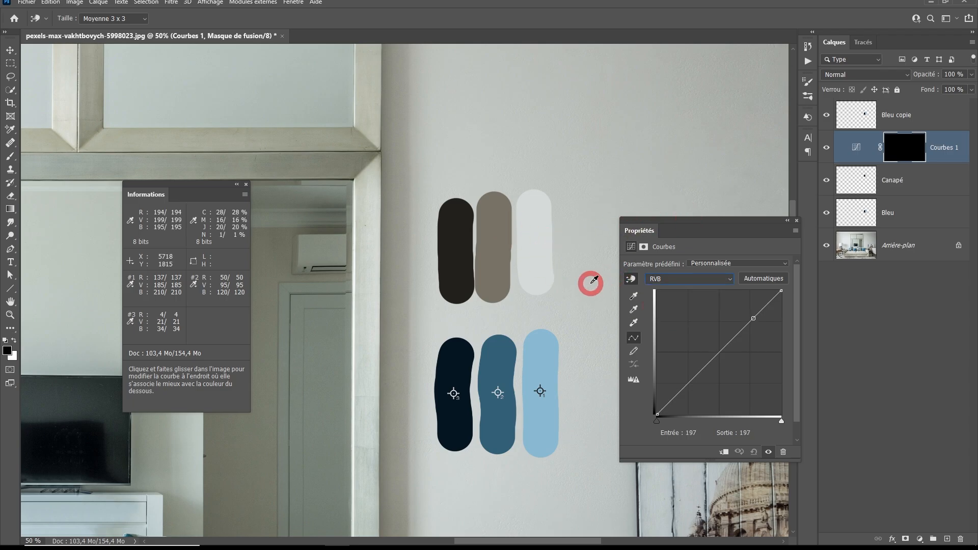
pyautogui.press('shift')
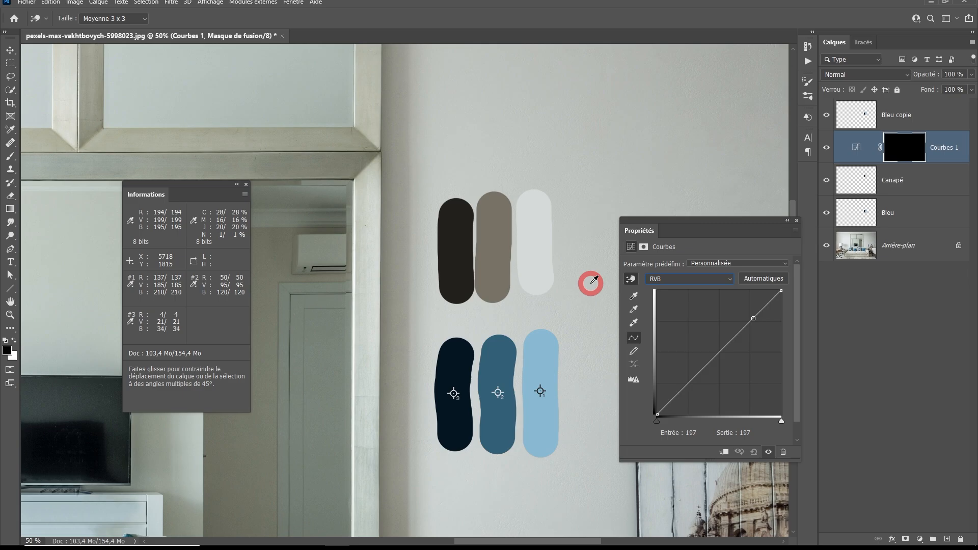
pyautogui.click(539, 234)
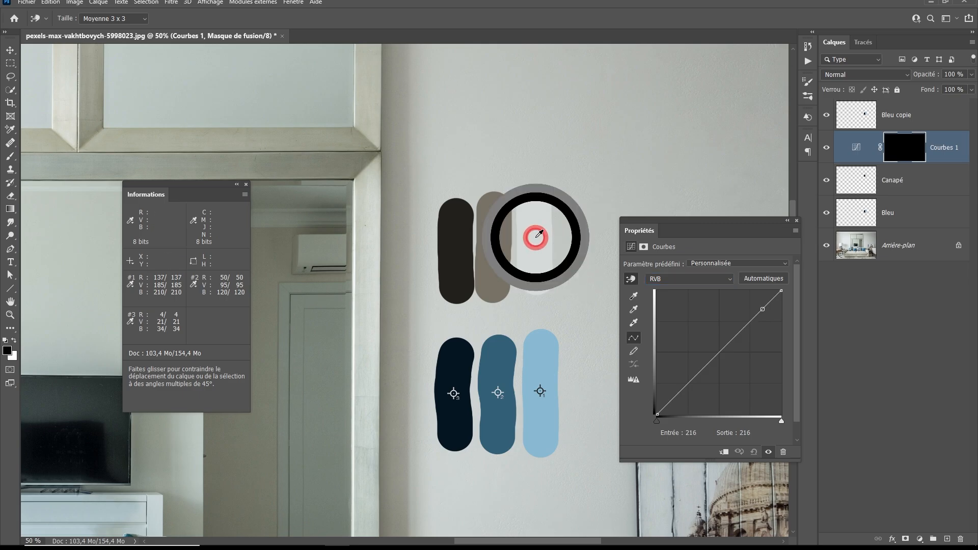
pyautogui.click(497, 230)
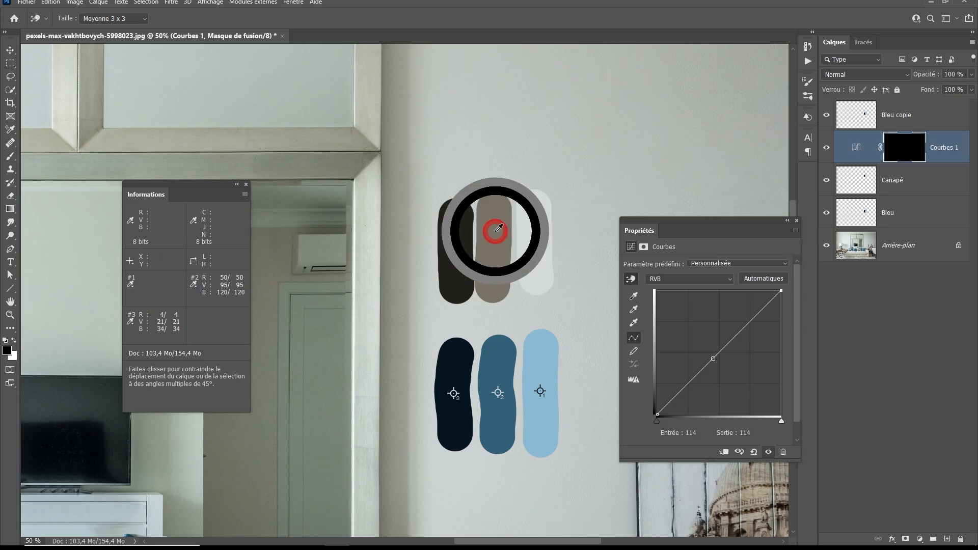
pyautogui.click(460, 221)
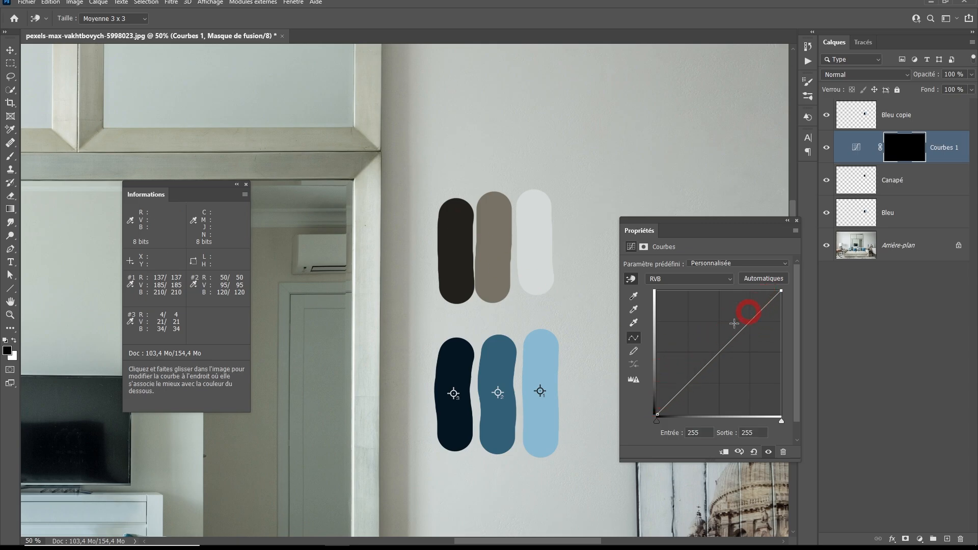
# Review the sampled points on the Red, Green and Blue channel curves one after another
pyautogui.click(727, 279)
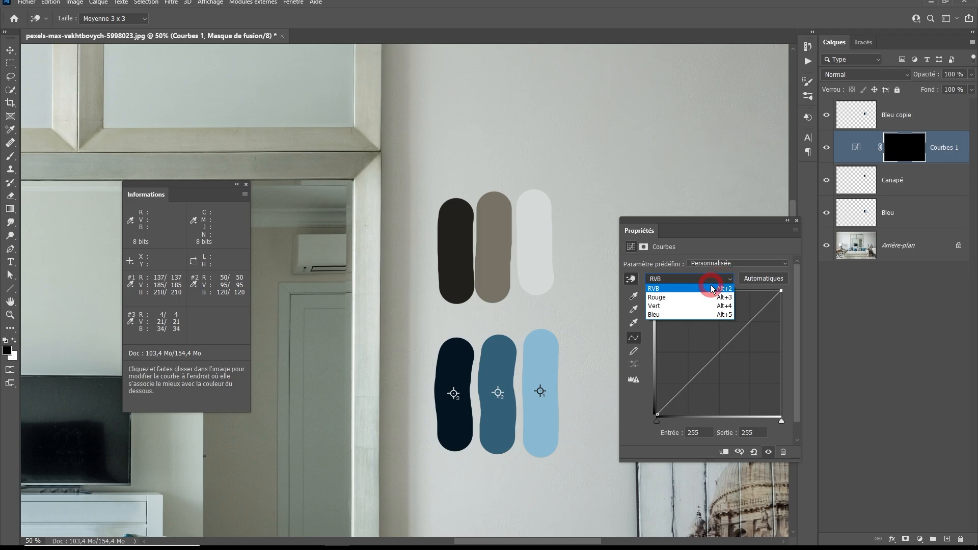
pyautogui.click(683, 298)
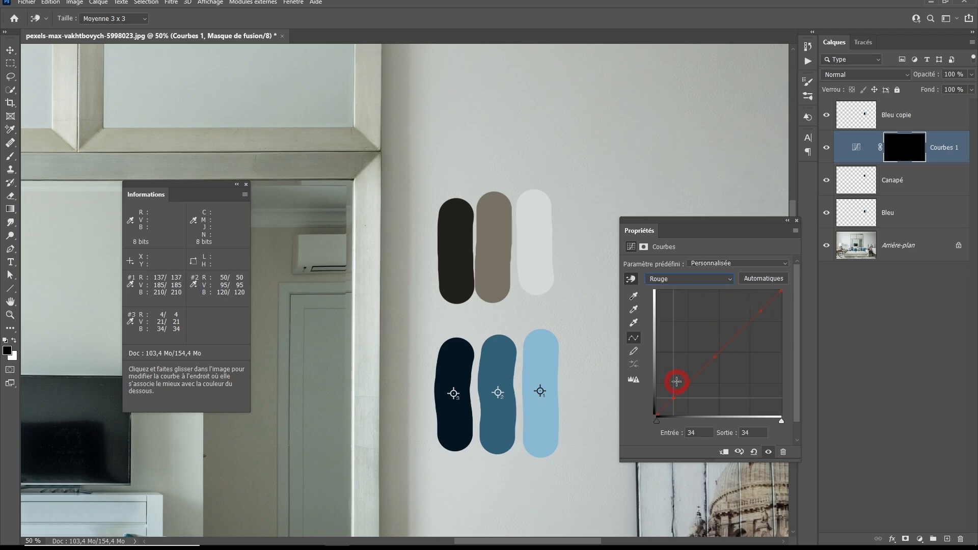
pyautogui.click(659, 417)
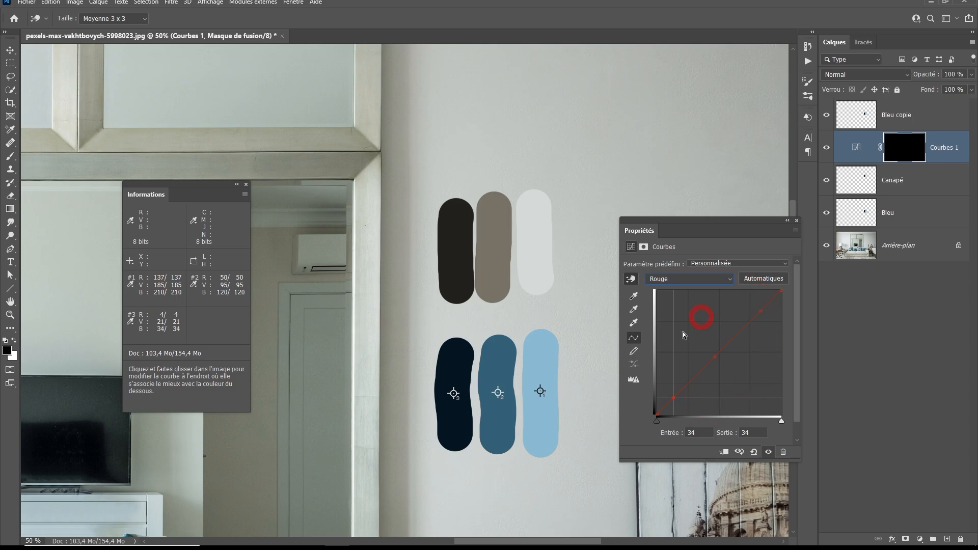
pyautogui.click(703, 279)
pyautogui.click(682, 308)
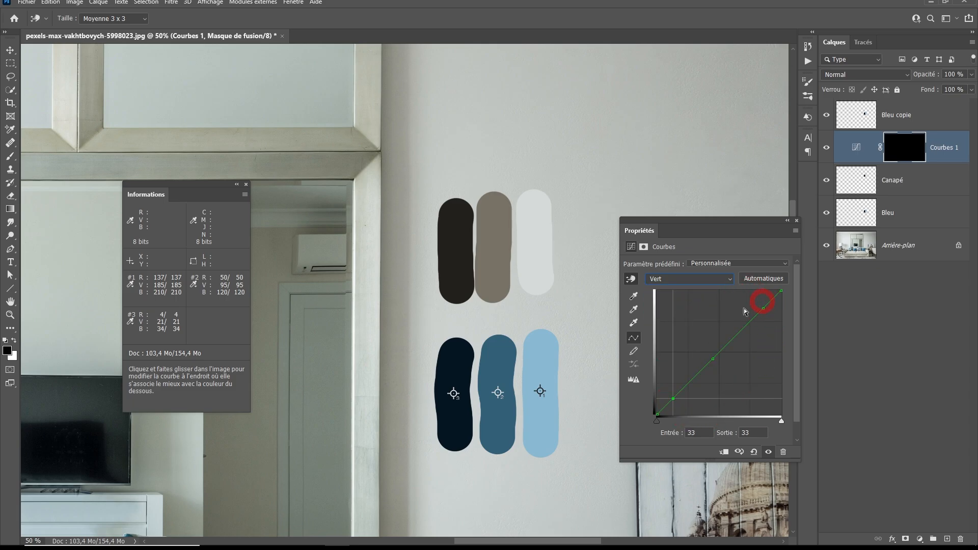
pyautogui.click(685, 280)
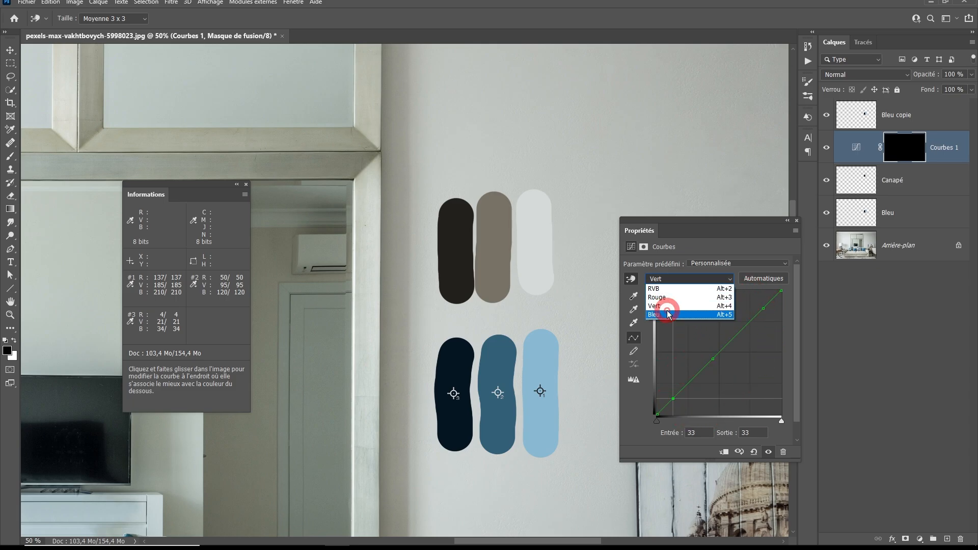
pyautogui.click(667, 315)
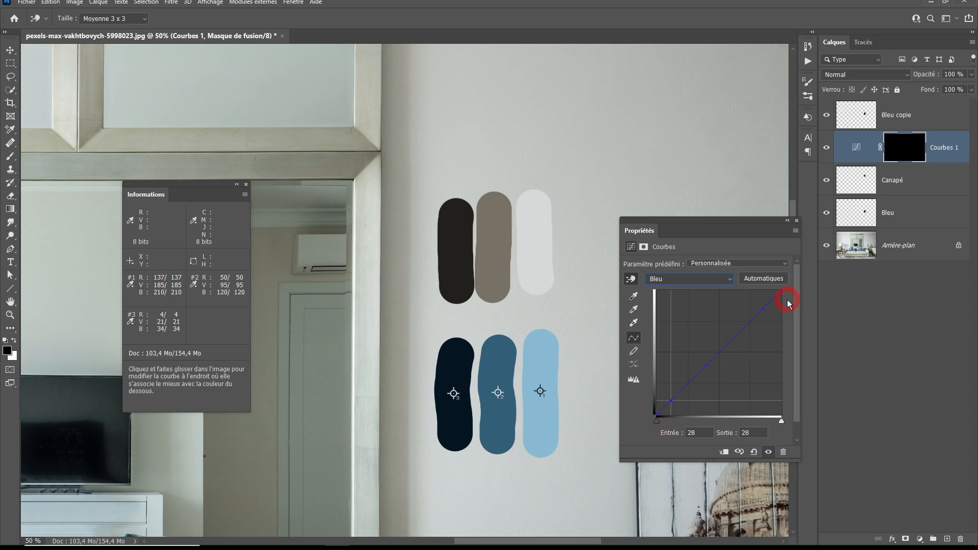
pyautogui.click(530, 364)
# Set the output of the light grey swatch's point on the Red channel curve to 137
pyautogui.click(689, 278)
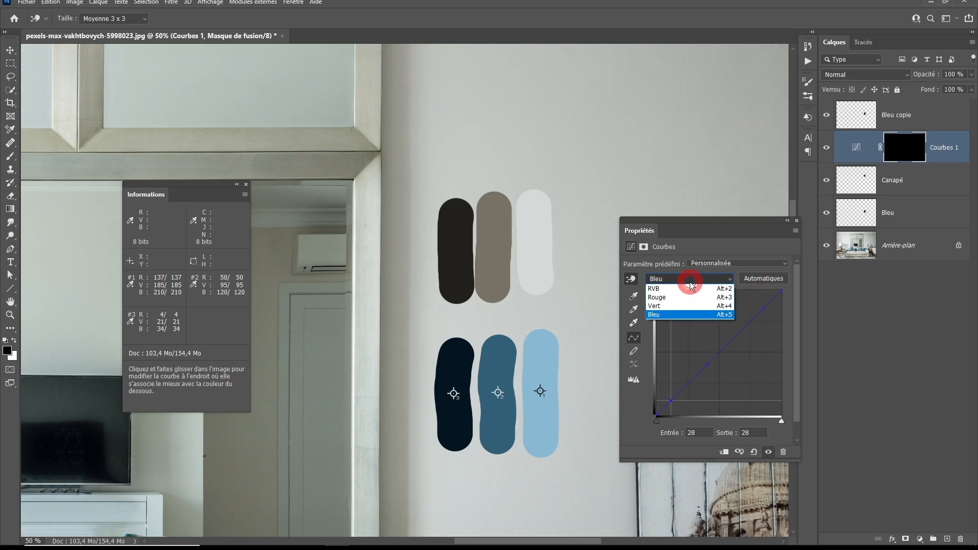
pyautogui.click(669, 302)
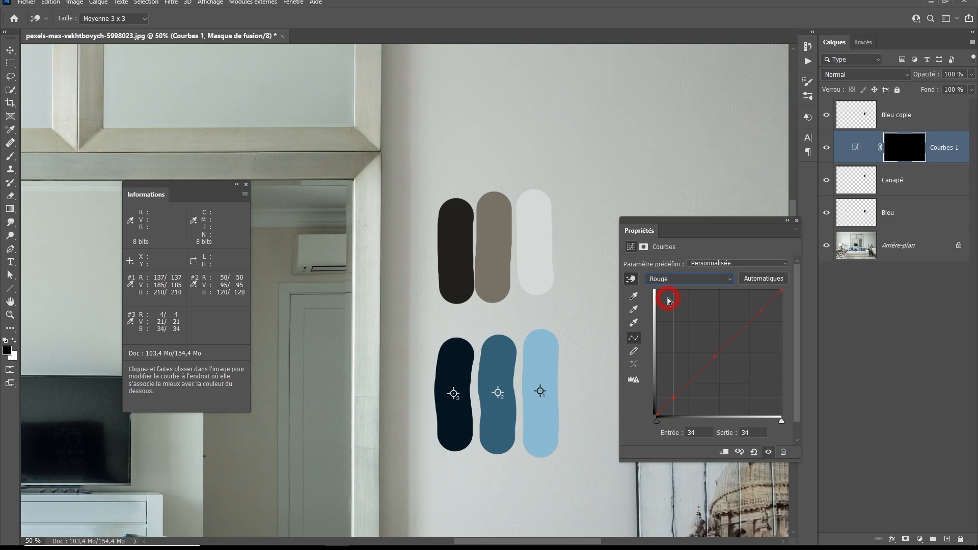
pyautogui.click(768, 323)
pyautogui.click(761, 311)
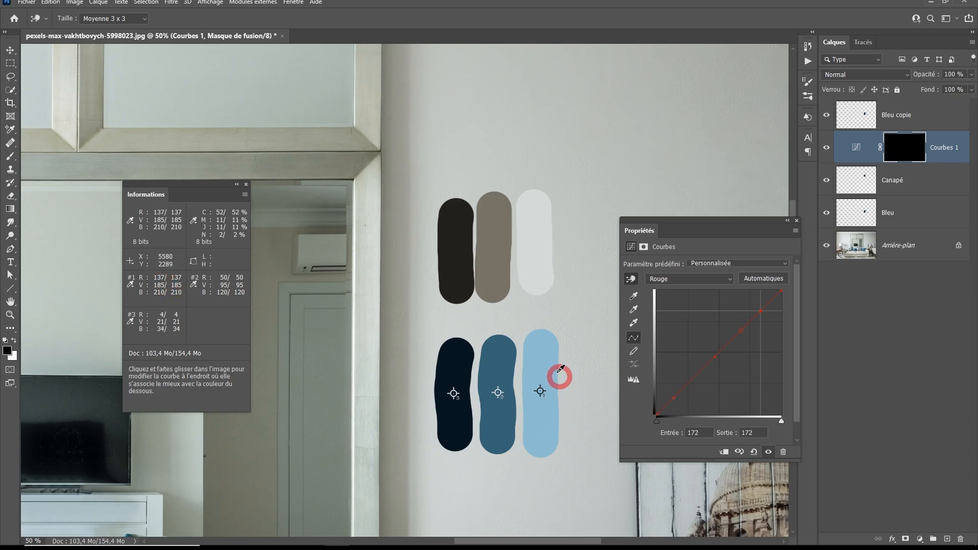
pyautogui.click(762, 311)
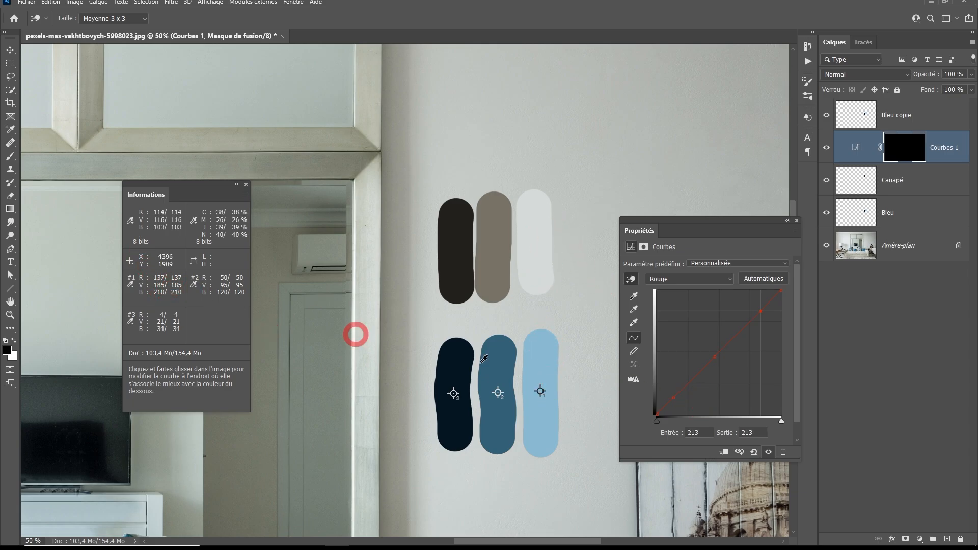
pyautogui.click(756, 432)
pyautogui.moveTo(758, 434); pyautogui.dragTo(702, 428)
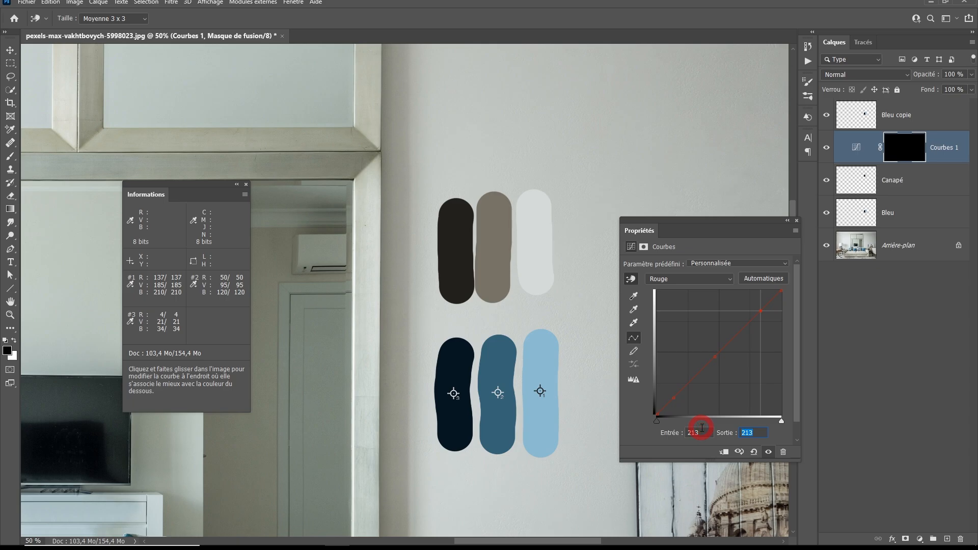
pyautogui.write('137')
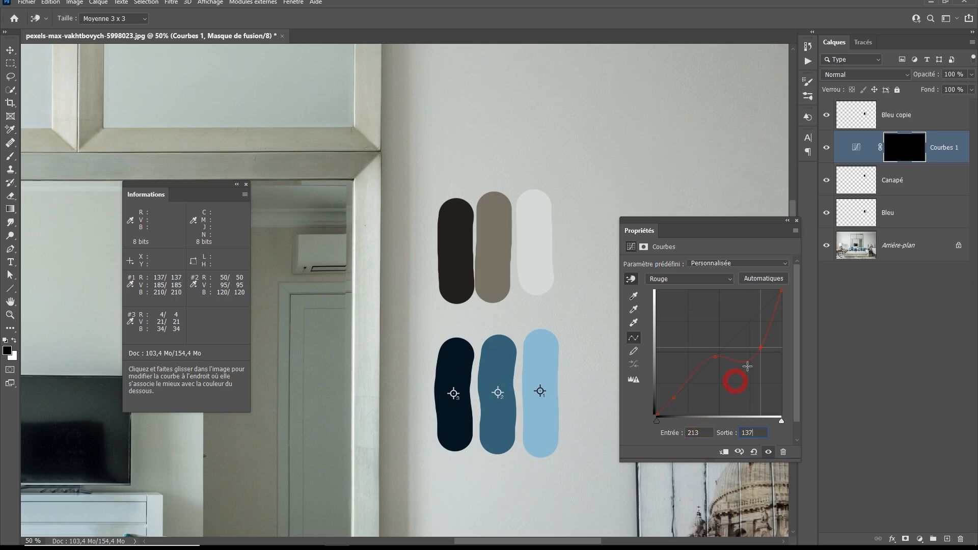
# On the Red channel curve, set the output of the midtone point to 50 and of the shadow point to 4
pyautogui.click(714, 356)
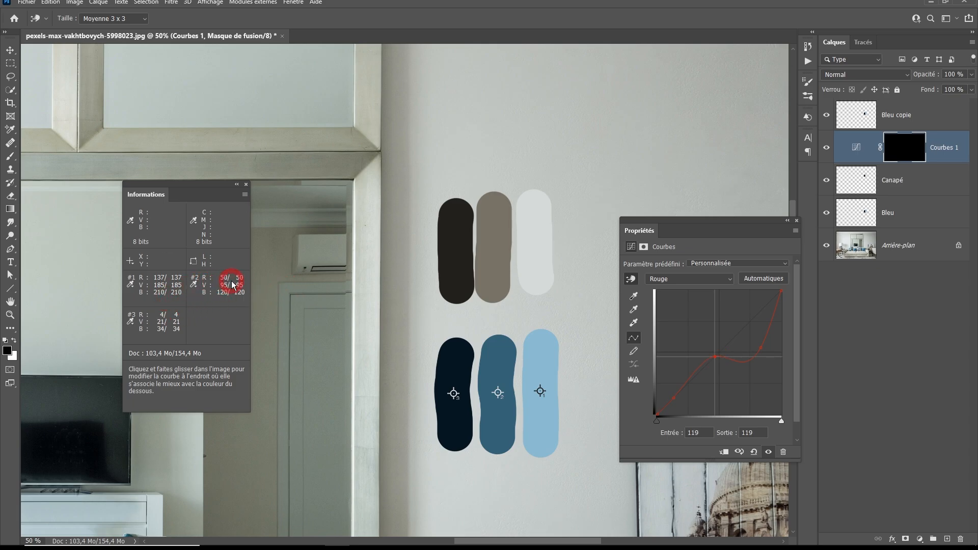
pyautogui.click(757, 434)
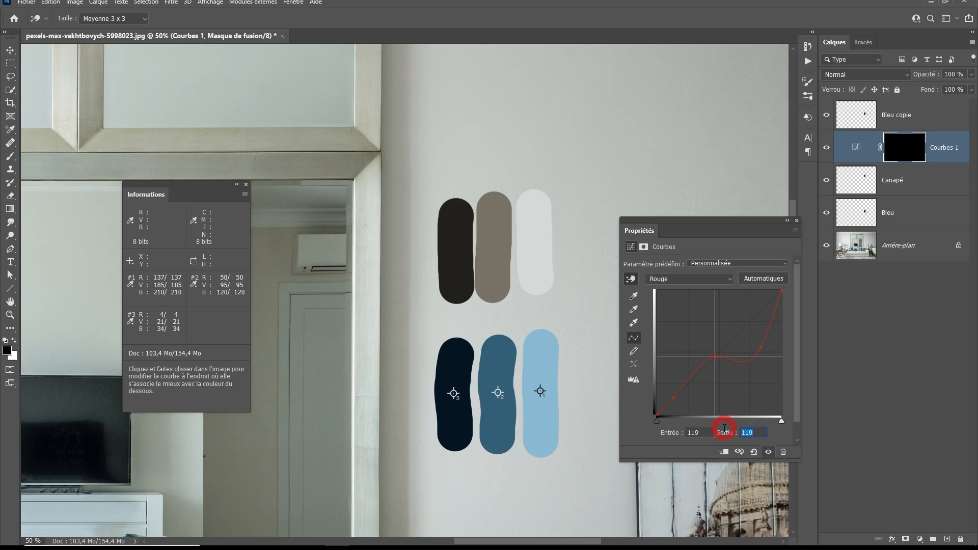
pyautogui.write('50')
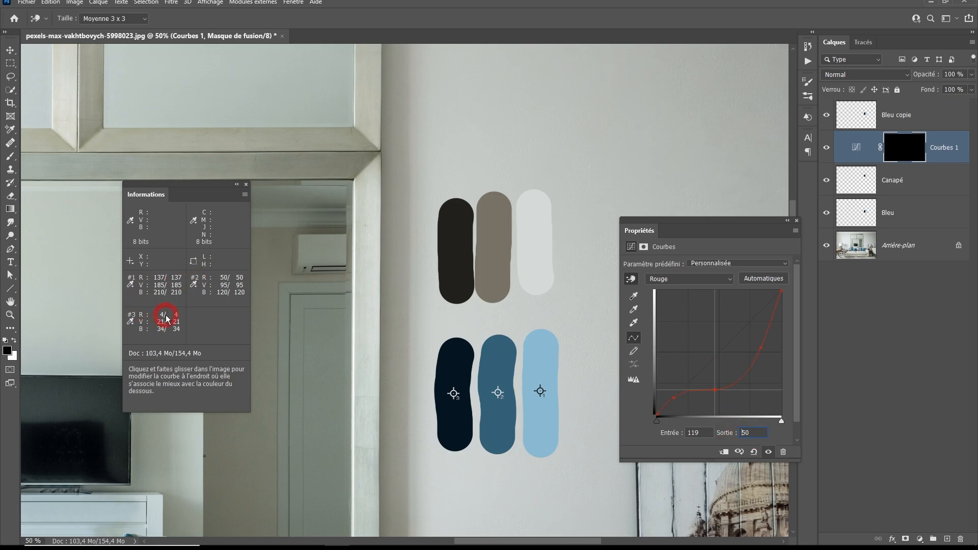
pyautogui.click(674, 397)
pyautogui.click(748, 432)
pyautogui.click(723, 433)
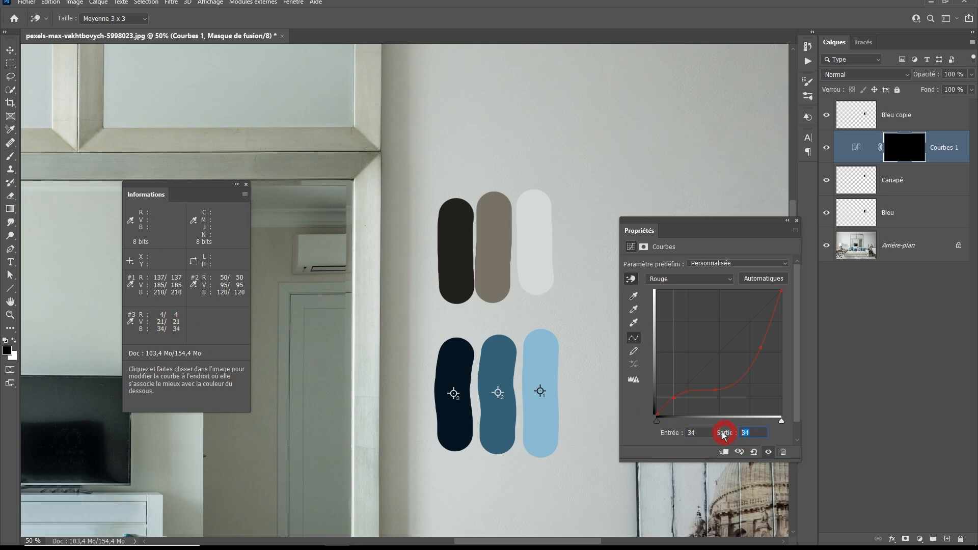
pyautogui.write('4')
pyautogui.click(545, 209)
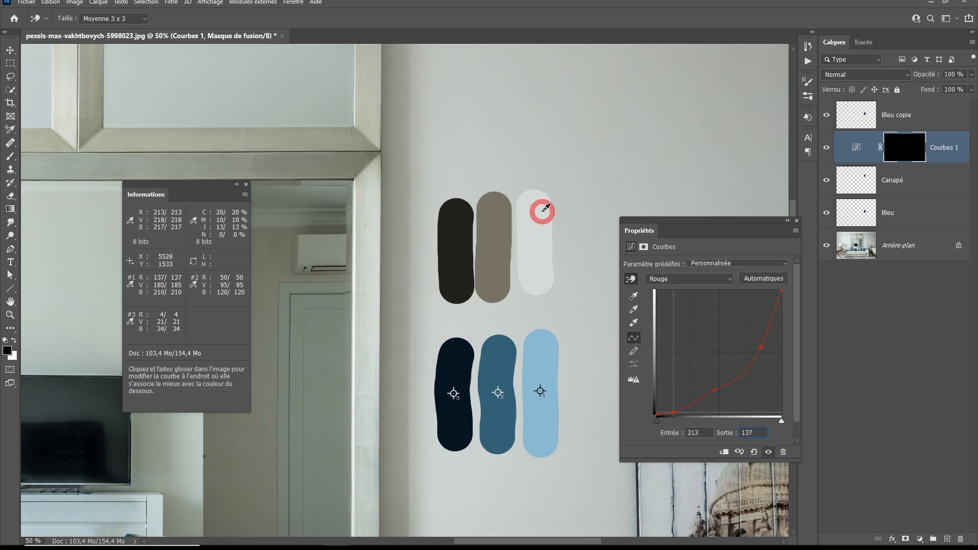
# Set the output of the highlight point on the Green channel curve to 185
pyautogui.click(695, 280)
pyautogui.click(680, 300)
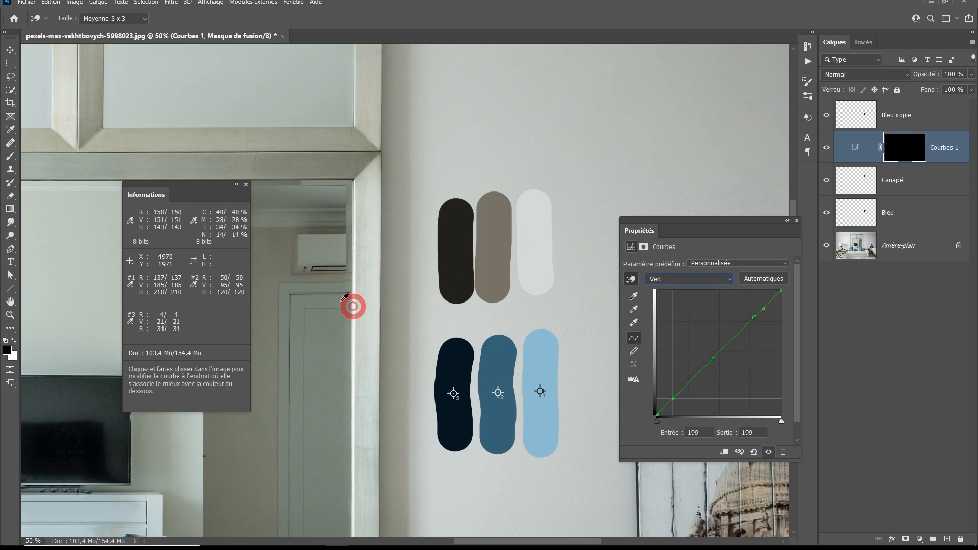
pyautogui.click(763, 309)
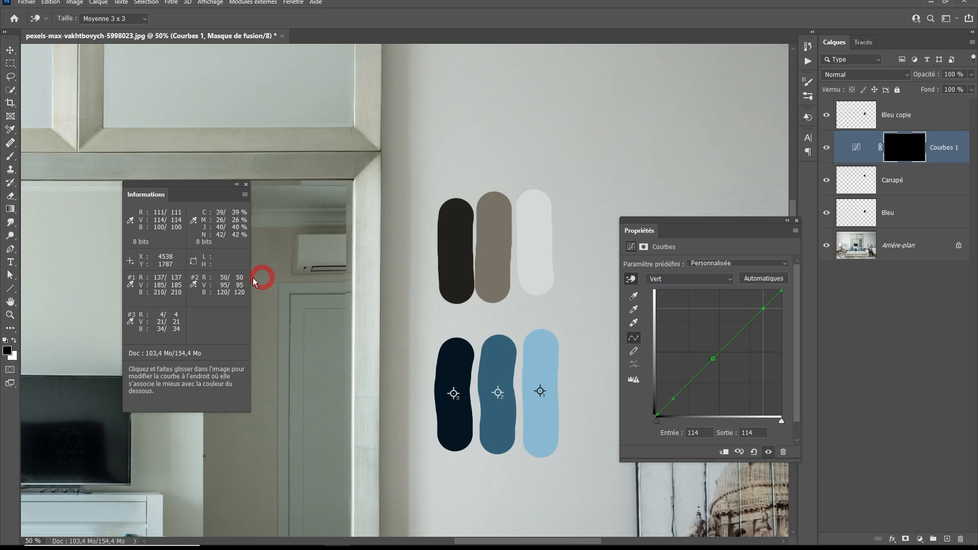
pyautogui.click(760, 433)
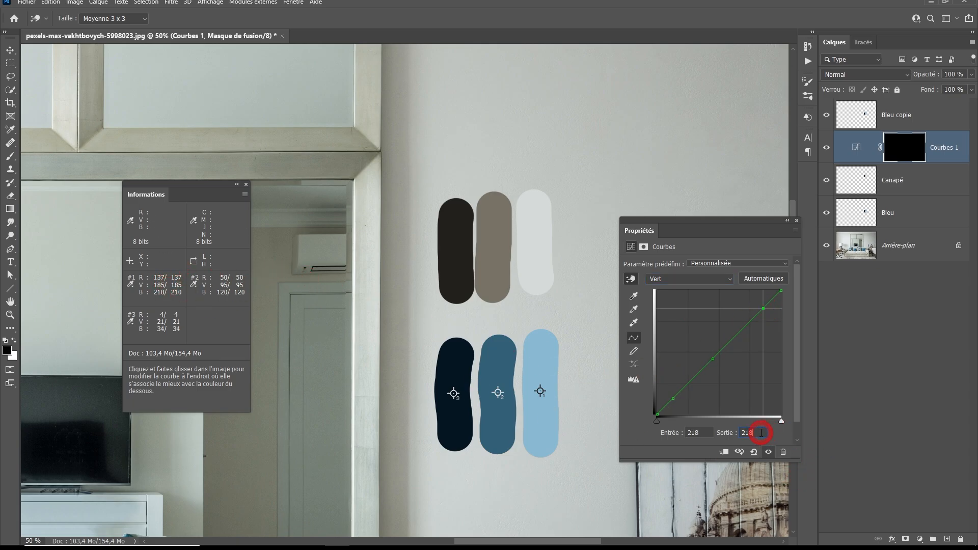
pyautogui.write('185')
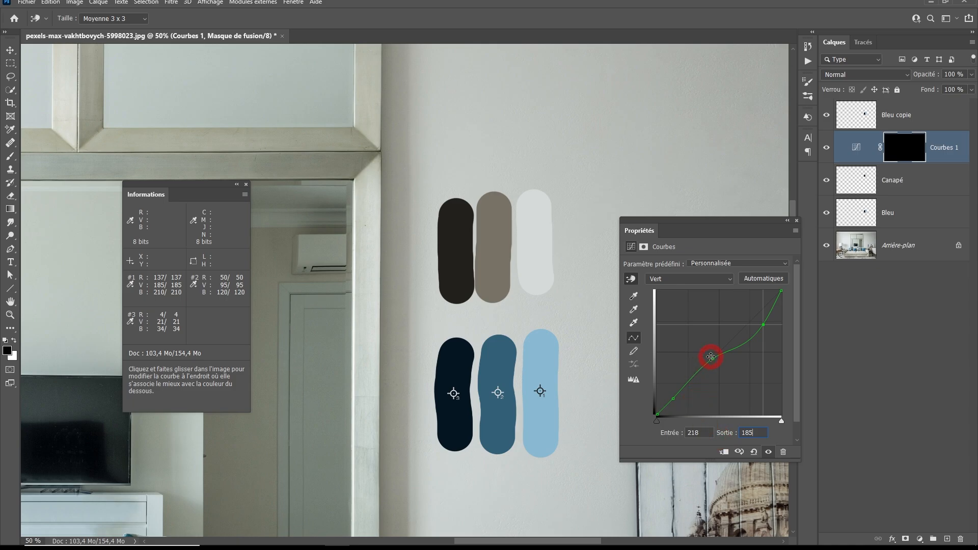
# On the Green channel curve, set the output of the midtone point to 95 and of the shadow point to 21
pyautogui.click(711, 357)
pyautogui.click(753, 432)
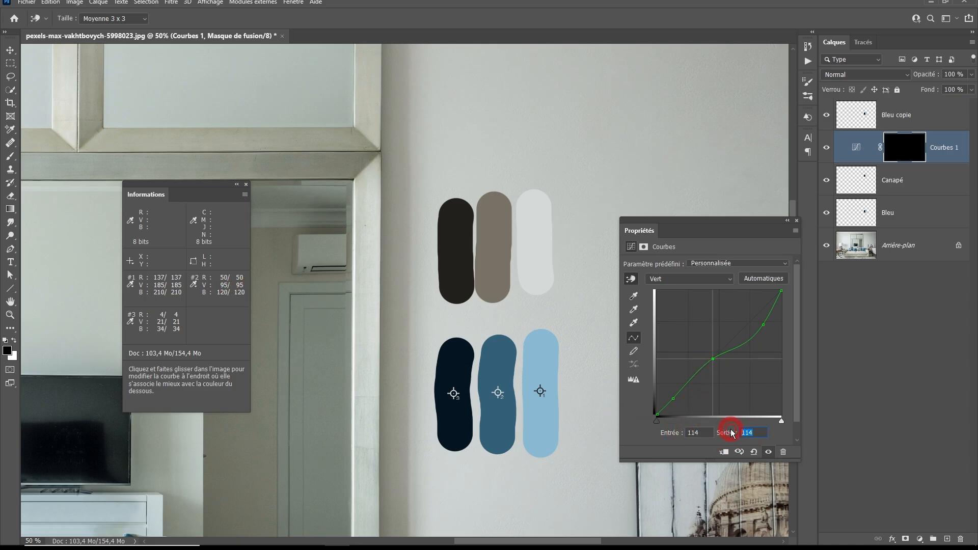
pyautogui.write('95')
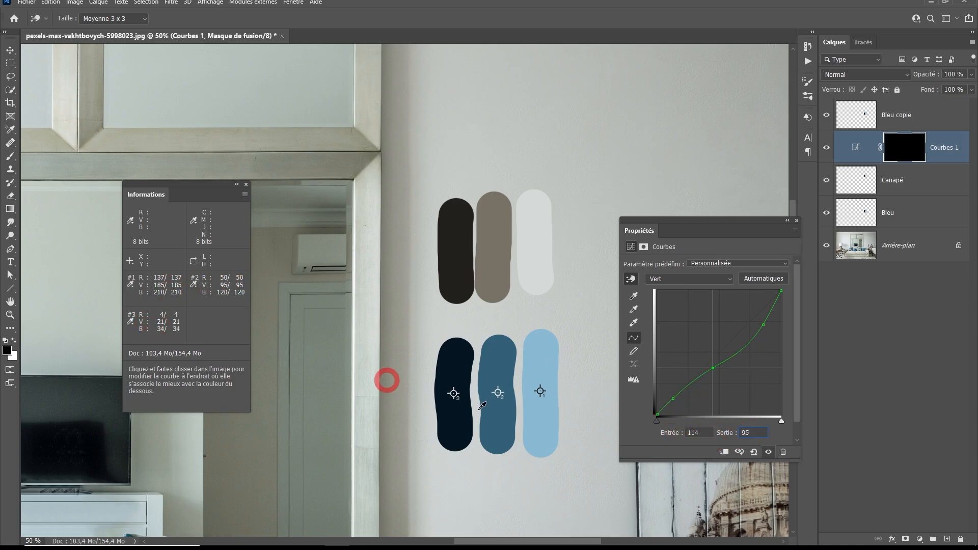
pyautogui.click(691, 406)
pyautogui.click(675, 399)
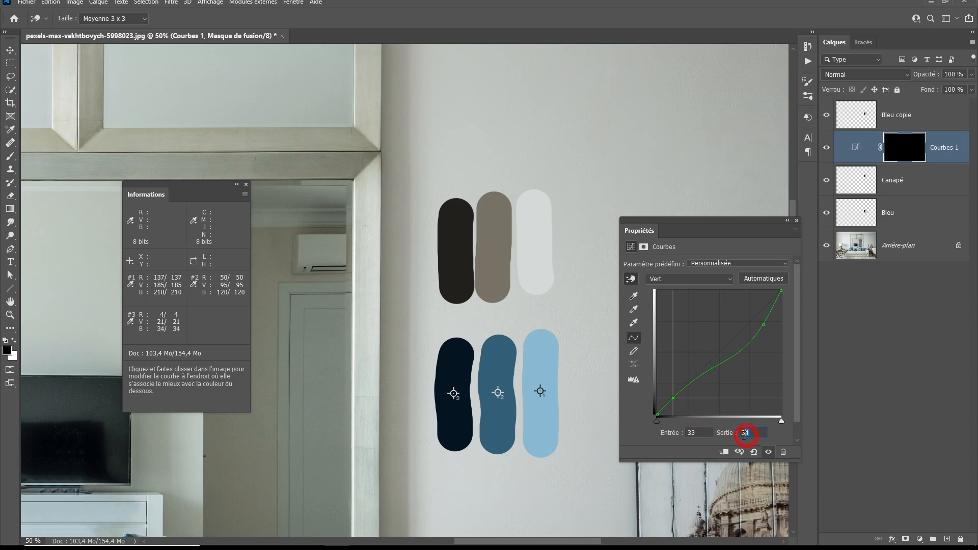
pyautogui.write('21')
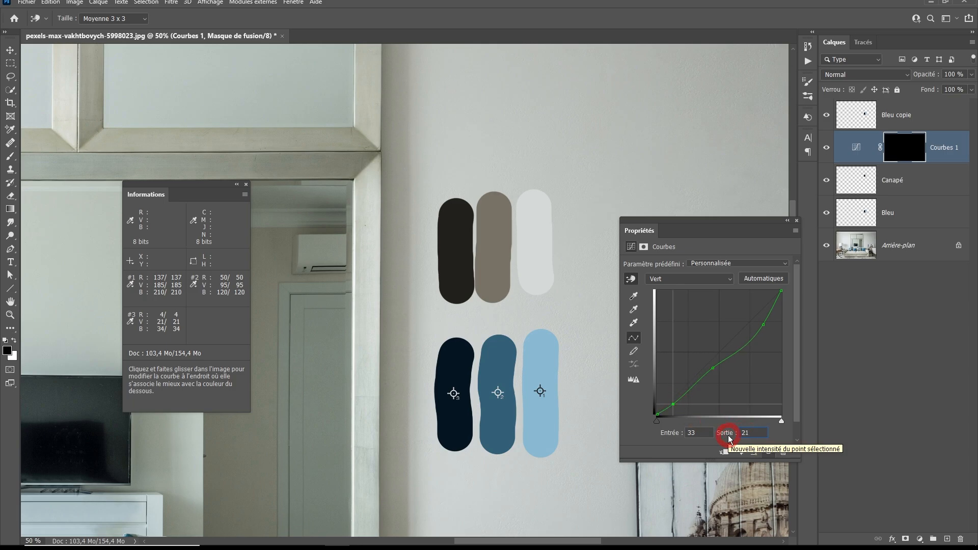
# Set the output of the highlight point on the Blue channel curve to 210
pyautogui.moveTo(677, 275); pyautogui.dragTo(669, 314)
pyautogui.click(705, 435)
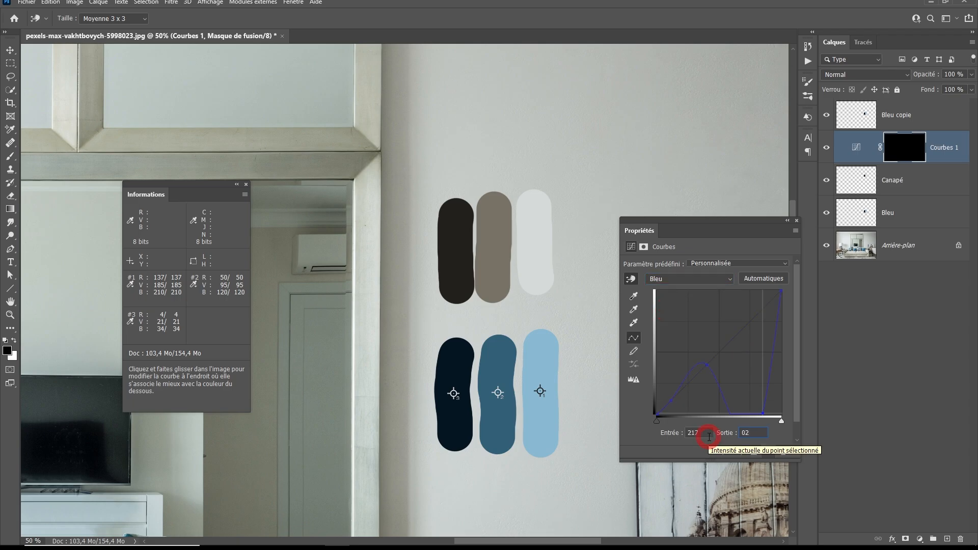
pyautogui.write('210')
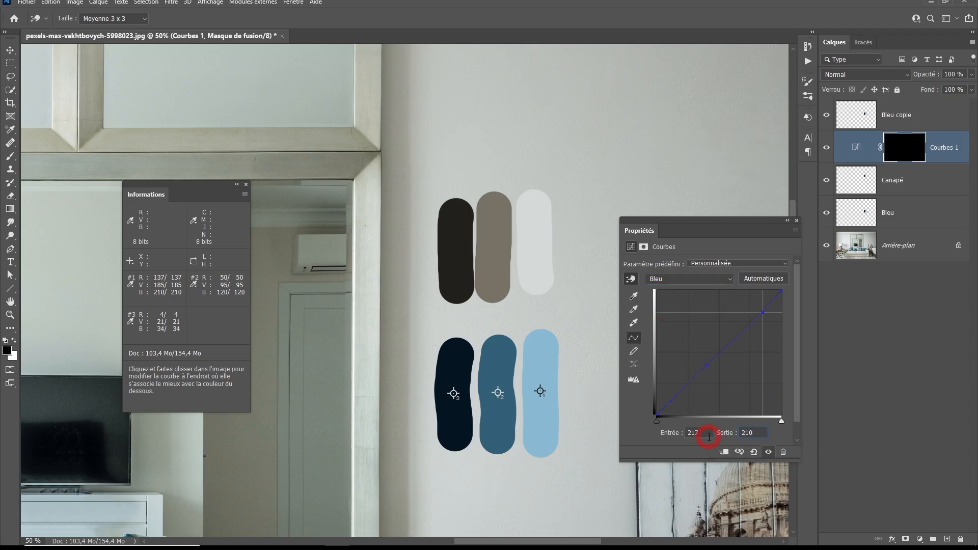
# On the Blue channel curve, set the output of the midtone point to 120 and of the shadow point to 34
pyautogui.click(707, 366)
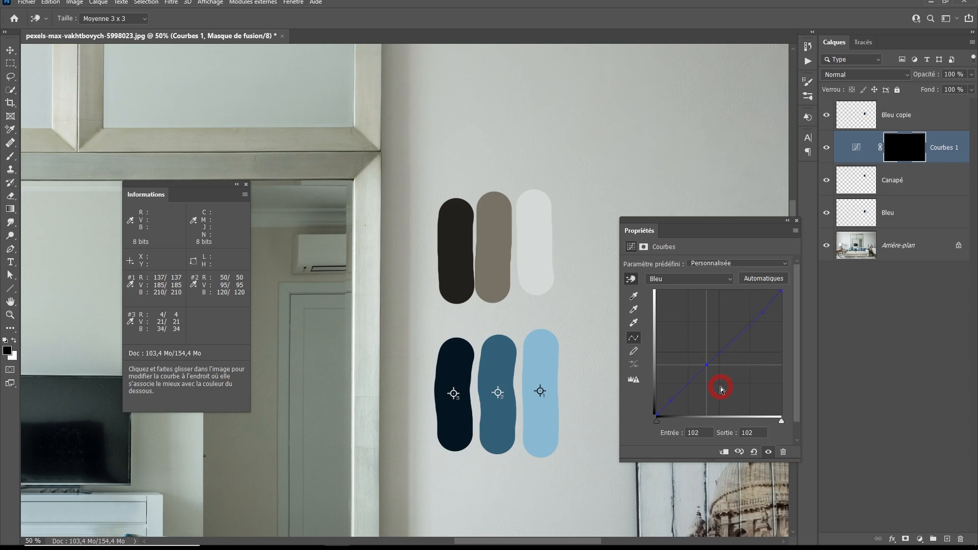
pyautogui.click(738, 434)
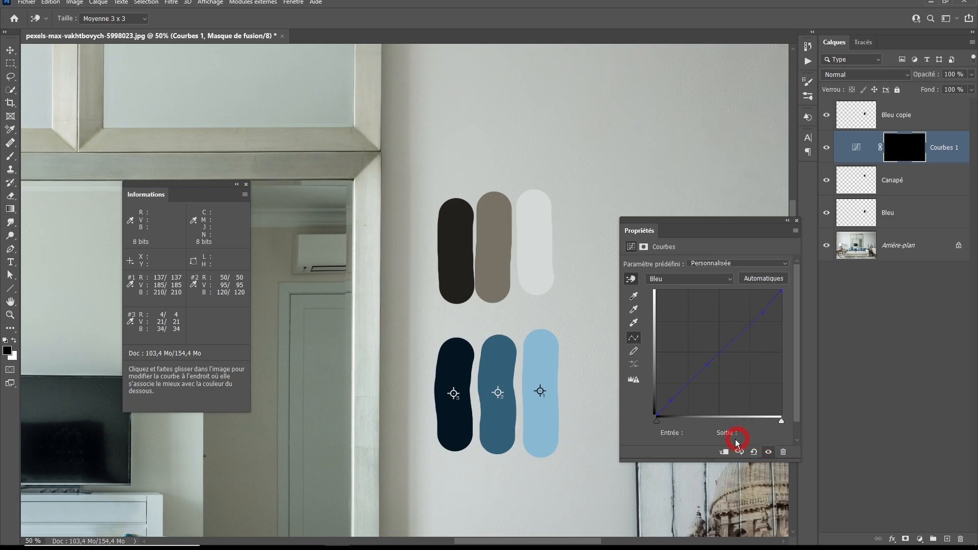
pyautogui.click(735, 439)
pyautogui.write('120')
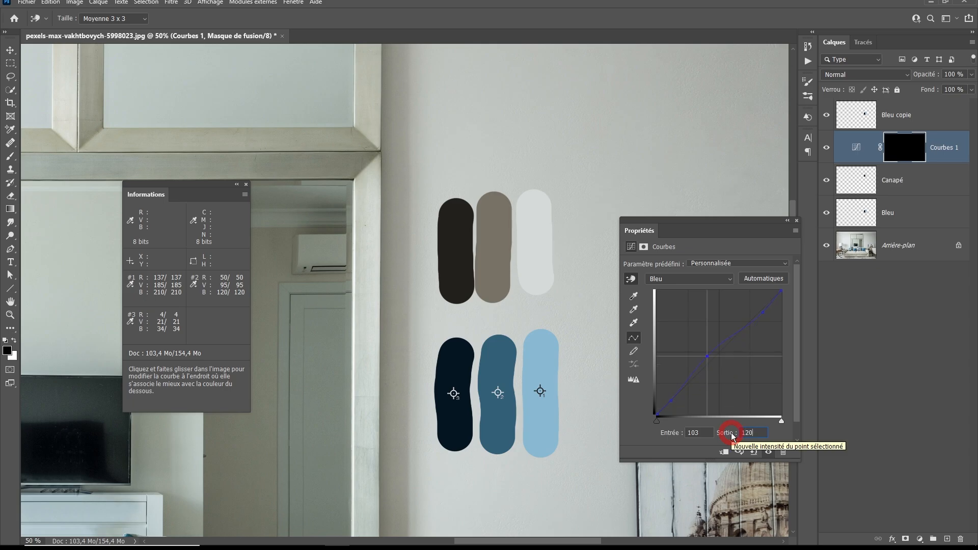
pyautogui.click(671, 401)
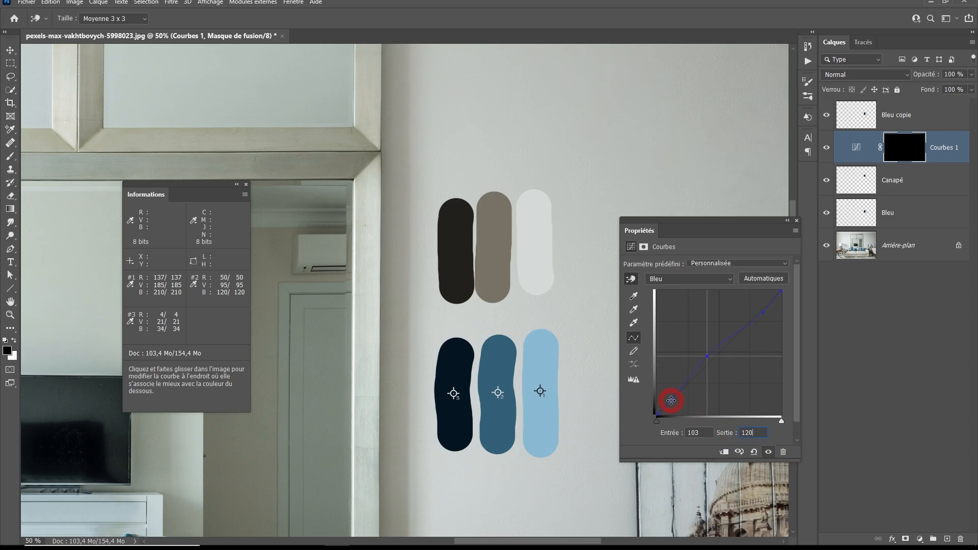
pyautogui.click(733, 439)
pyautogui.write('3')
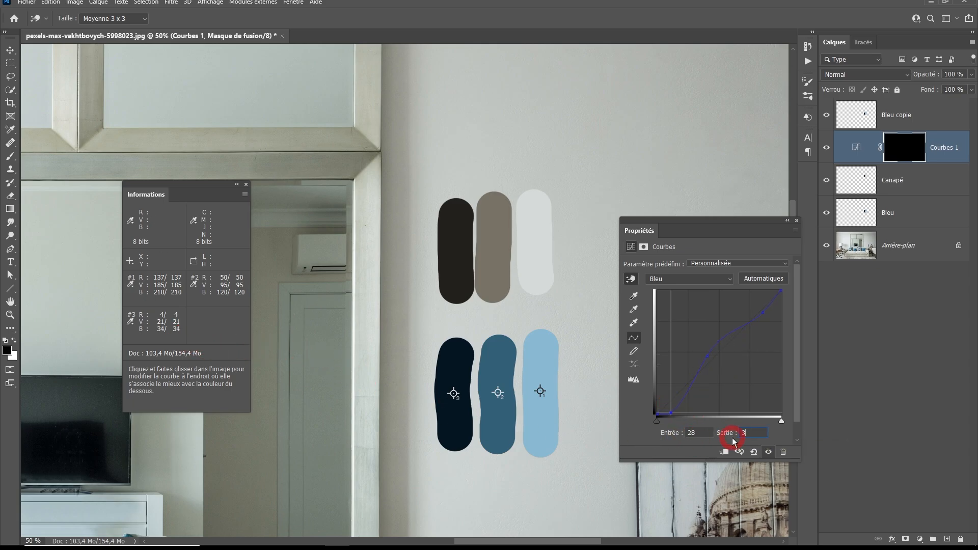
pyautogui.write('4')
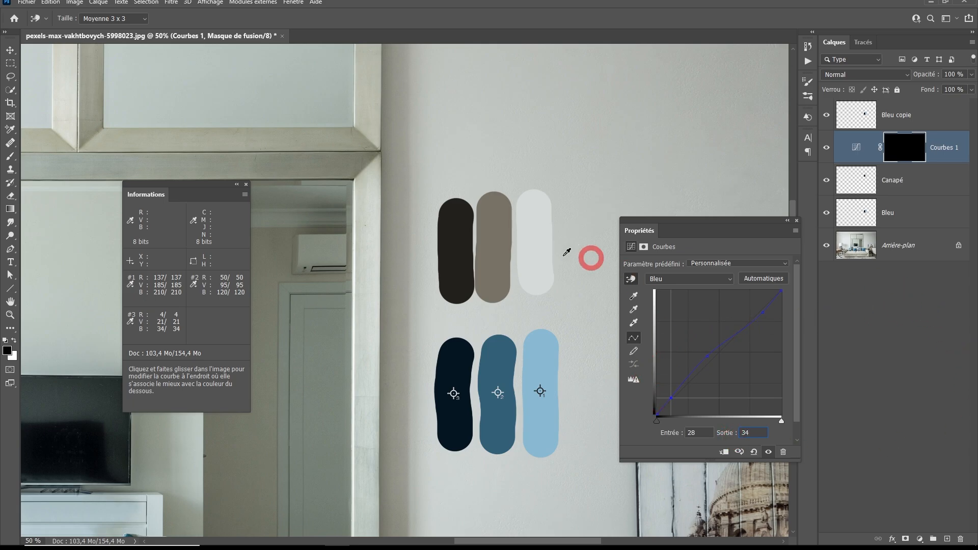
# Load the three sofa swatches of the Canapé layer as a selection while keeping the Curves layer's mask active
pyautogui.click(485, 304)
pyautogui.moveTo(485, 305)
pyautogui.mouseDown()
pyautogui.moveTo(807, 153)
pyautogui.moveTo(906, 148)
pyautogui.moveTo(865, 148)
pyautogui.moveTo(855, 258)
pyautogui.moveTo(860, 189)
pyautogui.mouseUp()
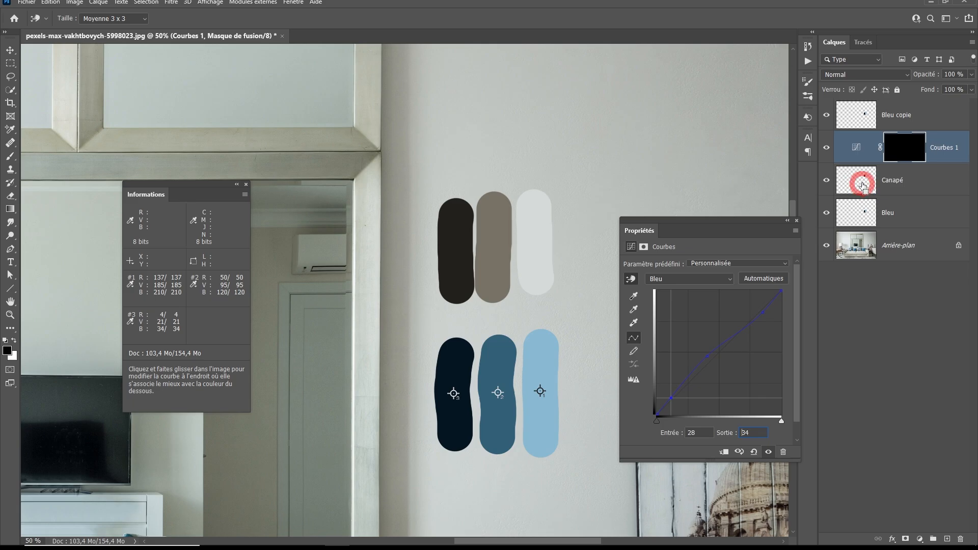
pyautogui.keyDown('ctrl'); pyautogui.click(865, 188); pyautogui.keyUp('ctrl')
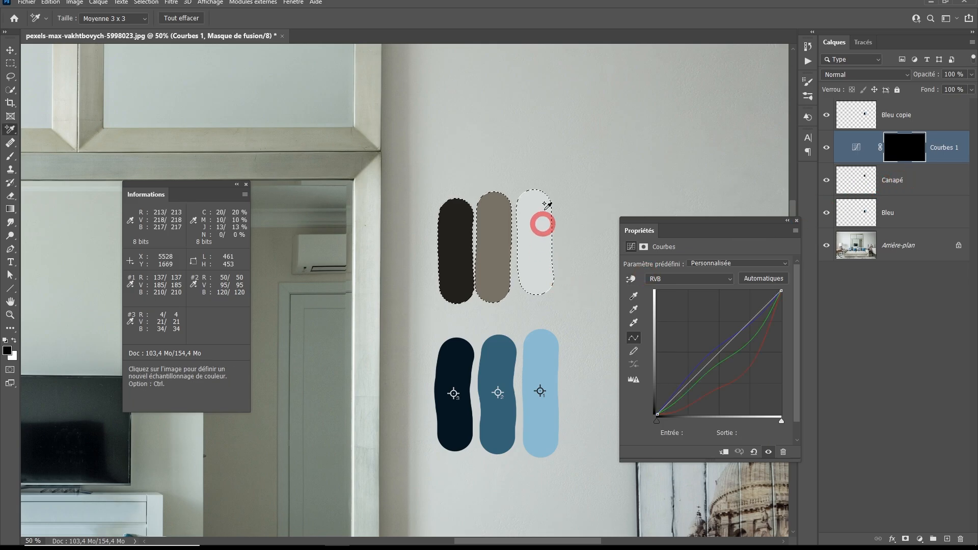
# Paint the Courbes 1 mask white inside the selection of the three sofa swatches and deselect
pyautogui.click(892, 152)
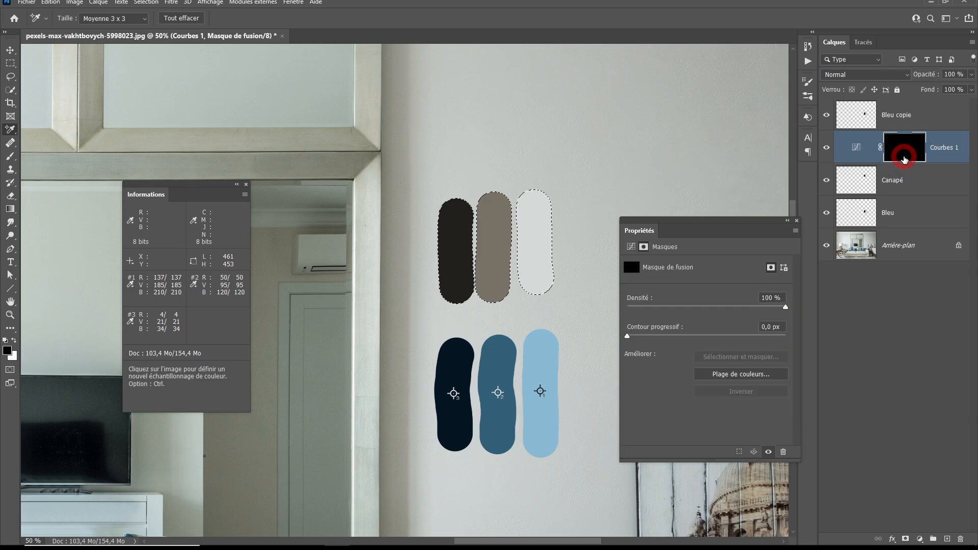
pyautogui.click(10, 157)
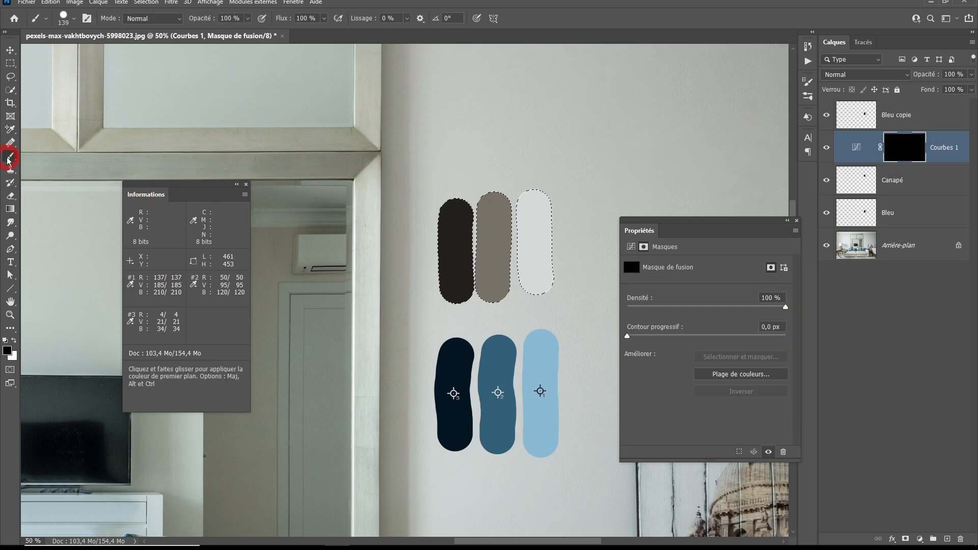
pyautogui.click(14, 340)
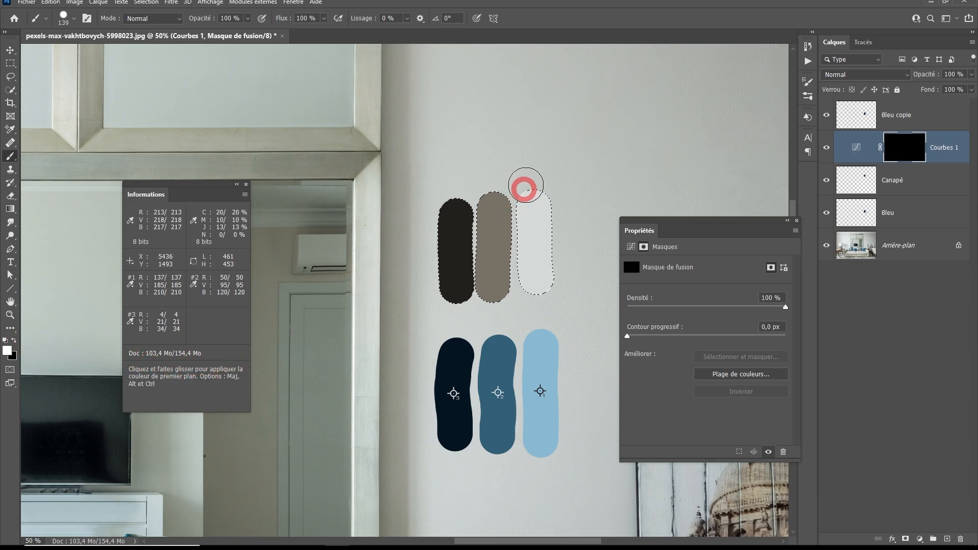
pyautogui.moveTo(527, 188)
pyautogui.mouseDown()
pyautogui.moveTo(541, 252)
pyautogui.moveTo(517, 207)
pyautogui.moveTo(497, 193)
pyautogui.moveTo(434, 299)
pyautogui.moveTo(500, 211)
pyautogui.moveTo(593, 209)
pyautogui.mouseUp()
pyautogui.hotkey('ctrl', 'd')
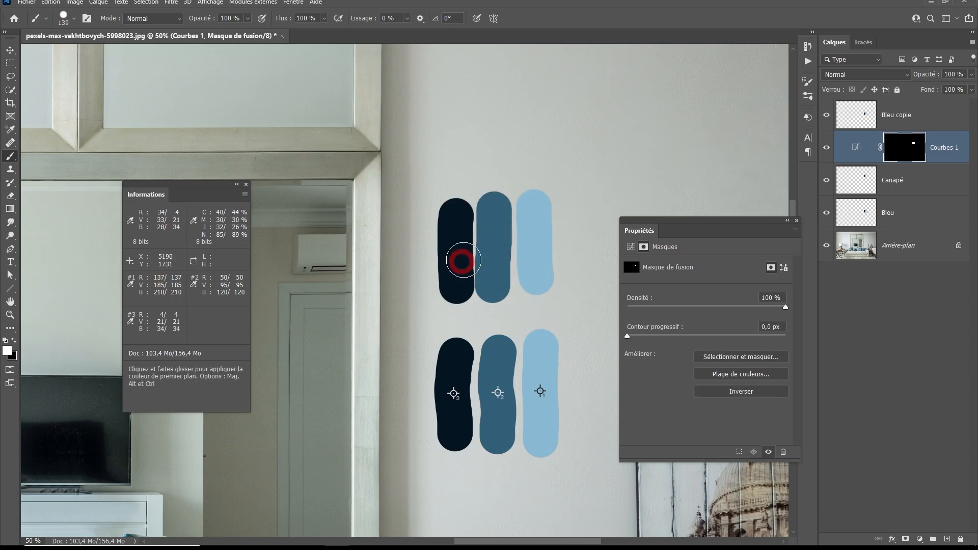
# Paint white on the Courbes 1 mask over the sofa's seat cushions to test the blue recolouring with a larger brush
pyautogui.hotkey('alt', 'space')
pyautogui.click(494, 349)
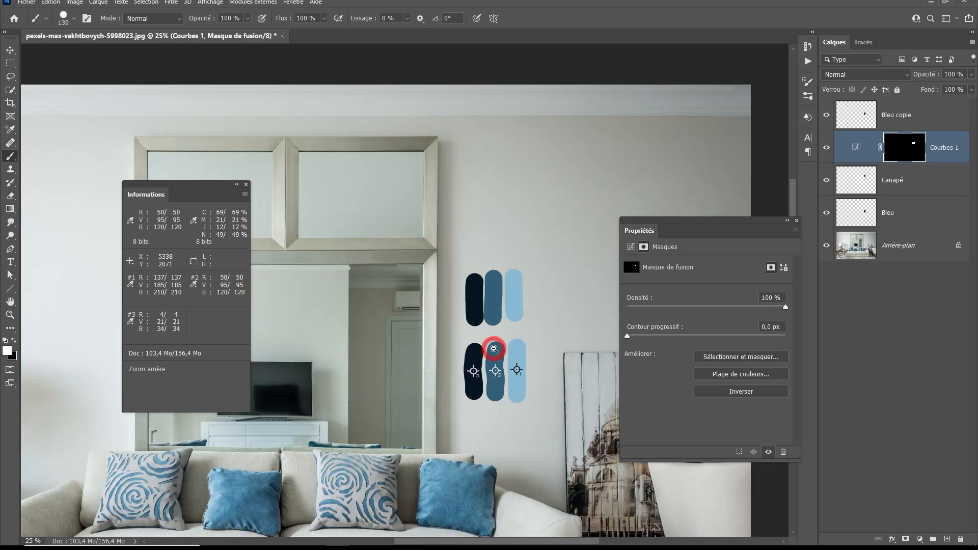
pyautogui.click(490, 350)
pyautogui.keyDown('ctrl'); pyautogui.click(504, 286); pyautogui.keyUp('ctrl')
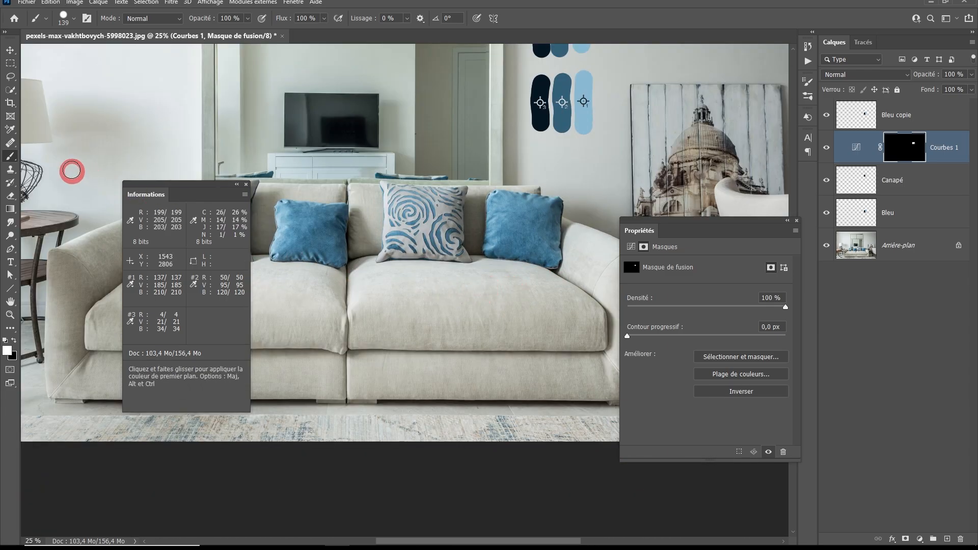
pyautogui.moveTo(334, 320)
pyautogui.mouseDown()
pyautogui.moveTo(292, 315)
pyautogui.moveTo(448, 335)
pyautogui.moveTo(337, 332)
pyautogui.moveTo(367, 346)
pyautogui.moveTo(440, 350)
pyautogui.moveTo(438, 319)
pyautogui.moveTo(381, 318)
pyautogui.moveTo(492, 302)
pyautogui.moveTo(323, 296)
pyautogui.moveTo(519, 321)
pyautogui.moveTo(517, 337)
pyautogui.moveTo(367, 343)
pyautogui.moveTo(546, 339)
pyautogui.moveTo(577, 313)
pyautogui.moveTo(506, 310)
pyautogui.moveTo(513, 306)
pyautogui.moveTo(541, 347)
pyautogui.moveTo(392, 362)
pyautogui.moveTo(303, 352)
pyautogui.moveTo(295, 341)
pyautogui.moveTo(370, 286)
pyautogui.moveTo(458, 309)
pyautogui.moveTo(525, 297)
pyautogui.moveTo(372, 290)
pyautogui.moveTo(550, 300)
pyautogui.moveTo(399, 334)
pyautogui.mouseUp()
# Replace the Courbes 1 layer's mask with a new one made from the saved selection Détourage canapé
pyautogui.moveTo(863, 221); pyautogui.dragTo(959, 538)
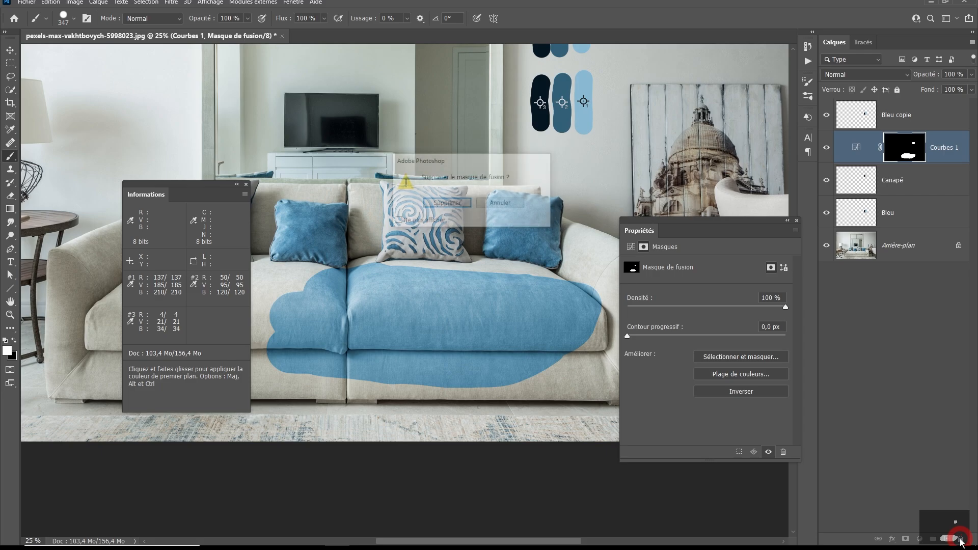
pyautogui.click(445, 201)
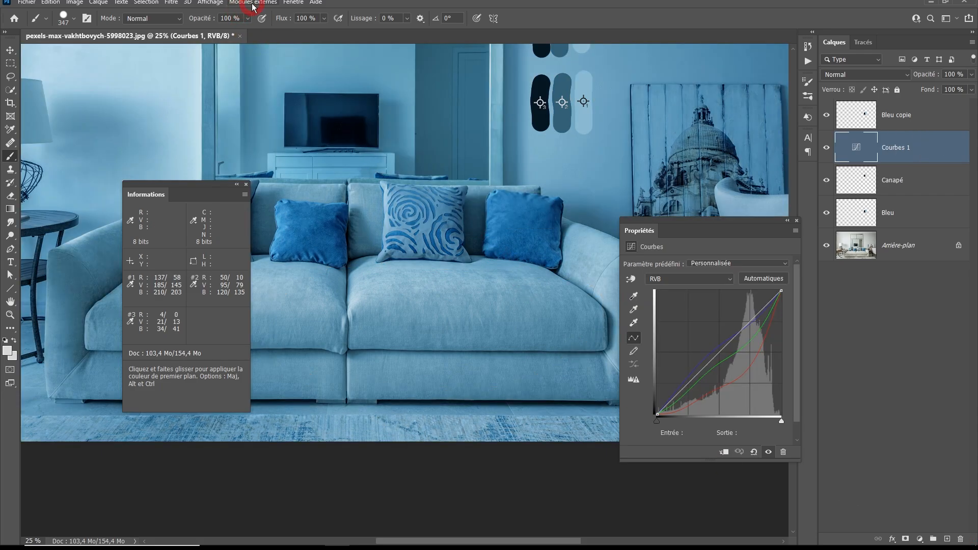
pyautogui.click(146, 3)
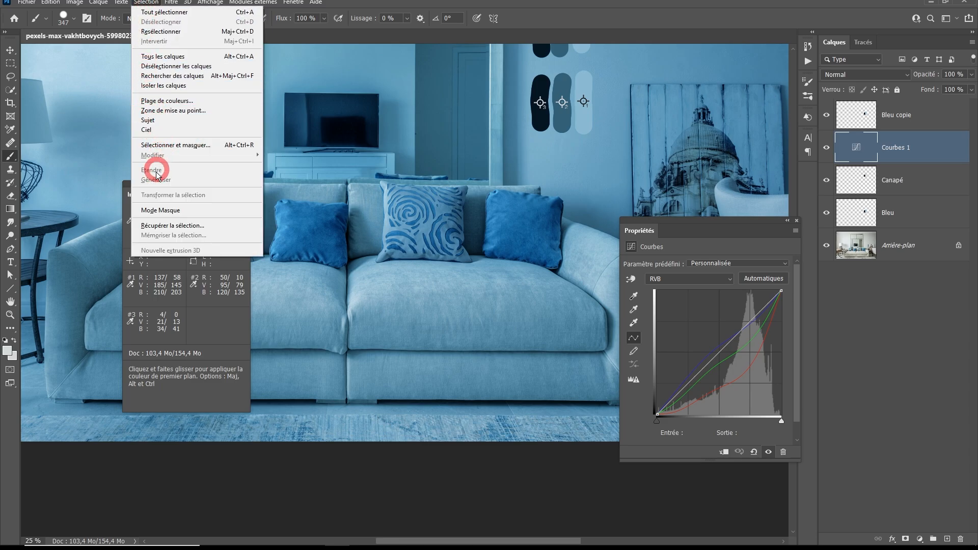
pyautogui.click(162, 226)
pyautogui.click(464, 162)
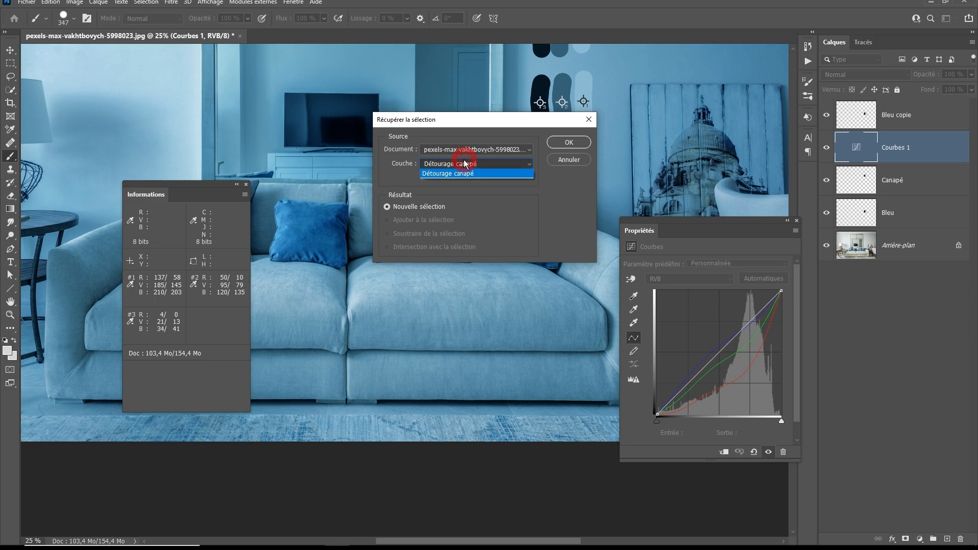
pyautogui.click(517, 162)
pyautogui.click(566, 142)
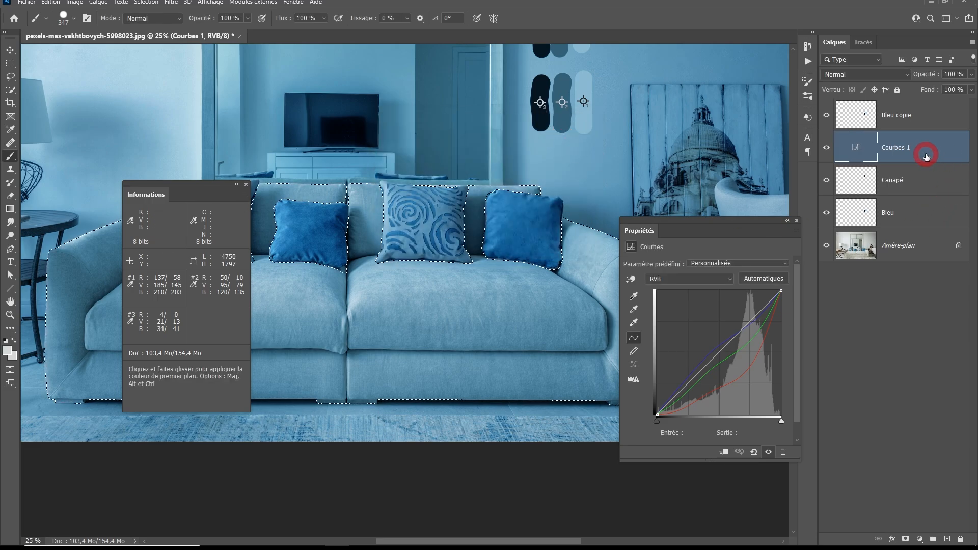
pyautogui.click(905, 539)
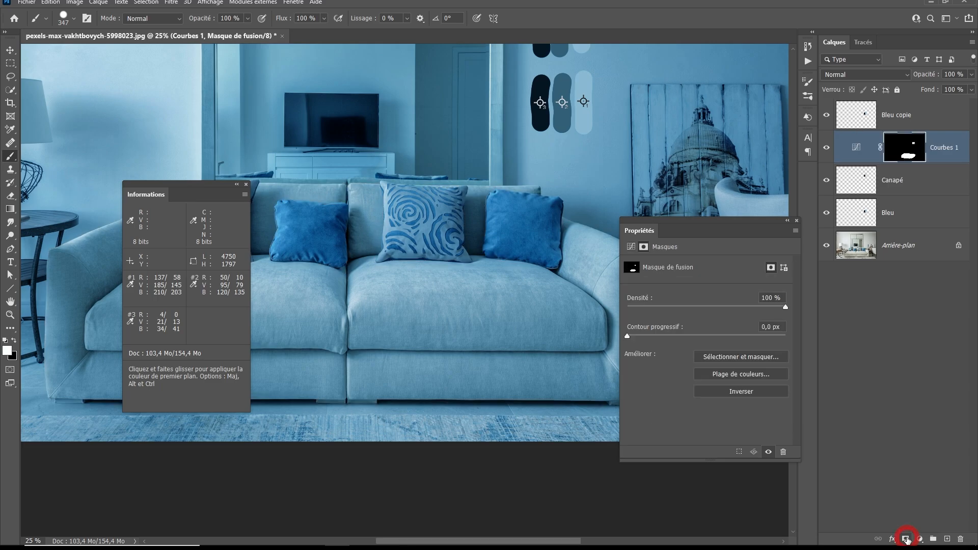
# Examine the recoloured sofa against the blue cushions at several magnifications and review the Green channel curve of Courbes 1
pyautogui.moveTo(203, 194); pyautogui.dragTo(249, 411)
pyautogui.moveTo(424, 365); pyautogui.dragTo(432, 303)
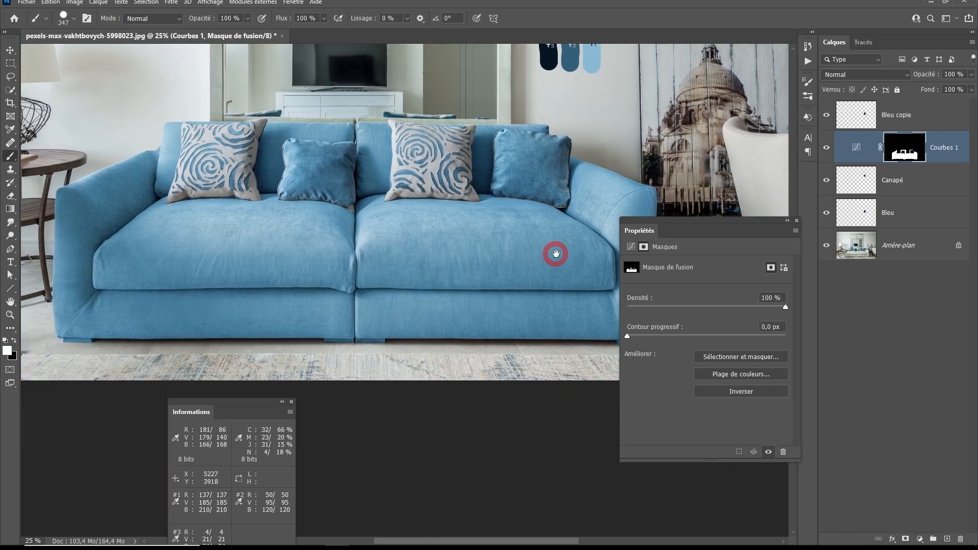
pyautogui.moveTo(524, 241); pyautogui.dragTo(408, 268)
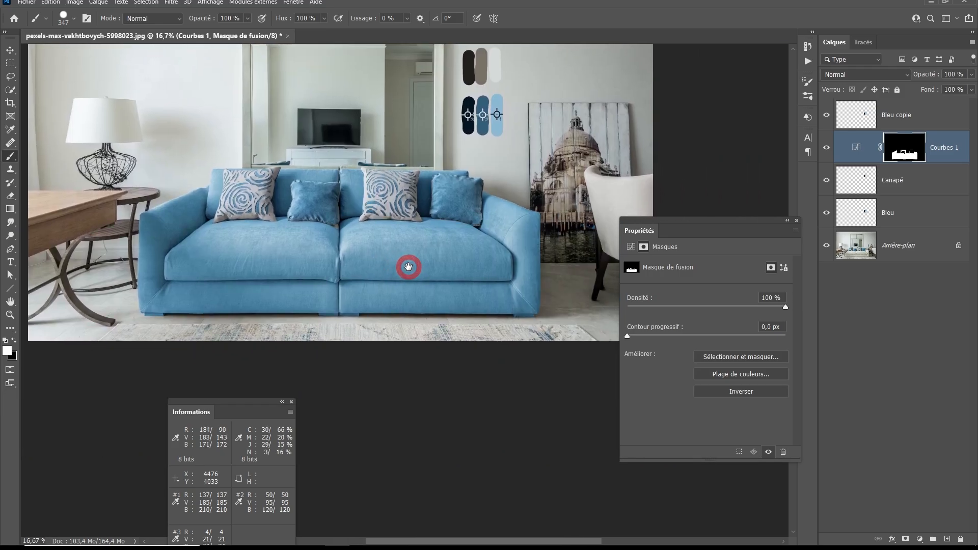
pyautogui.scroll(2, 408, 267)
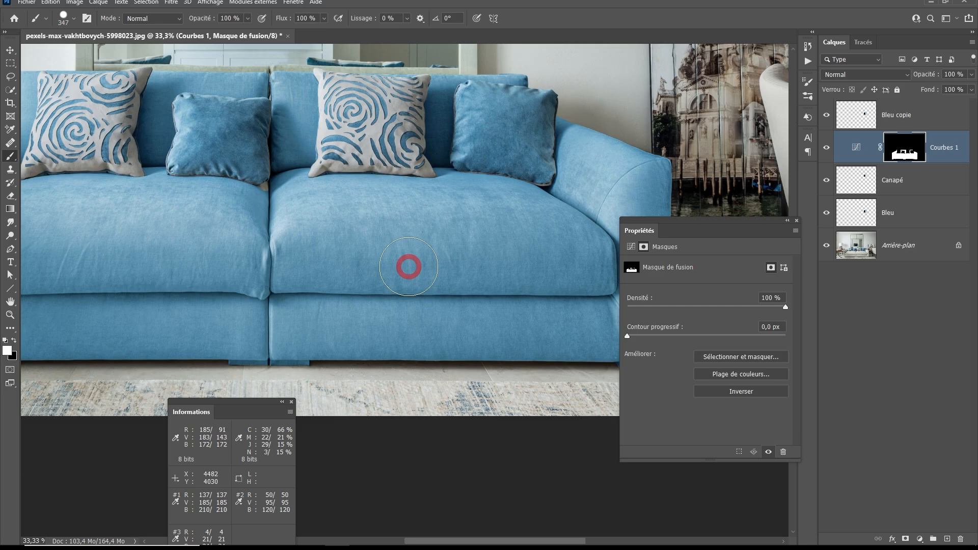
pyautogui.moveTo(409, 267)
pyautogui.mouseDown()
pyautogui.moveTo(419, 376)
pyautogui.moveTo(381, 319)
pyautogui.mouseUp()
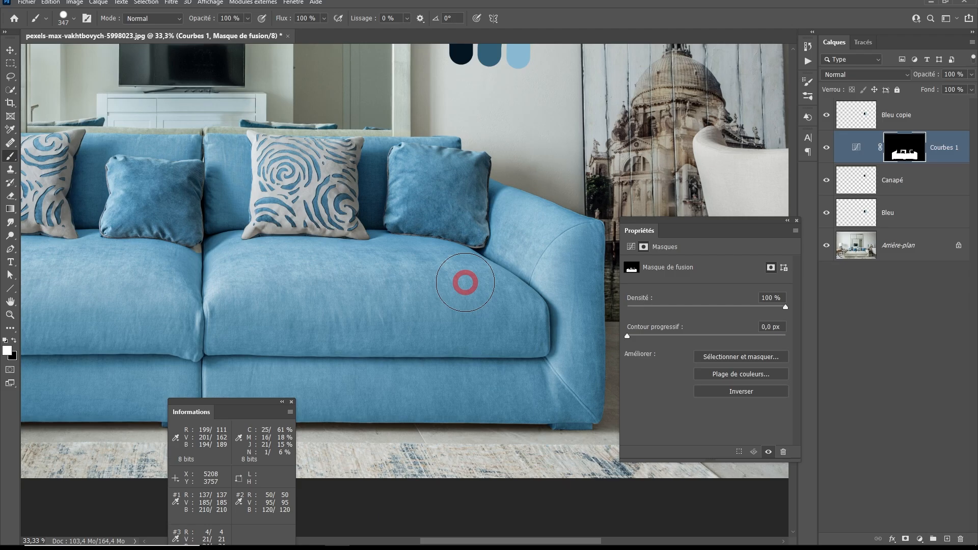
pyautogui.click(857, 151)
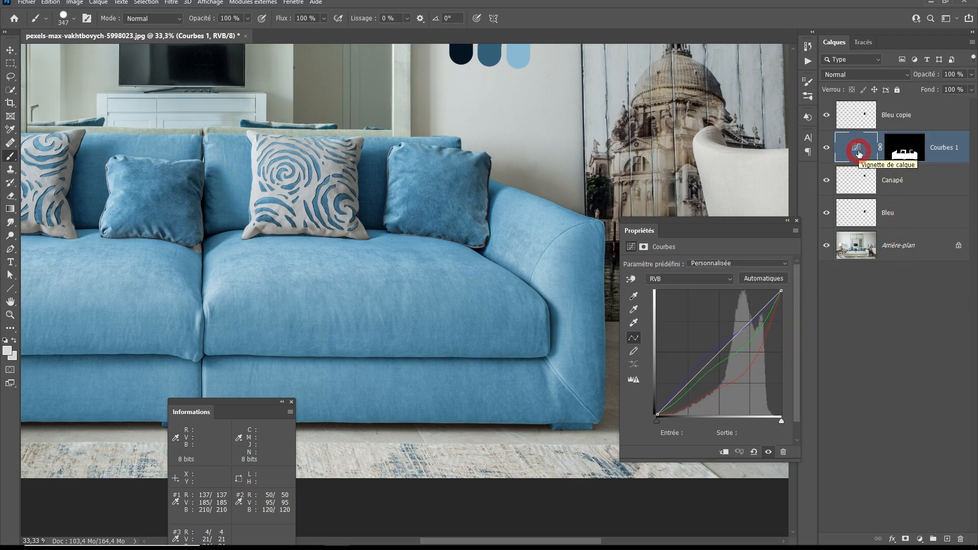
pyautogui.click(694, 279)
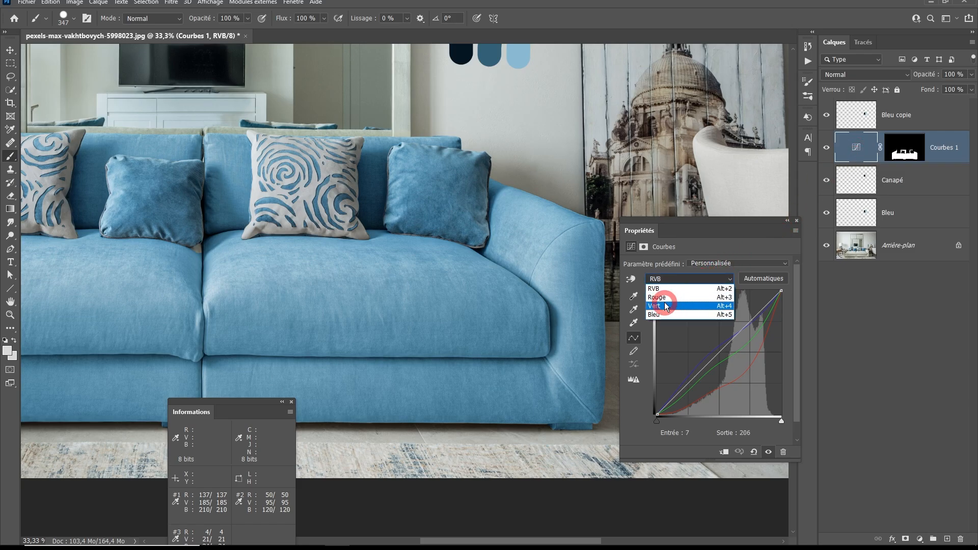
pyautogui.click(663, 305)
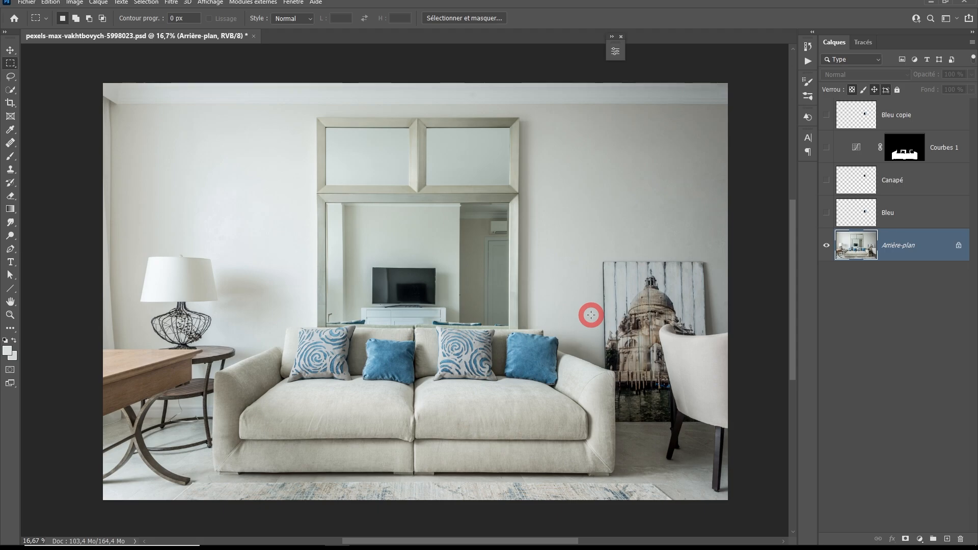
# Show the Bleu swatch layer and add a Curves adjustment layer directly above Arrière-plan
pyautogui.click(826, 213)
pyautogui.scroll(3, 577, 326)
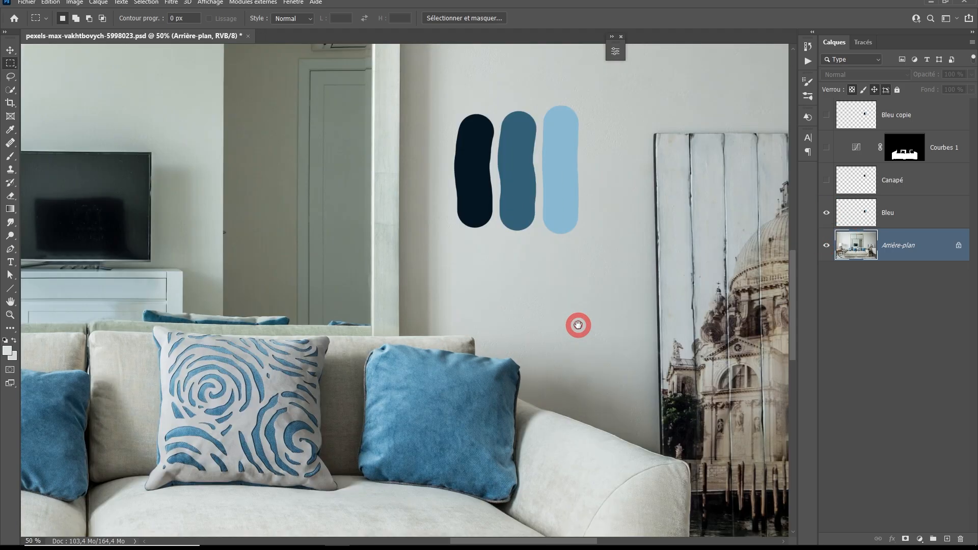
pyautogui.moveTo(578, 325); pyautogui.dragTo(576, 298)
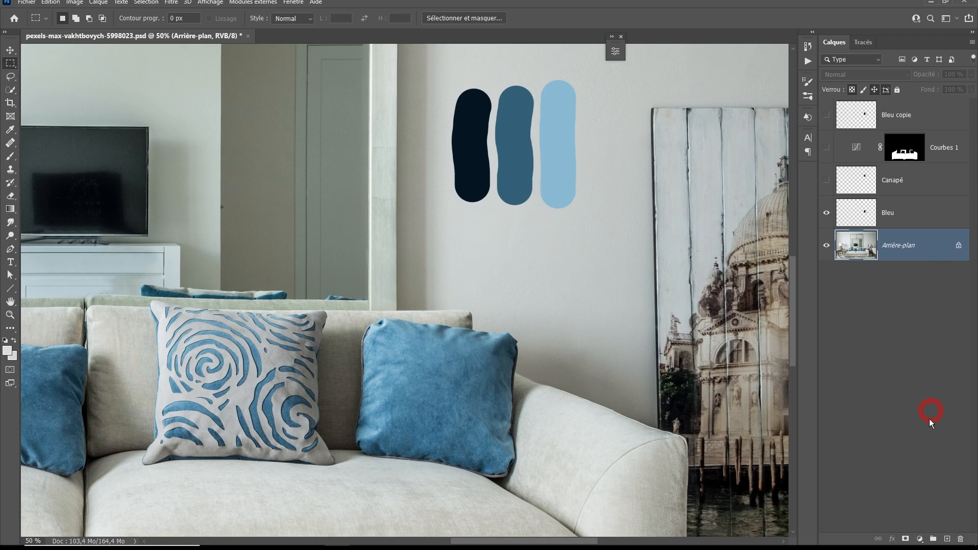
pyautogui.click(919, 538)
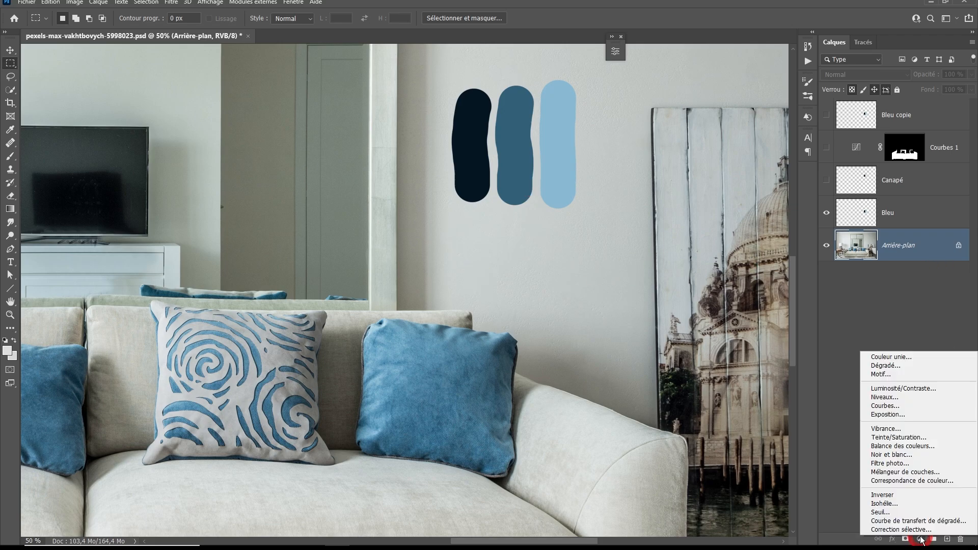
pyautogui.click(910, 407)
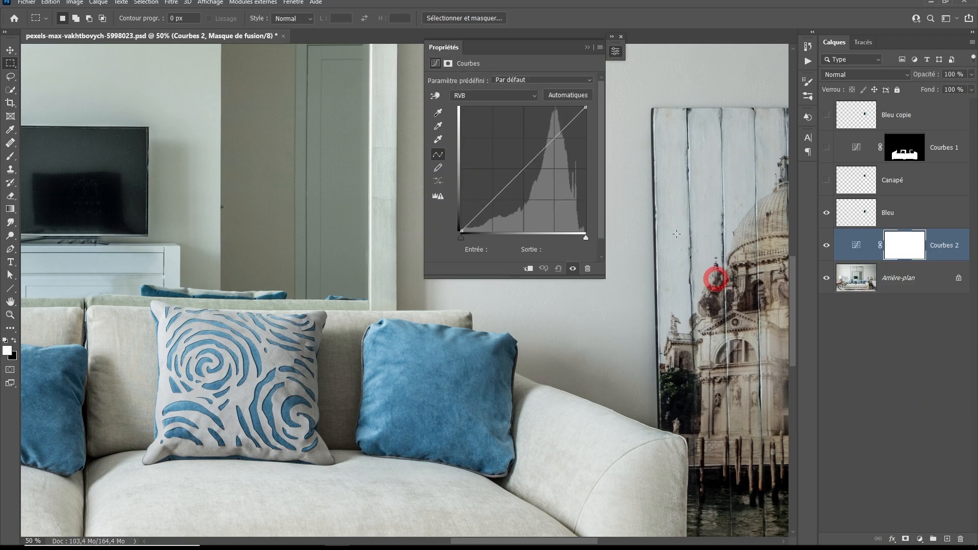
pyautogui.click(438, 139)
pyautogui.keyDown('alt'); pyautogui.click(563, 96); pyautogui.keyUp('alt')
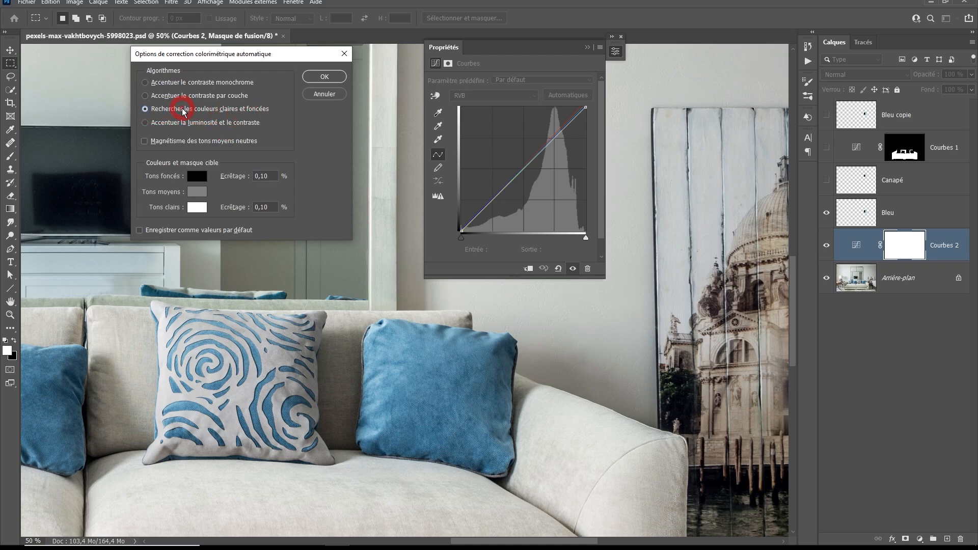
pyautogui.click(231, 111)
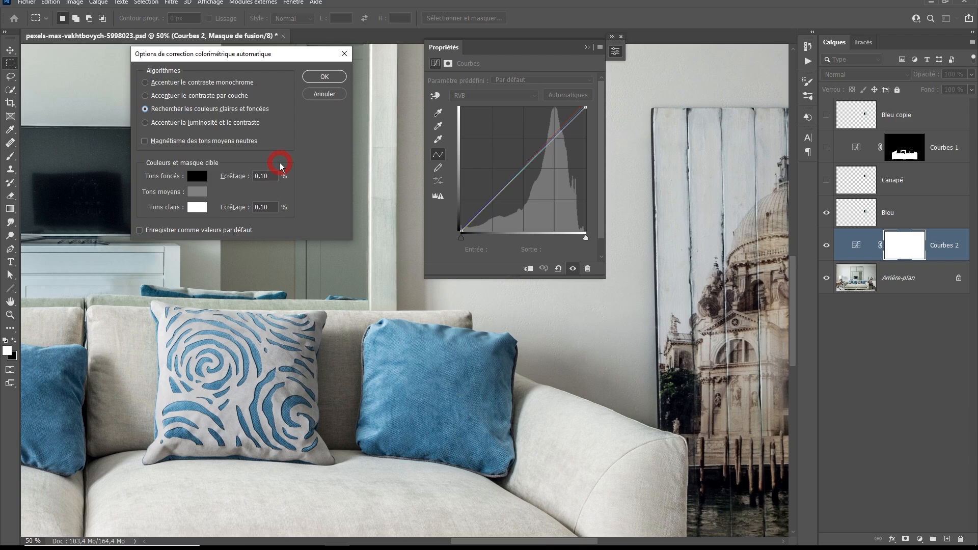
pyautogui.click(194, 177)
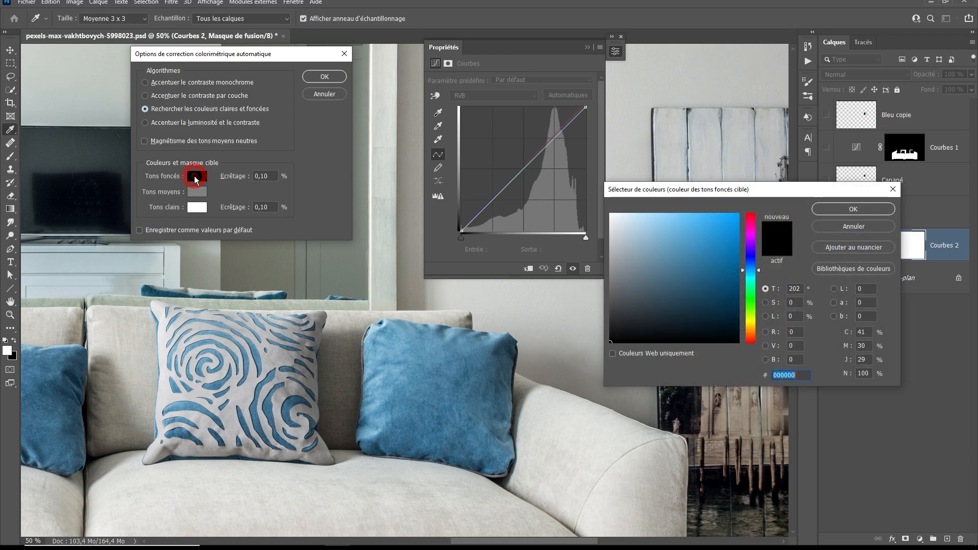
pyautogui.click(473, 352)
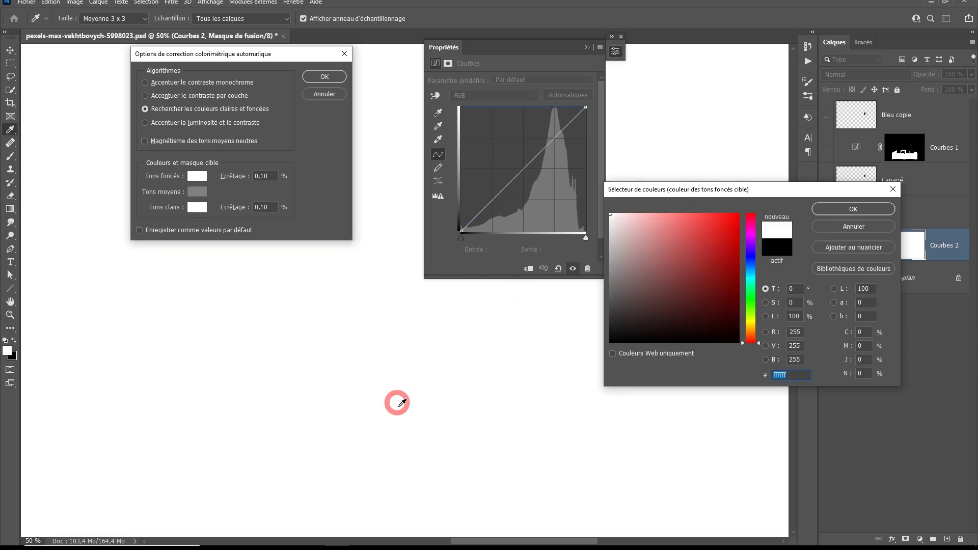
pyautogui.moveTo(742, 189); pyautogui.dragTo(501, 262)
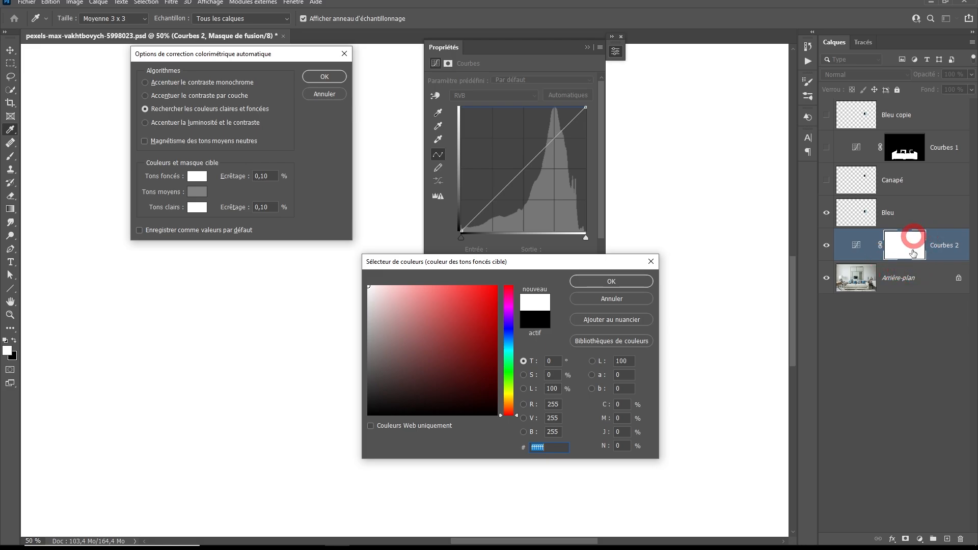
pyautogui.click(616, 302)
pyautogui.click(330, 92)
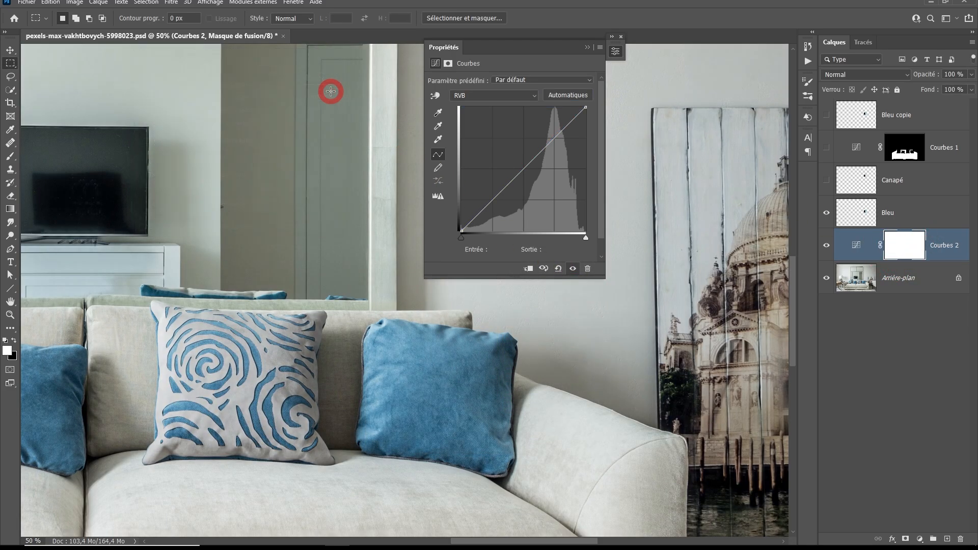
# In Courbes 2's automatic colour correction options, set the shadows target colour to 041522, sampled from the dark blue swatch
pyautogui.click(857, 247)
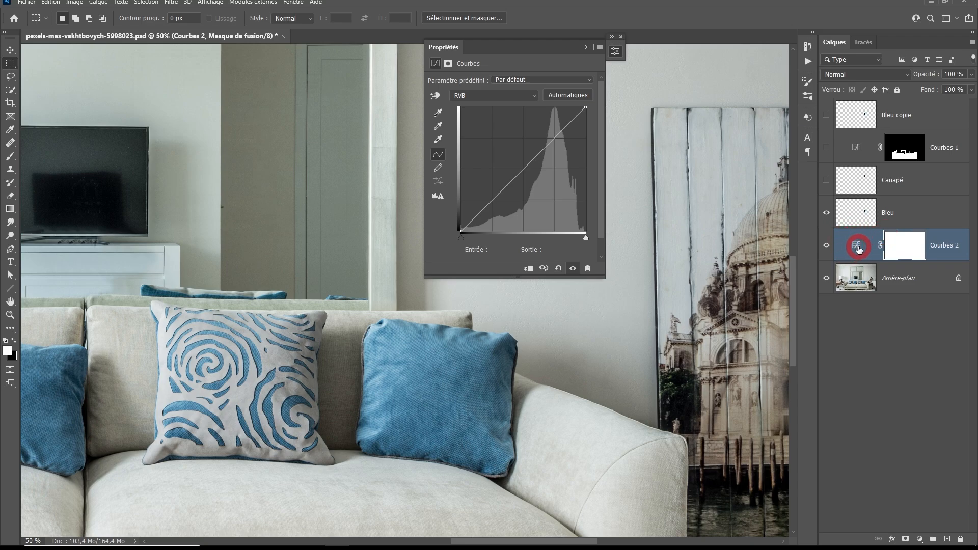
pyautogui.click(858, 246)
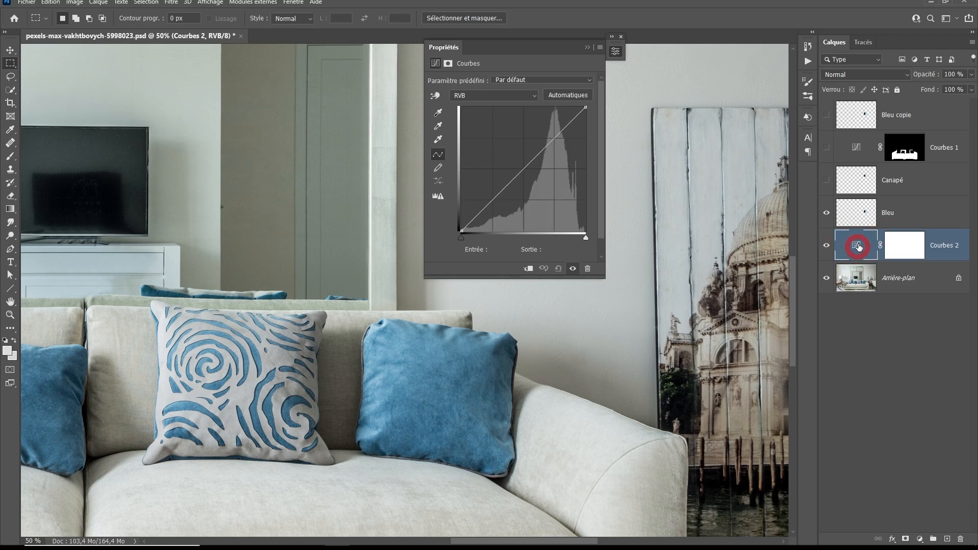
pyautogui.click(592, 109)
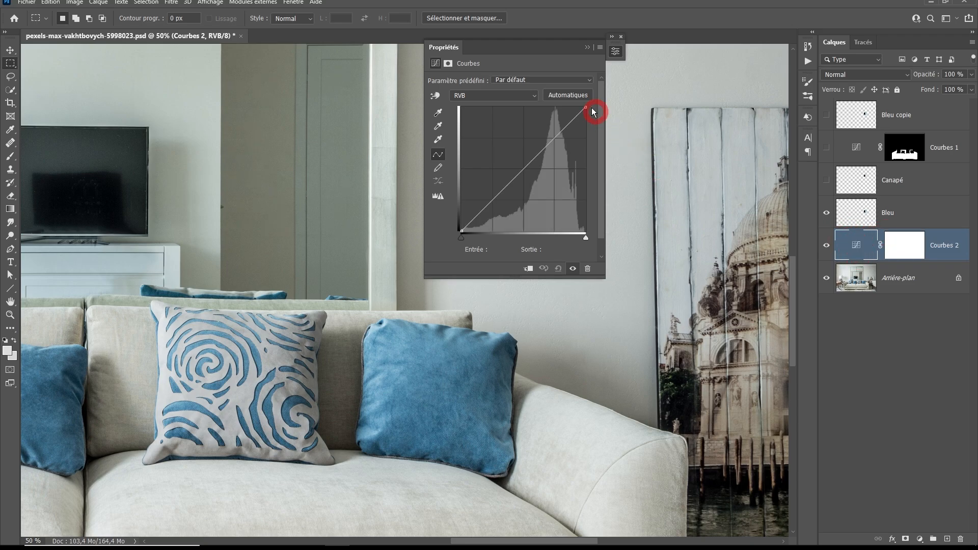
pyautogui.keyDown('alt'); pyautogui.click(568, 95); pyautogui.keyUp('alt')
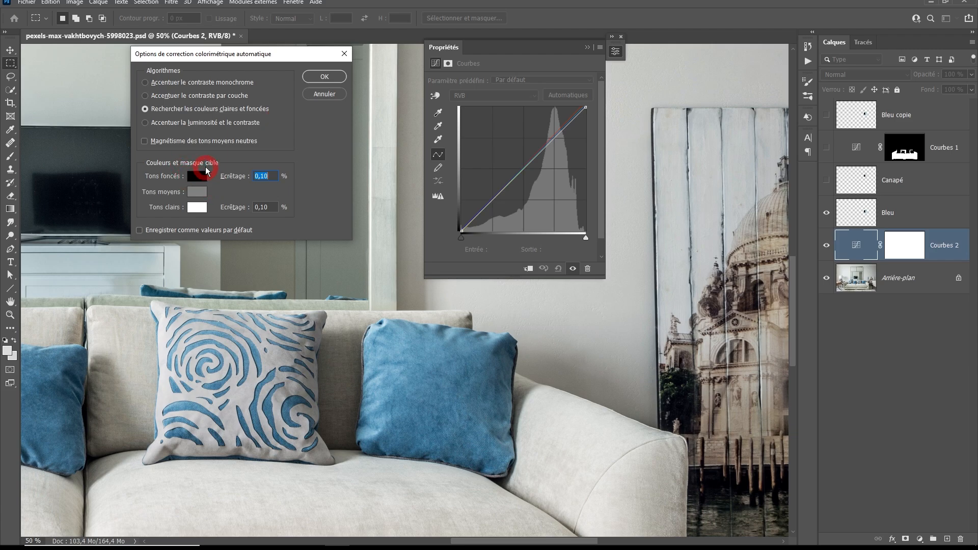
pyautogui.click(197, 181)
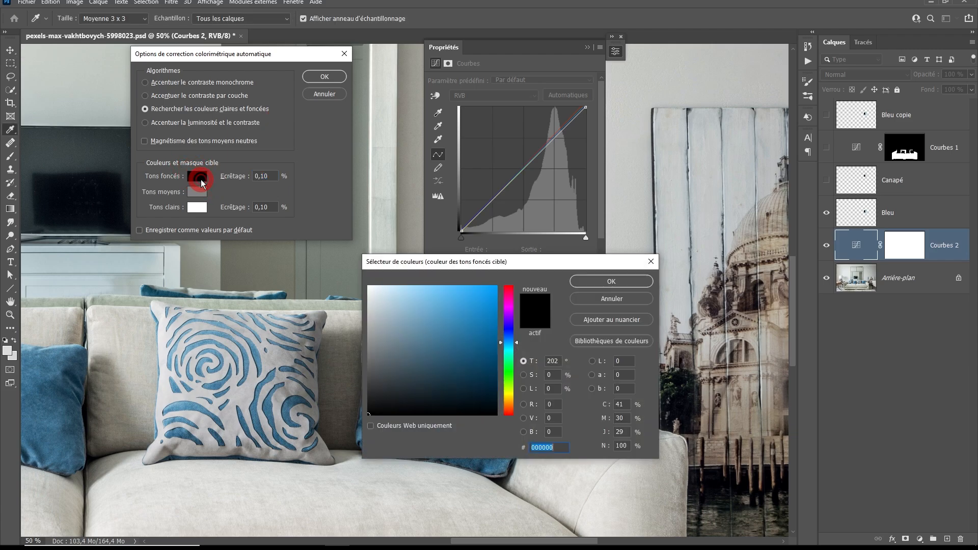
pyautogui.moveTo(436, 264); pyautogui.dragTo(581, 270)
pyautogui.moveTo(535, 39)
pyautogui.mouseDown()
pyautogui.moveTo(367, 159)
pyautogui.moveTo(306, 250)
pyautogui.mouseUp()
pyautogui.moveTo(475, 128); pyautogui.dragTo(468, 148)
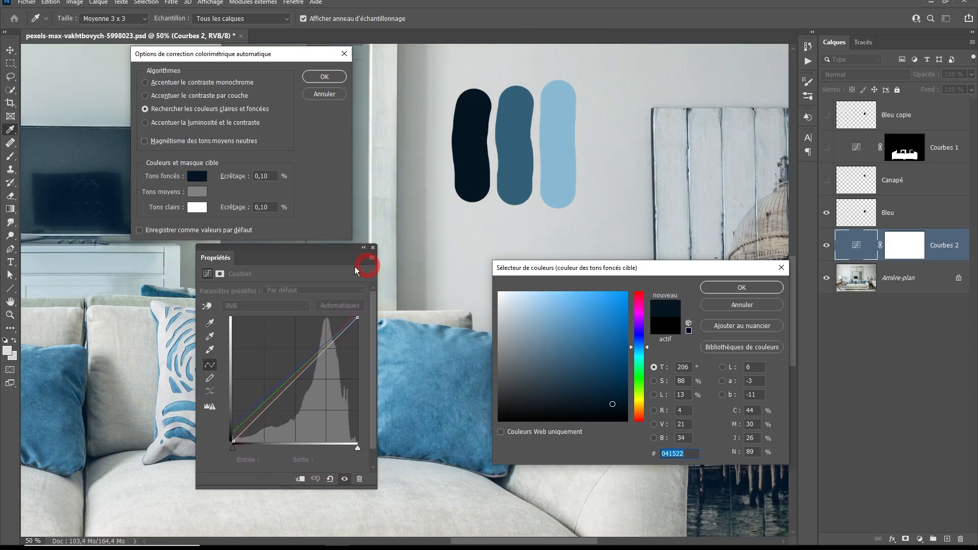
pyautogui.moveTo(323, 256); pyautogui.dragTo(226, 300)
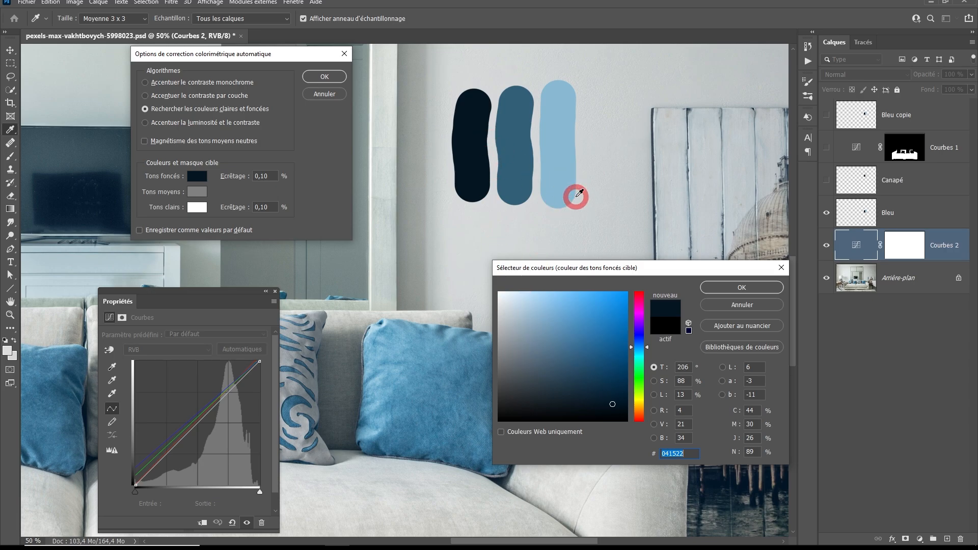
pyautogui.click(755, 293)
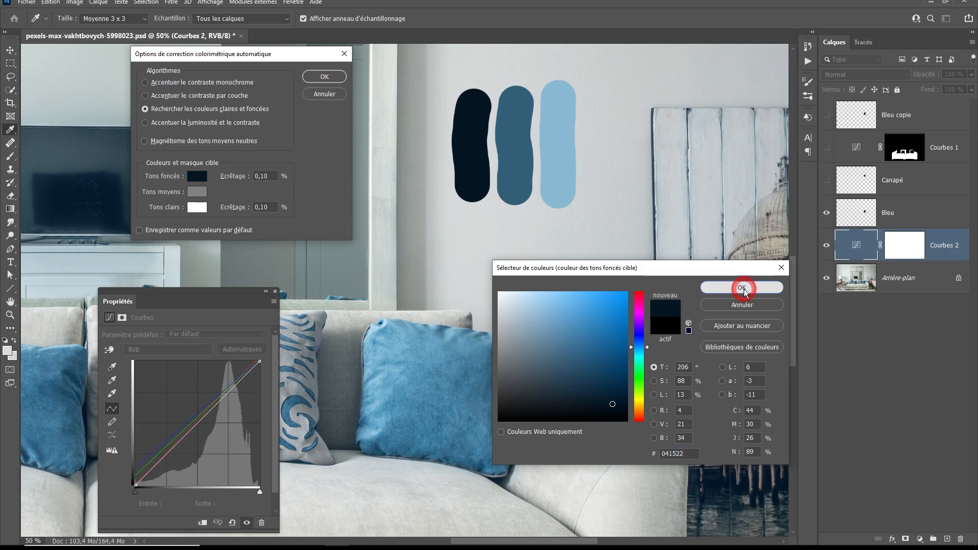
# Set the midtones target colour to 325f78, sampled from the medium blue swatch
pyautogui.click(191, 195)
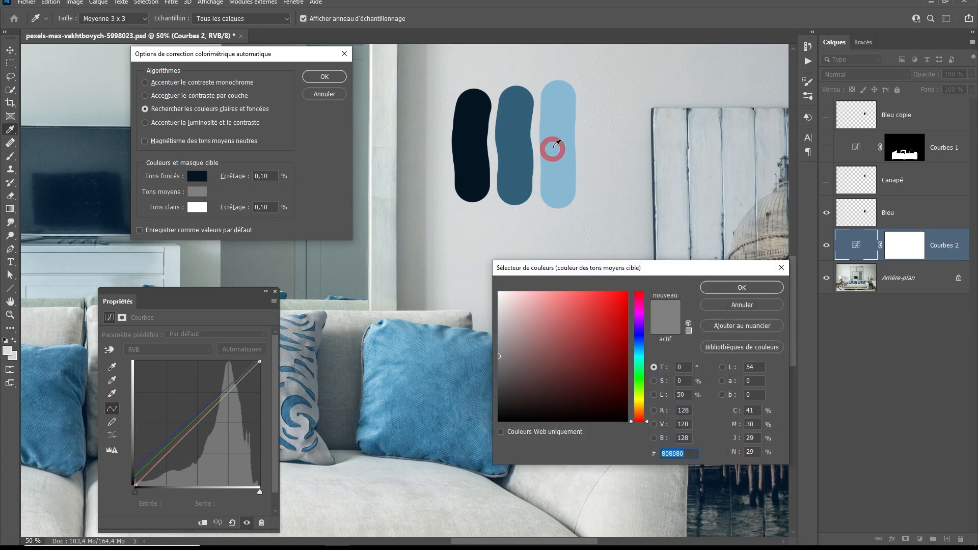
pyautogui.click(516, 137)
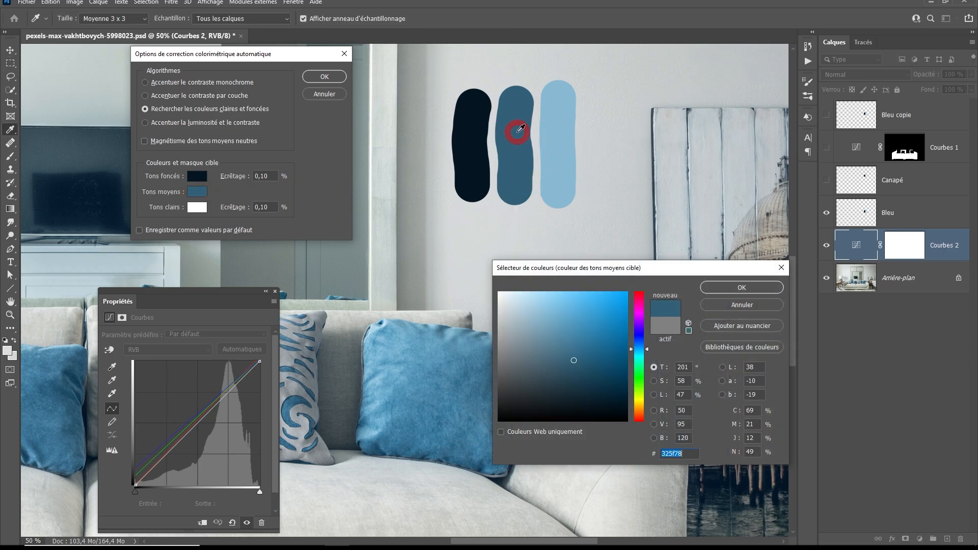
pyautogui.click(733, 292)
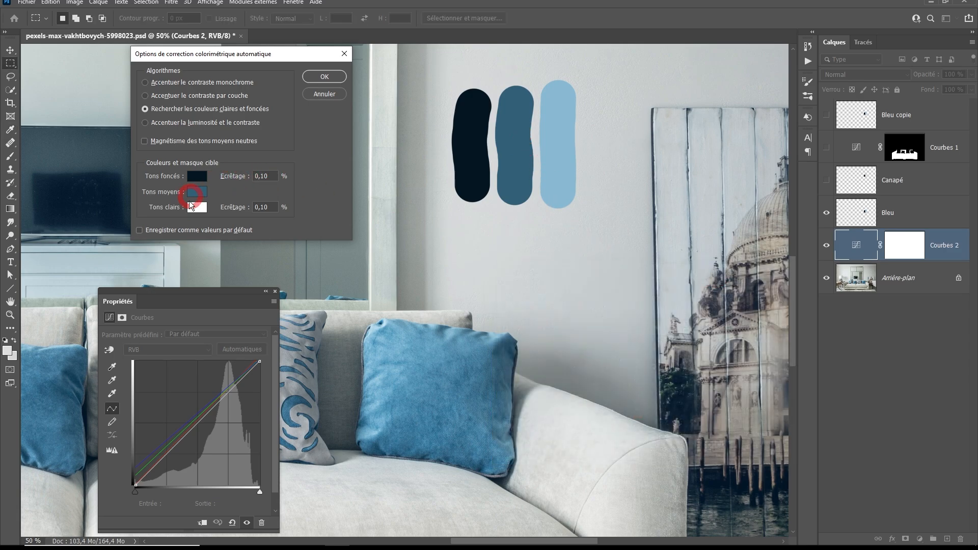
# Set the highlights target colour to 89b9d2 from the light blue swatch, then accept the correction and save the target colours as defaults
pyautogui.click(196, 208)
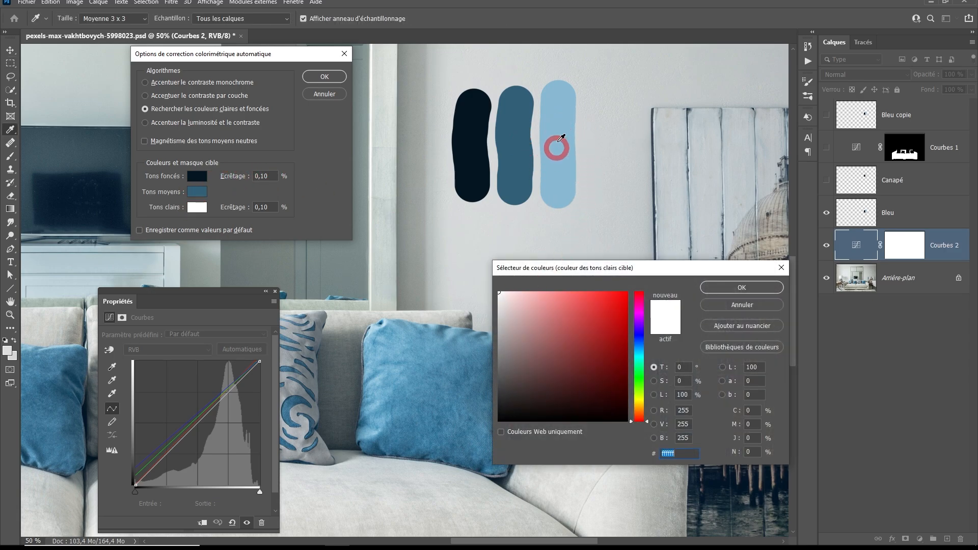
pyautogui.click(564, 160)
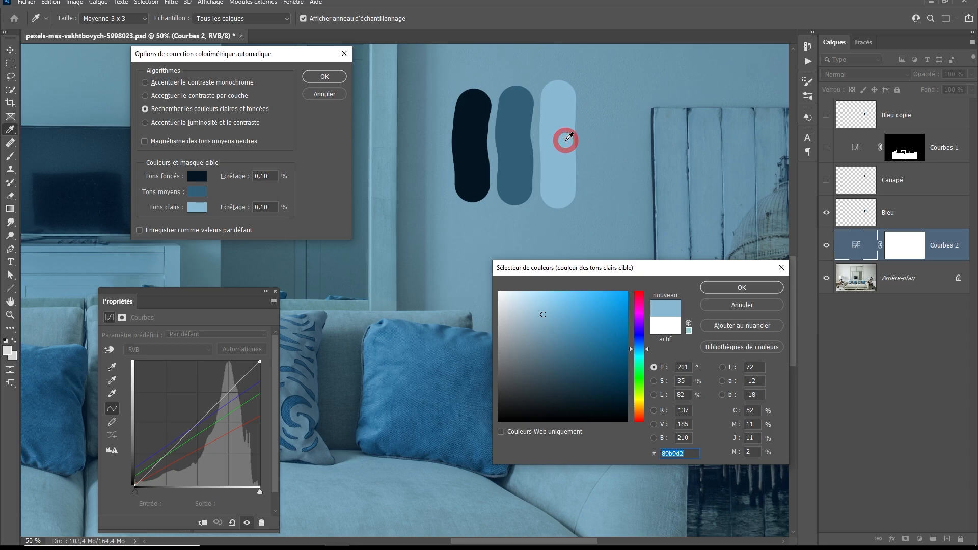
pyautogui.click(752, 288)
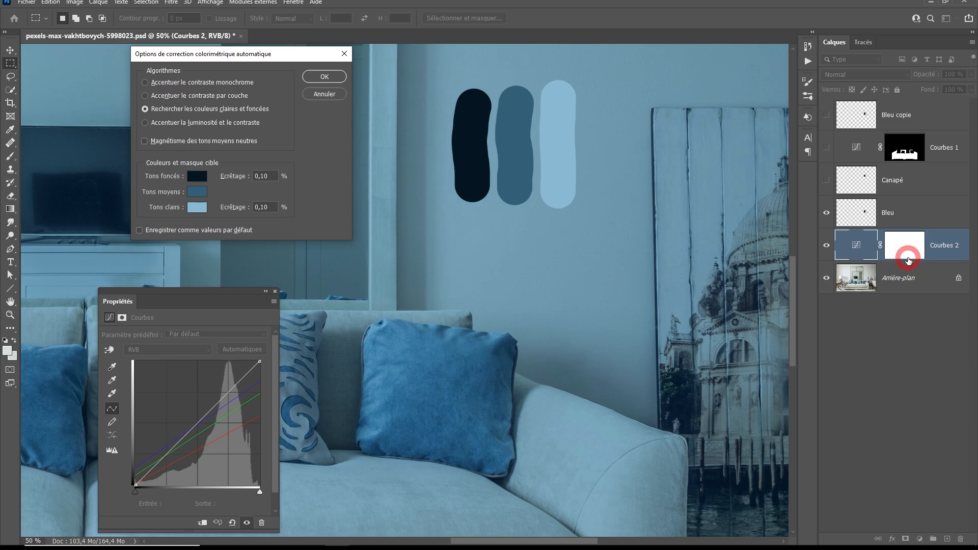
pyautogui.click(324, 78)
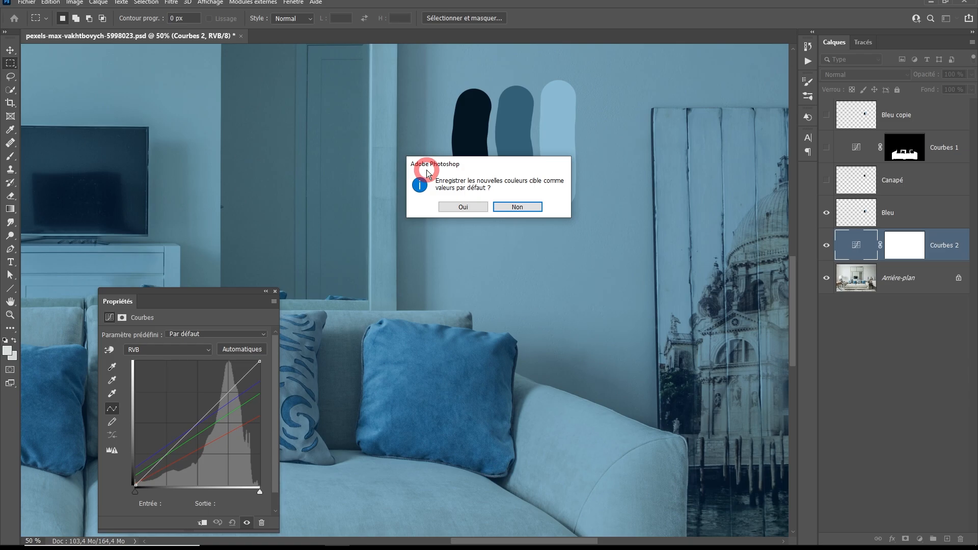
pyautogui.click(462, 209)
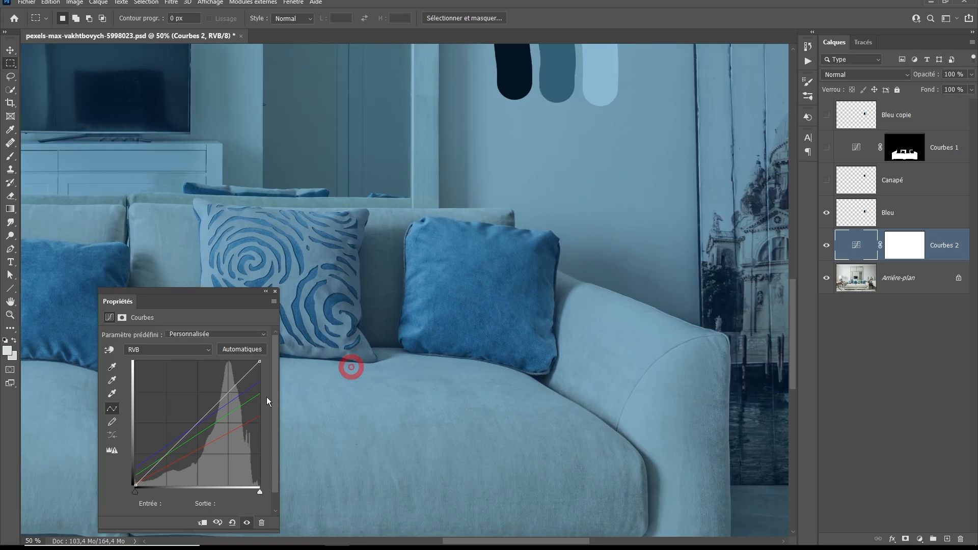
pyautogui.moveTo(229, 427); pyautogui.dragTo(191, 458)
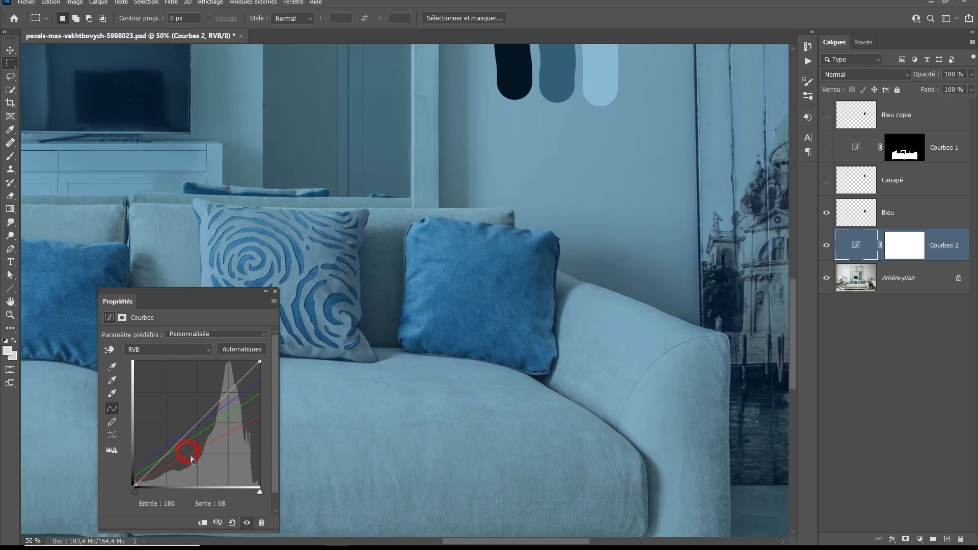
pyautogui.moveTo(239, 408)
pyautogui.mouseDown()
pyautogui.moveTo(234, 389)
pyautogui.moveTo(246, 386)
pyautogui.moveTo(226, 414)
pyautogui.mouseUp()
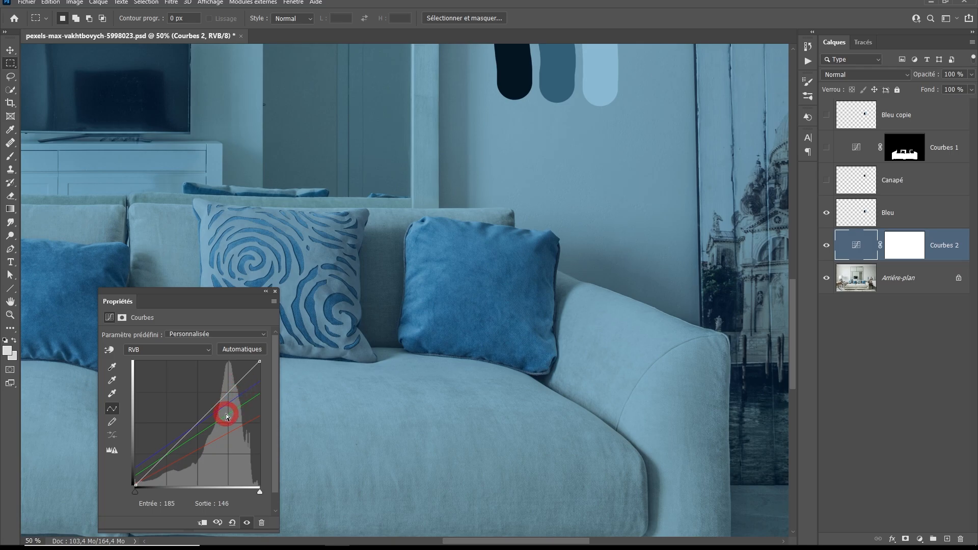
pyautogui.moveTo(173, 443); pyautogui.dragTo(937, 266)
# Copy the sofa mask from Courbes 1 onto Courbes 2, replacing its existing mask
pyautogui.click(905, 153)
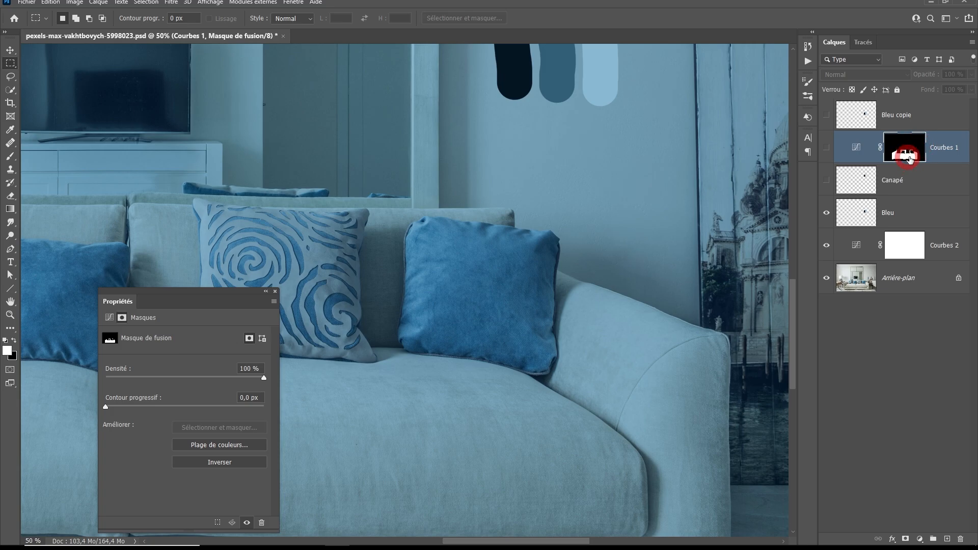
pyautogui.moveTo(912, 150); pyautogui.dragTo(906, 173)
pyautogui.moveTo(903, 234); pyautogui.dragTo(906, 250)
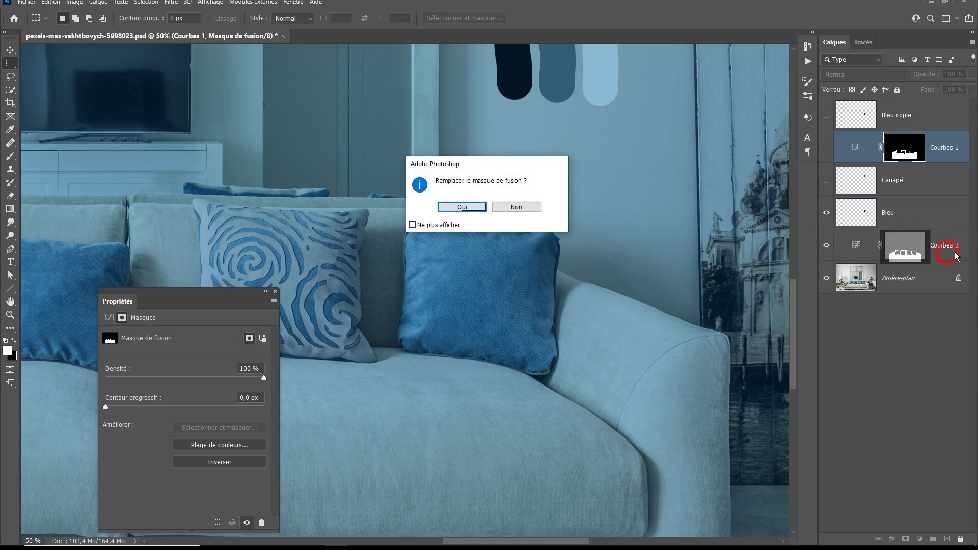
pyautogui.click(463, 207)
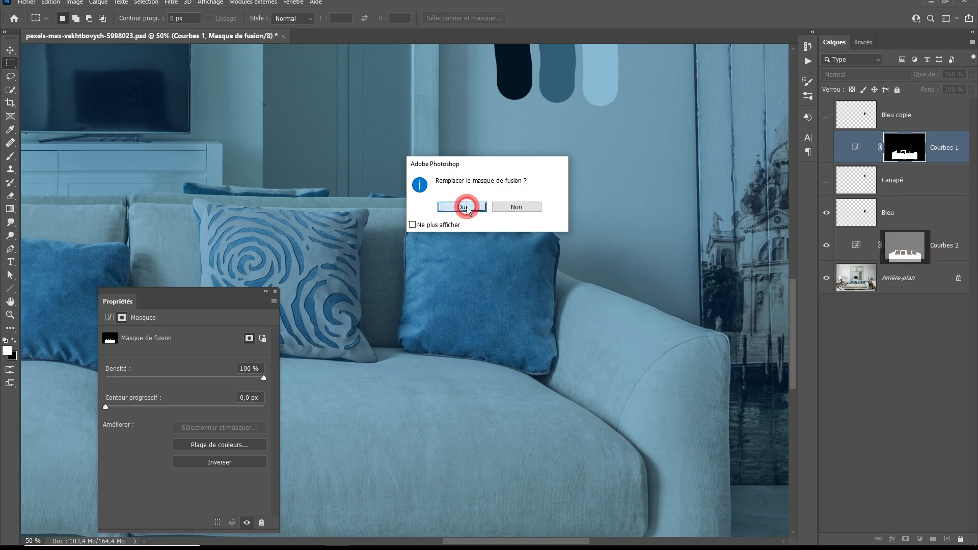
# Compare the two sofa recolourings by showing Courbes 1 and Courbes 2 separately, leaving only Courbes 2 visible of the two
pyautogui.moveTo(542, 384); pyautogui.dragTo(548, 248)
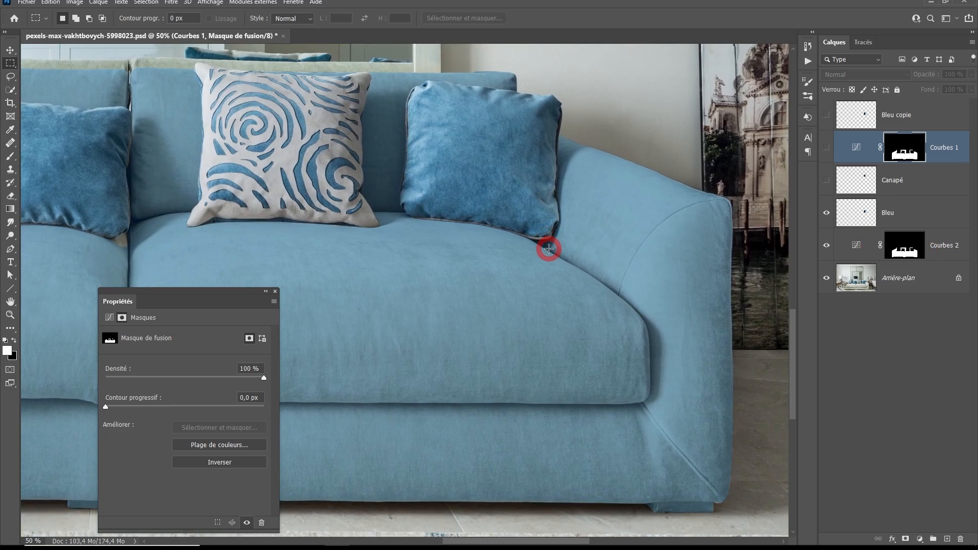
pyautogui.click(826, 147)
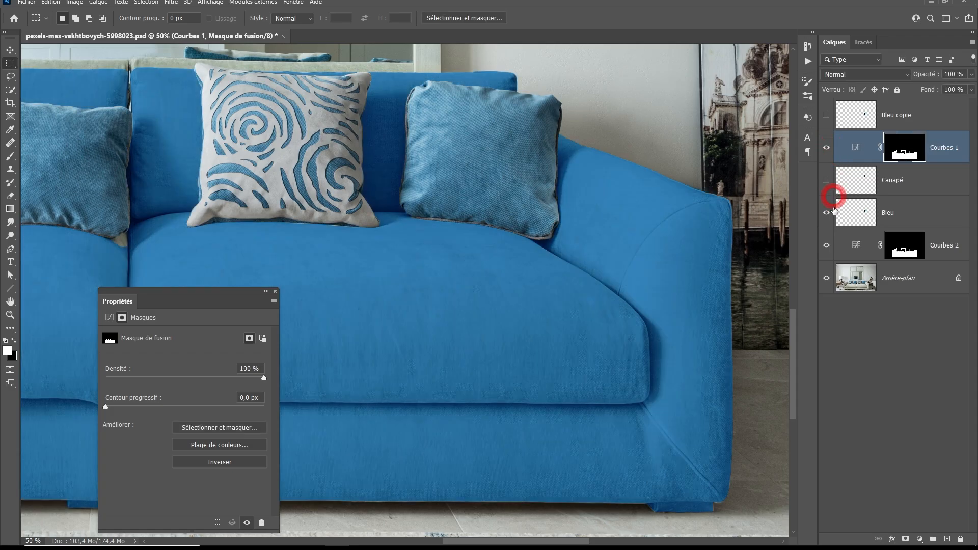
pyautogui.click(826, 246)
pyautogui.moveTo(708, 245); pyautogui.dragTo(709, 264)
pyautogui.click(807, 156)
pyautogui.click(826, 147)
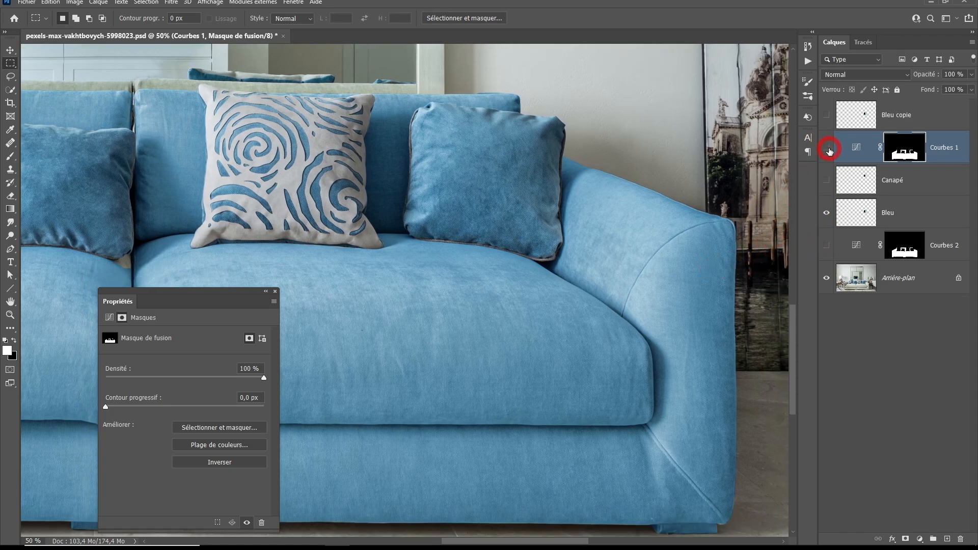
pyautogui.click(825, 246)
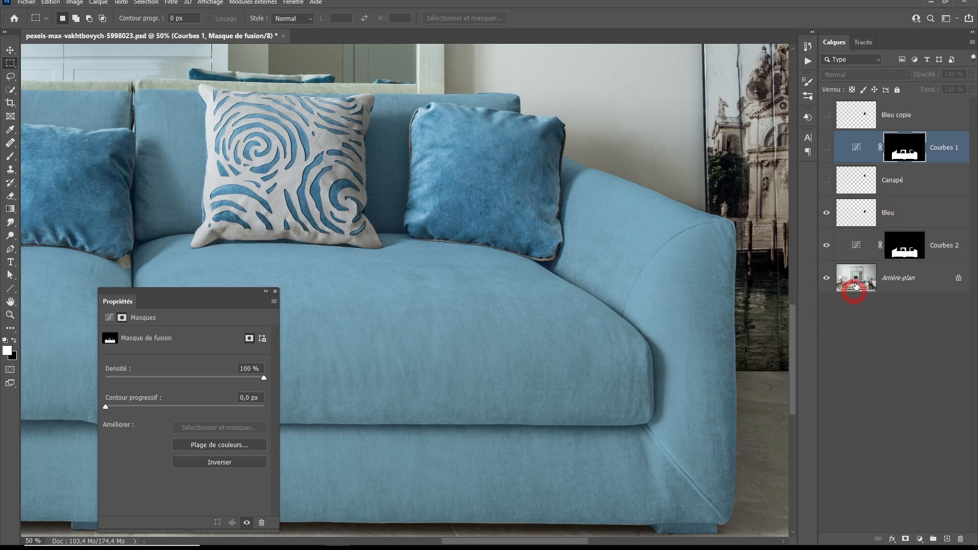
# Set the black point of Courbes 2 by sampling the dark shadow under the lower right corner of the plain blue cushion
pyautogui.click(856, 249)
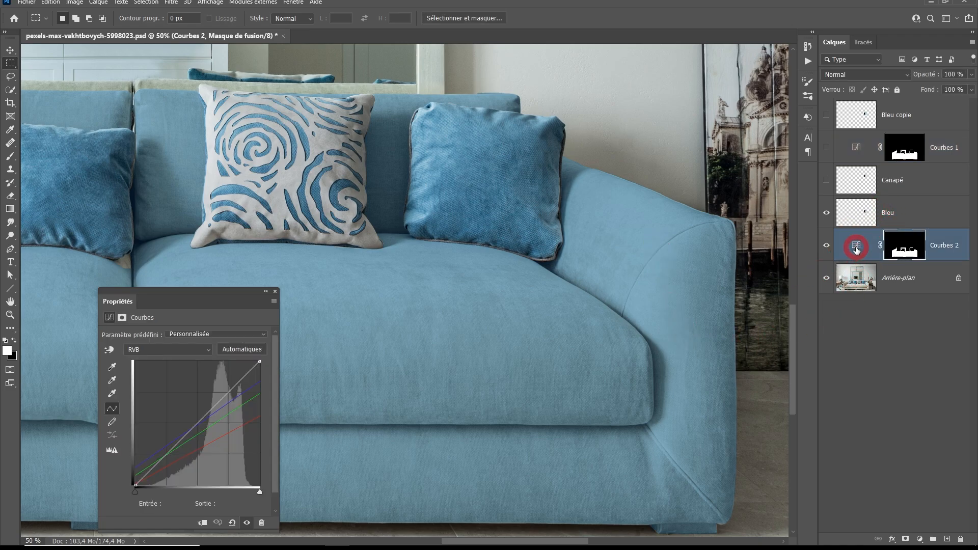
pyautogui.moveTo(228, 299); pyautogui.dragTo(790, 114)
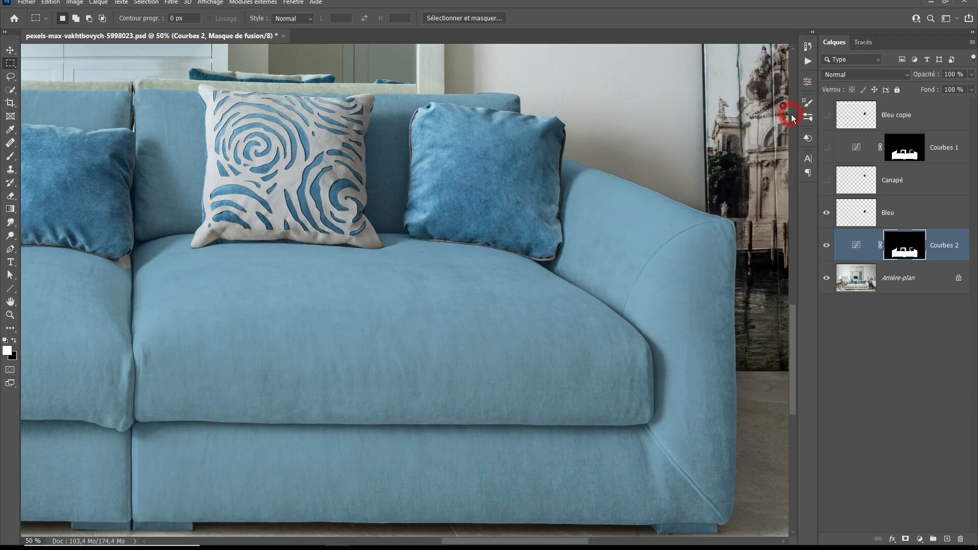
pyautogui.click(819, 170)
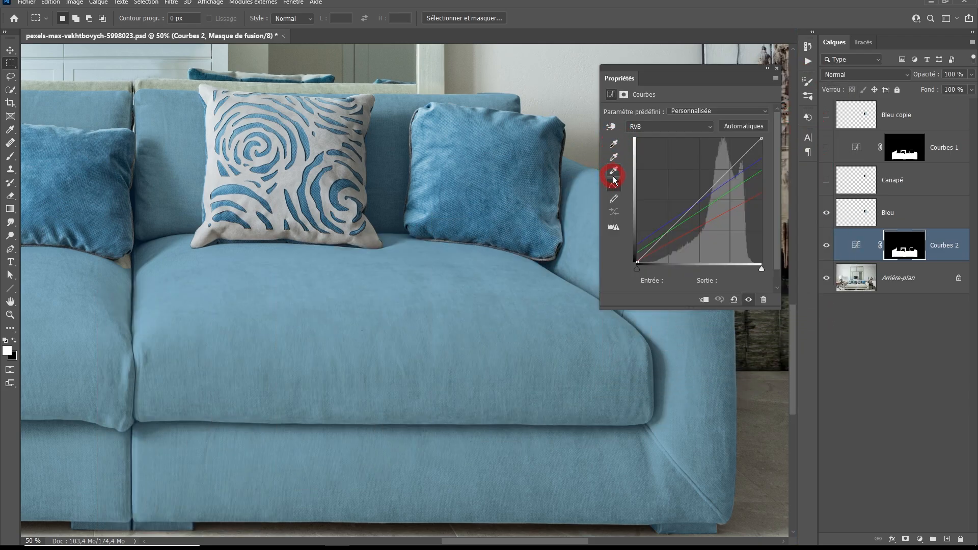
pyautogui.click(614, 144)
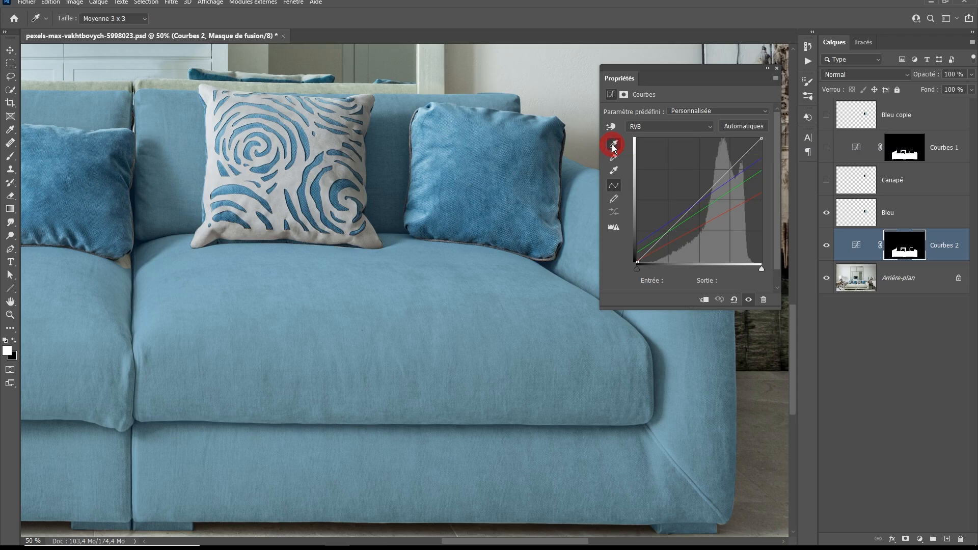
pyautogui.click(554, 262)
pyautogui.click(555, 263)
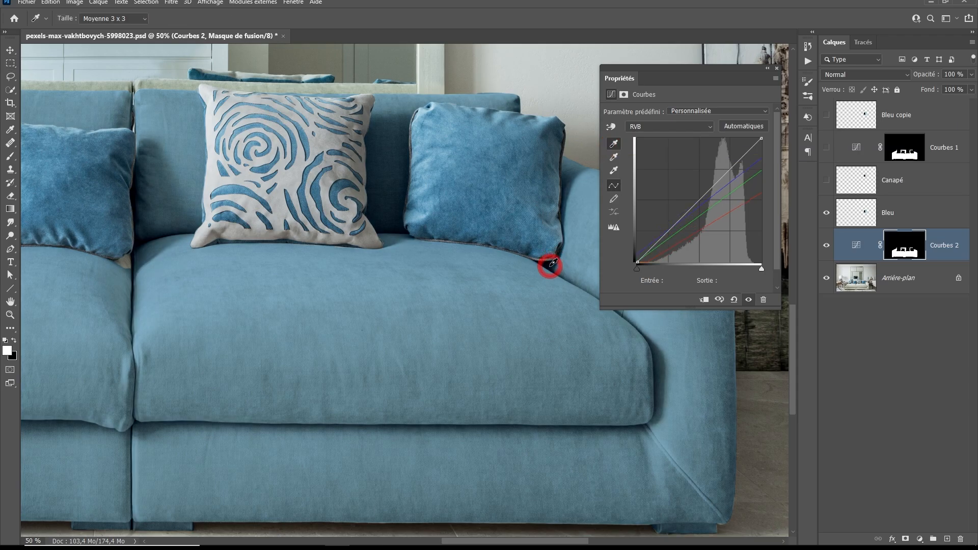
pyautogui.click(552, 264)
pyautogui.click(555, 265)
pyautogui.click(558, 264)
pyautogui.click(555, 265)
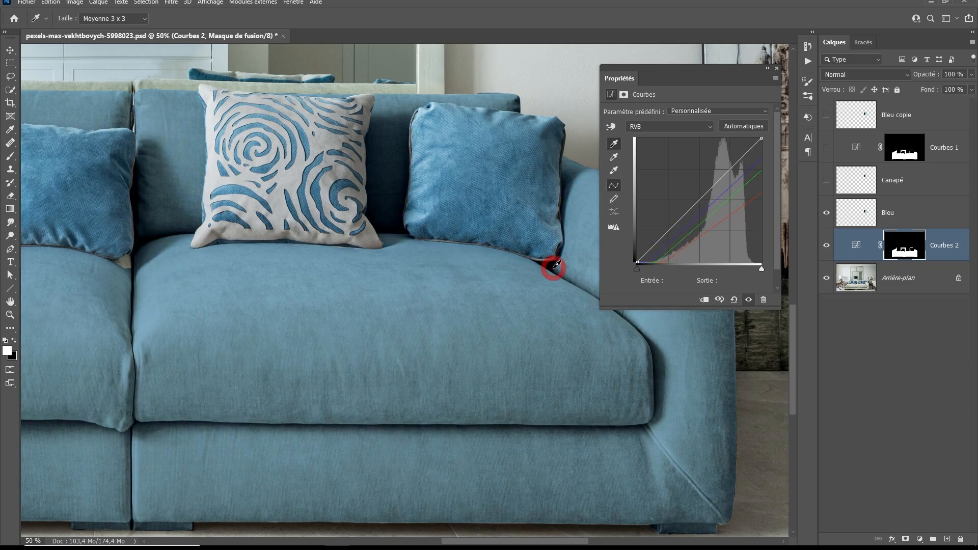
pyautogui.click(559, 264)
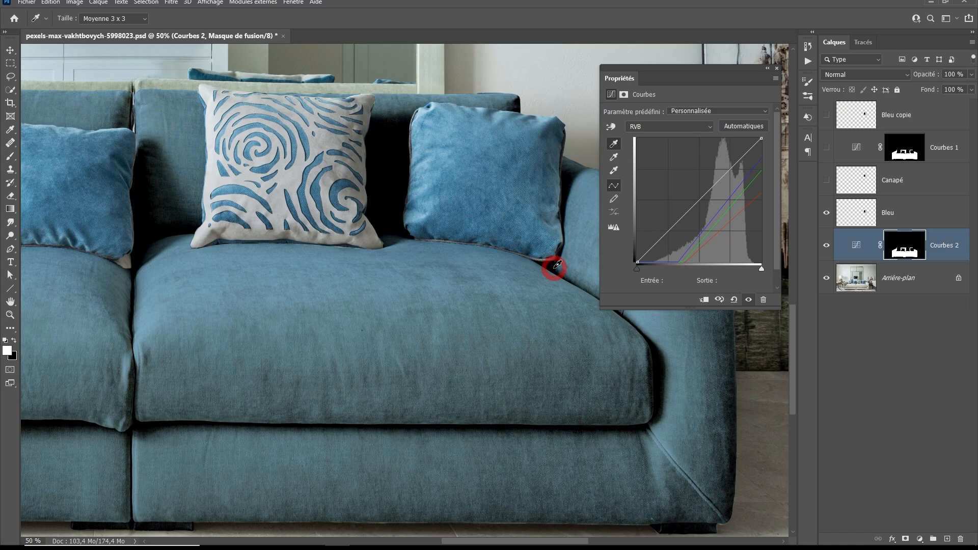
pyautogui.click(557, 264)
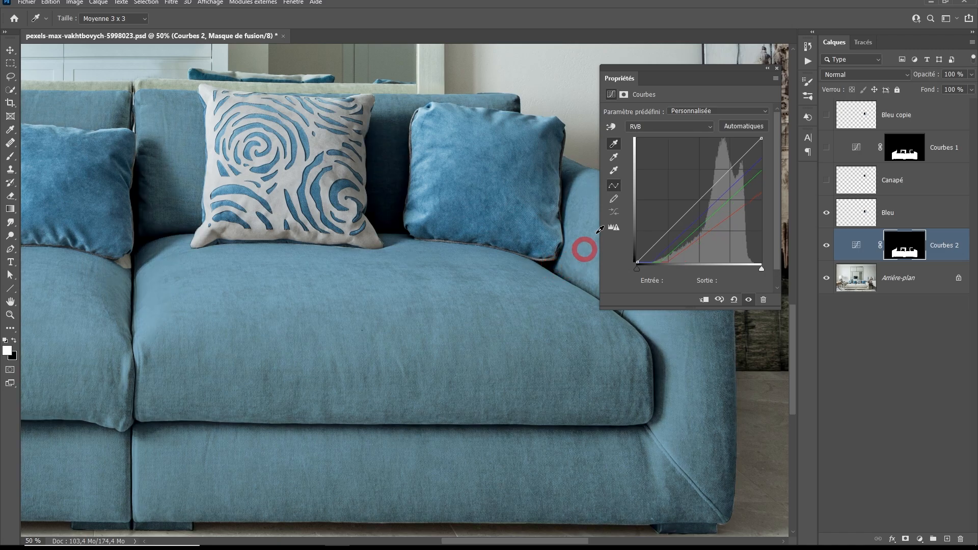
# Set the midtones of Courbes 2 with the gray-point eyedropper by sampling a mid-tone area of the sofa near its armrest
pyautogui.click(614, 157)
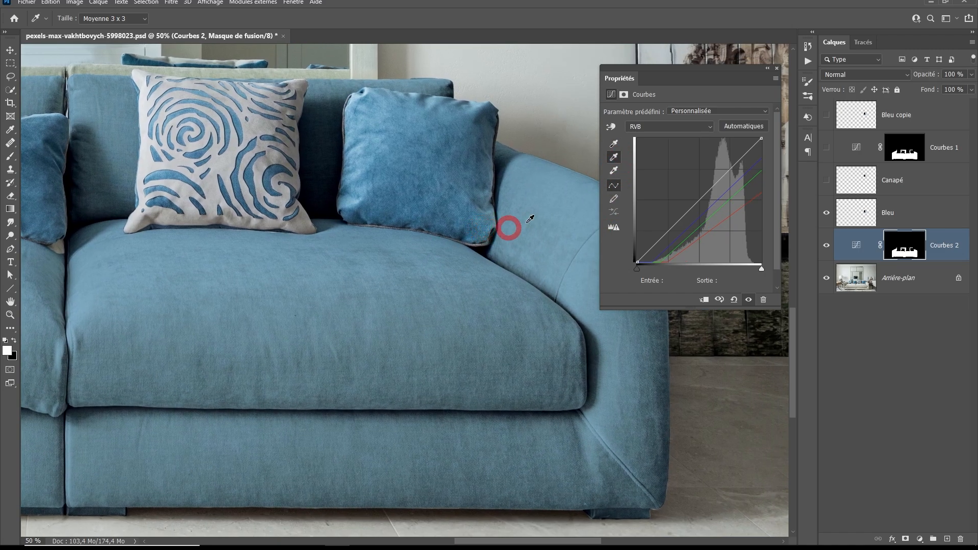
pyautogui.moveTo(604, 280); pyautogui.dragTo(517, 311)
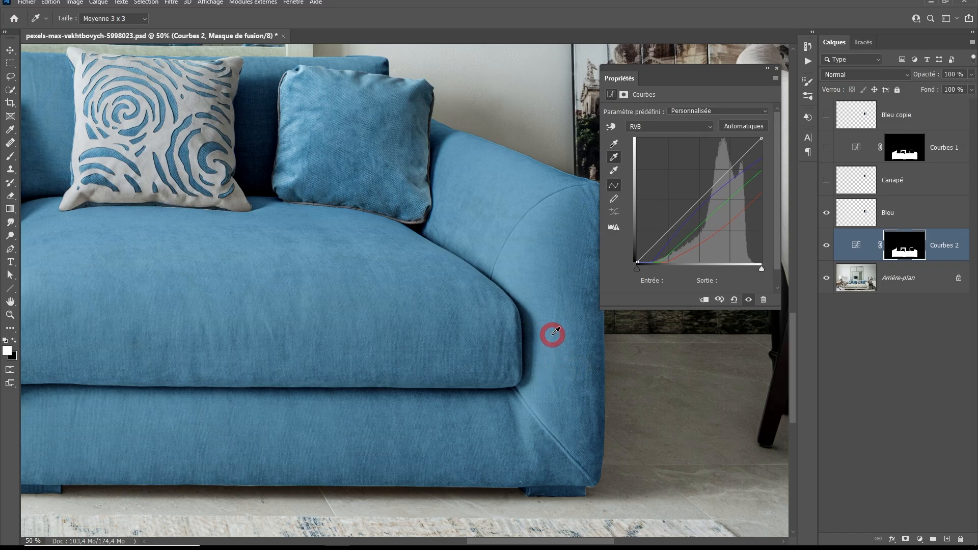
# Compare the two sofa recolourings by viewing Courbes 2 and switching to Courbes 1, leaving only Courbes 1 visible of the two
pyautogui.keyDown('alt'); pyautogui.click(413, 420); pyautogui.keyUp('alt')
pyautogui.keyDown('alt'); pyautogui.click(414, 420); pyautogui.keyUp('alt')
pyautogui.moveTo(414, 420); pyautogui.dragTo(517, 387)
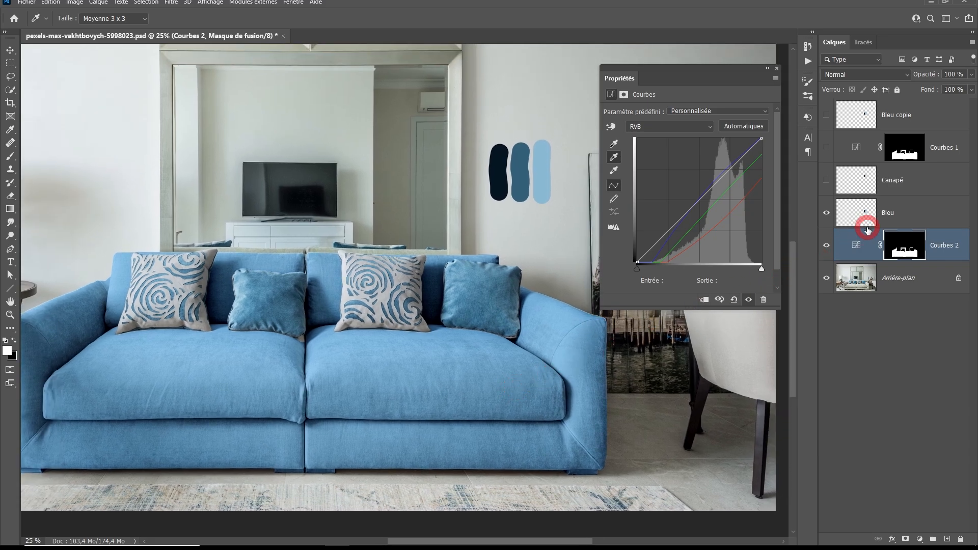
pyautogui.click(826, 147)
pyautogui.click(826, 246)
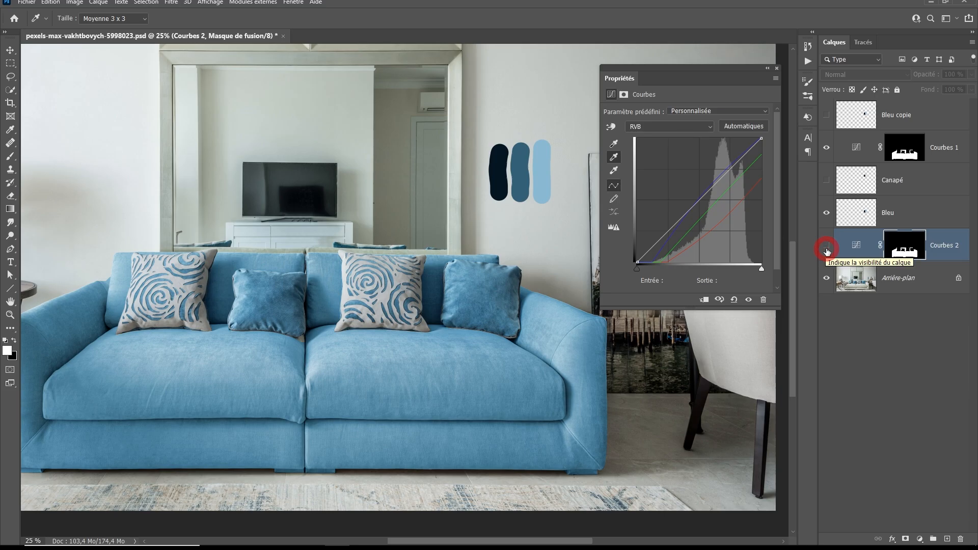
# Darken the sofa on Courbes 1 by lowering the RGB curve in the midtones and adding a shadow point at input 49, output 30
pyautogui.scroll(2, 586, 365)
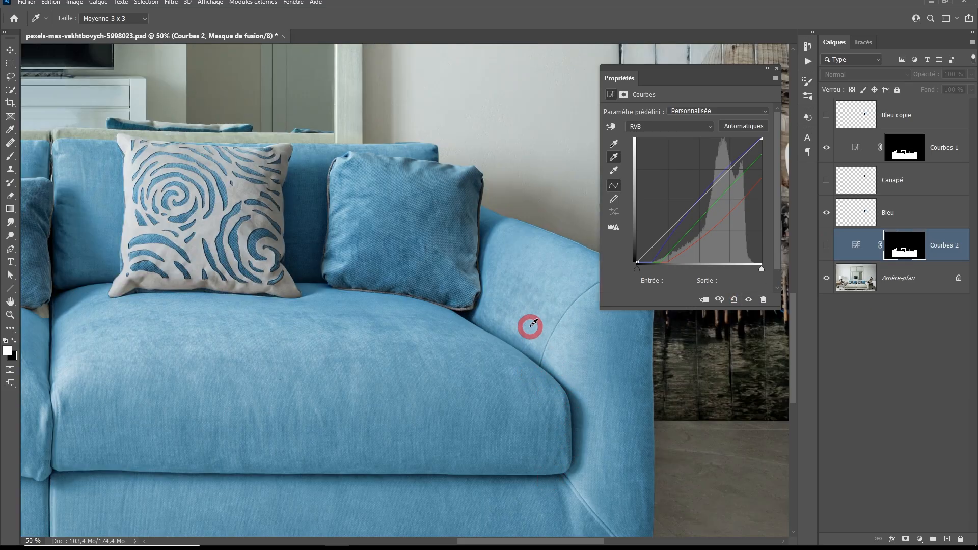
pyautogui.moveTo(540, 369); pyautogui.dragTo(514, 362)
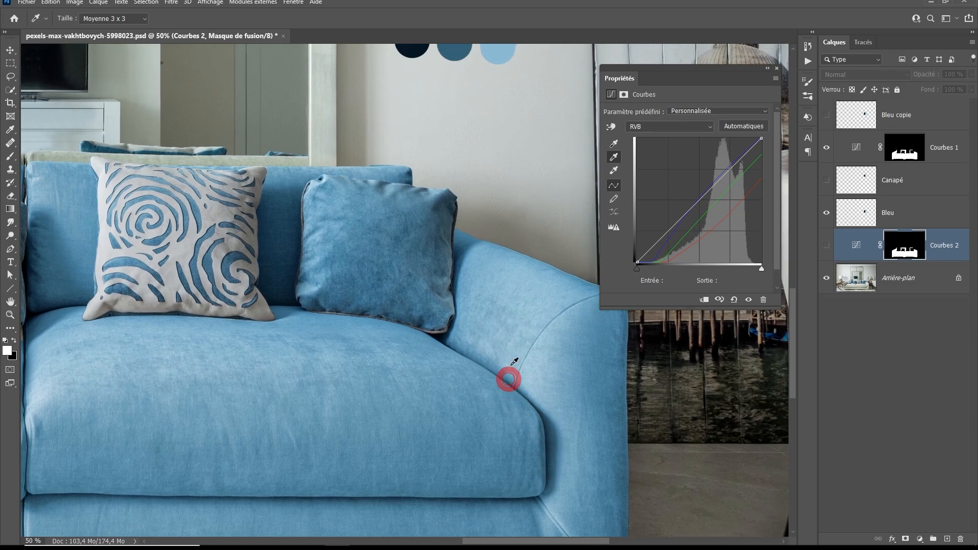
pyautogui.click(500, 280)
pyautogui.moveTo(685, 215); pyautogui.dragTo(696, 198)
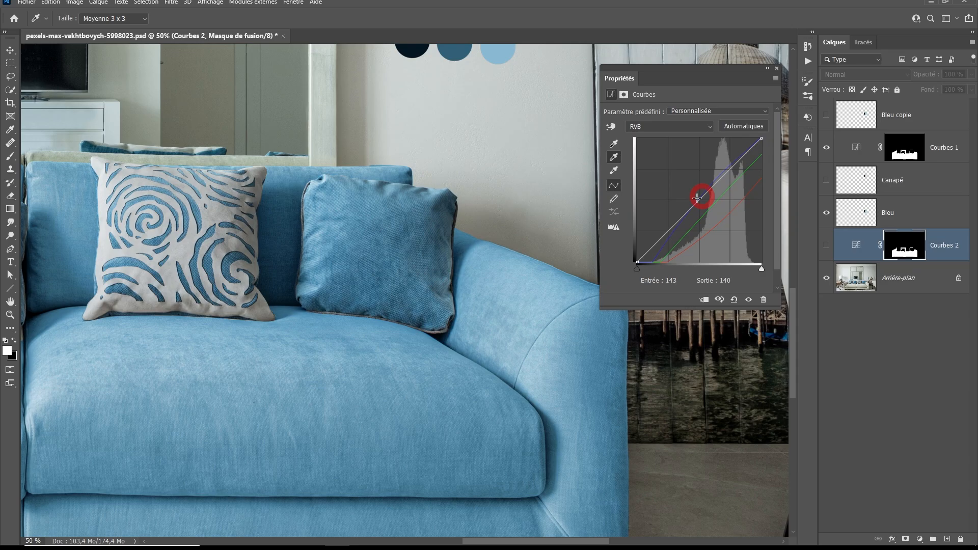
pyautogui.click(851, 152)
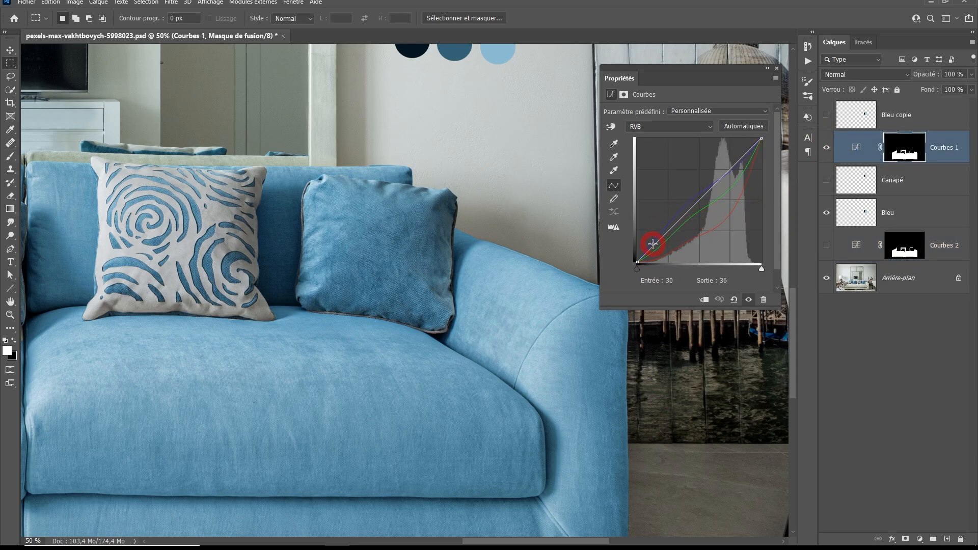
pyautogui.moveTo(653, 244); pyautogui.dragTo(695, 217)
pyautogui.moveTo(660, 253); pyautogui.dragTo(661, 247)
# Compare the Courbes 1 recolouring with the original sofa and with Courbes 2, leaving only Courbes 2 visible of the two
pyautogui.hotkey('ctrl', '-')
pyautogui.hotkey('ctrl', '-')
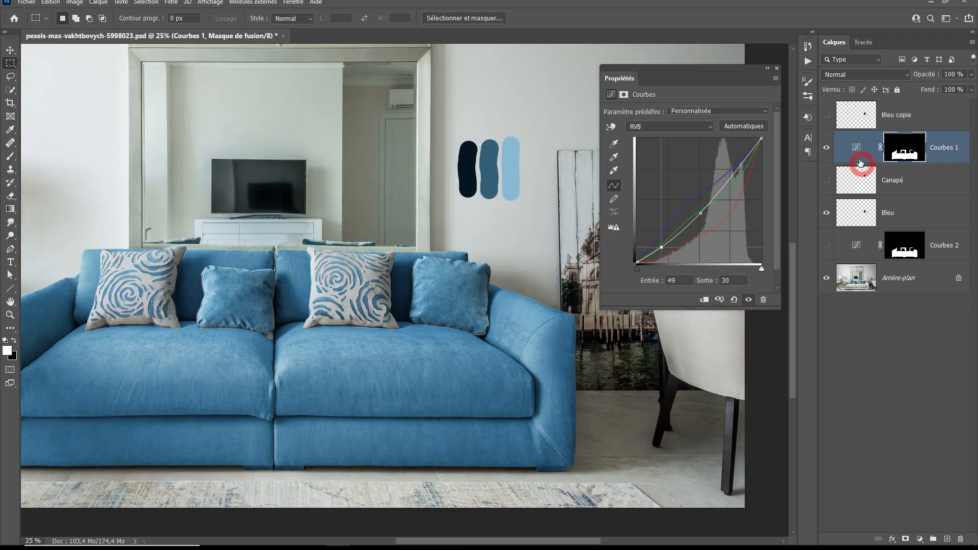
pyautogui.click(826, 147)
pyautogui.click(826, 147)
pyautogui.click(827, 147)
pyautogui.click(827, 147)
pyautogui.click(826, 147)
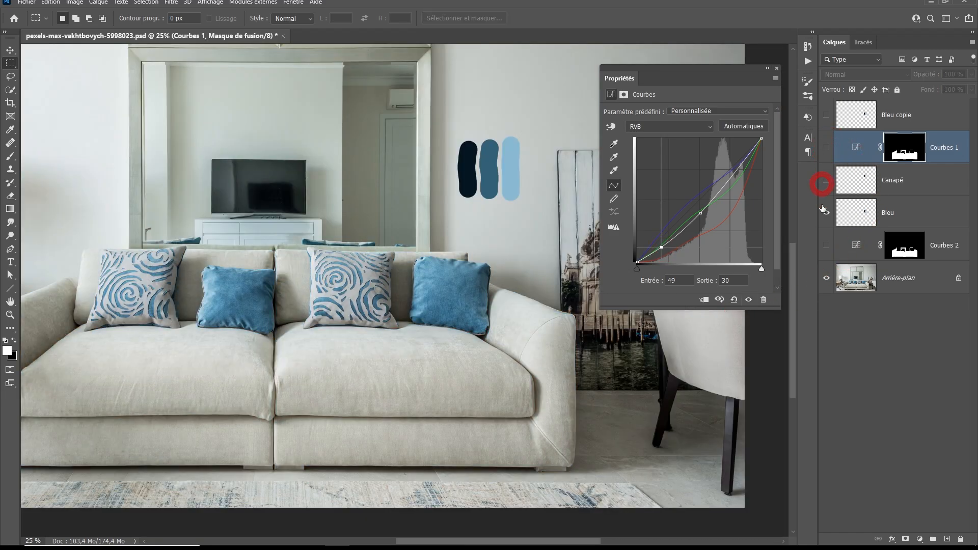
pyautogui.click(826, 245)
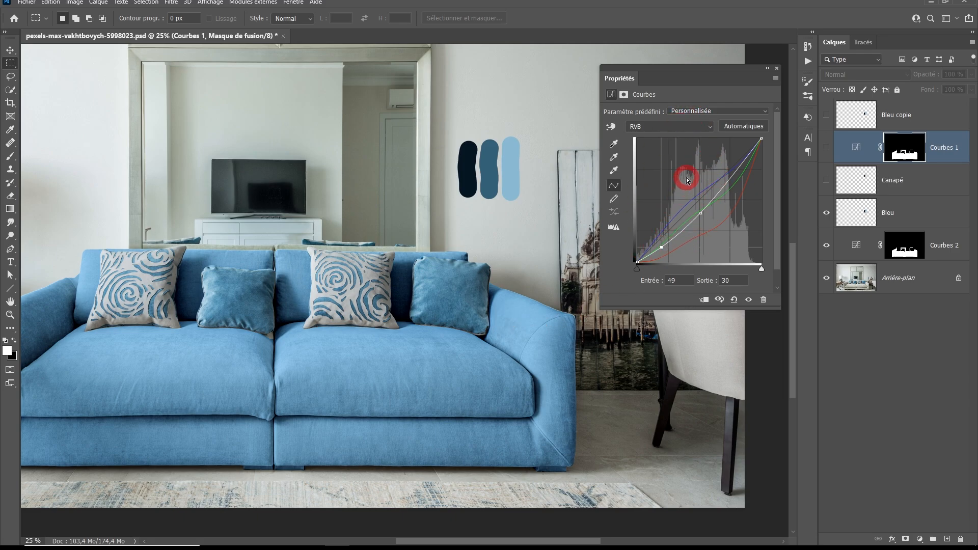
# Open the image pexels-max-vakhtbovych-6588592.jpg
pyautogui.click(26, 2)
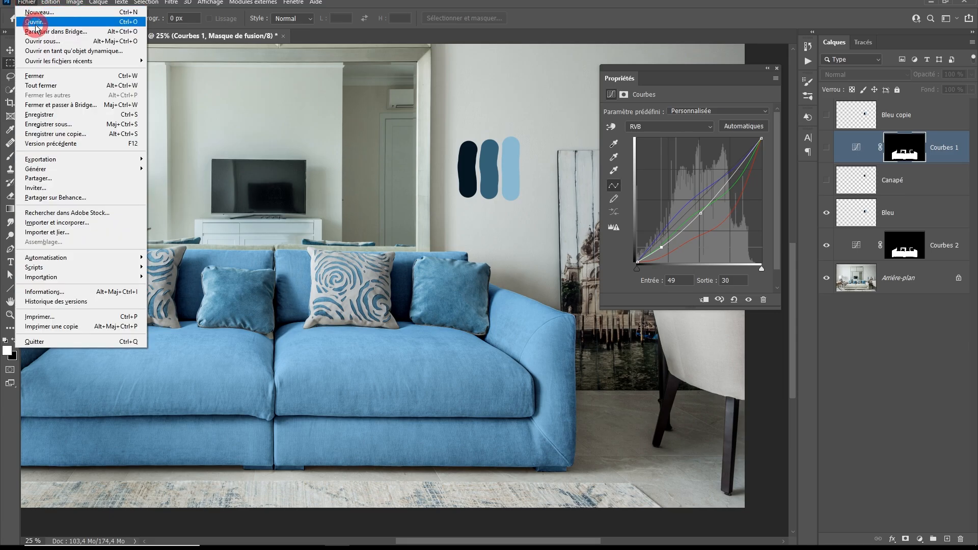
pyautogui.click(36, 21)
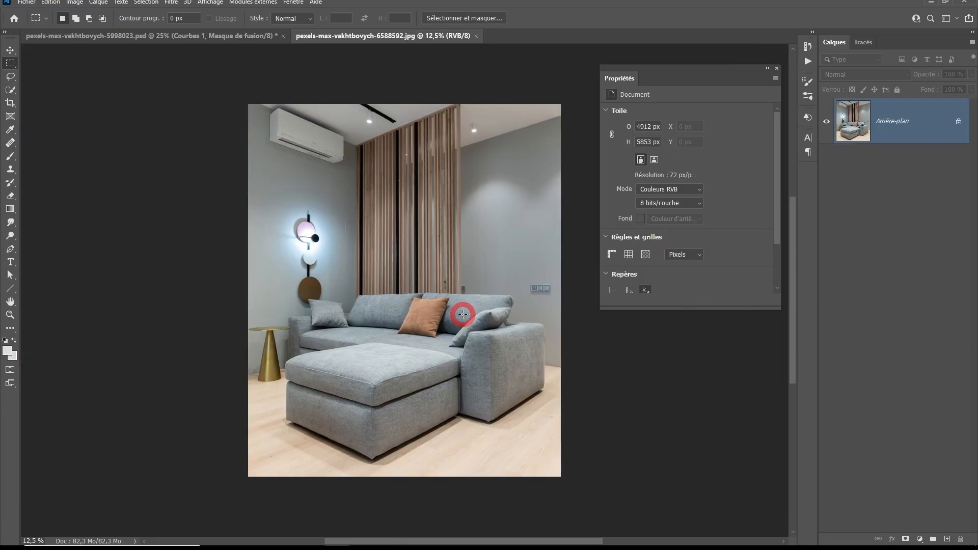
pyautogui.scroll(3, 458, 309)
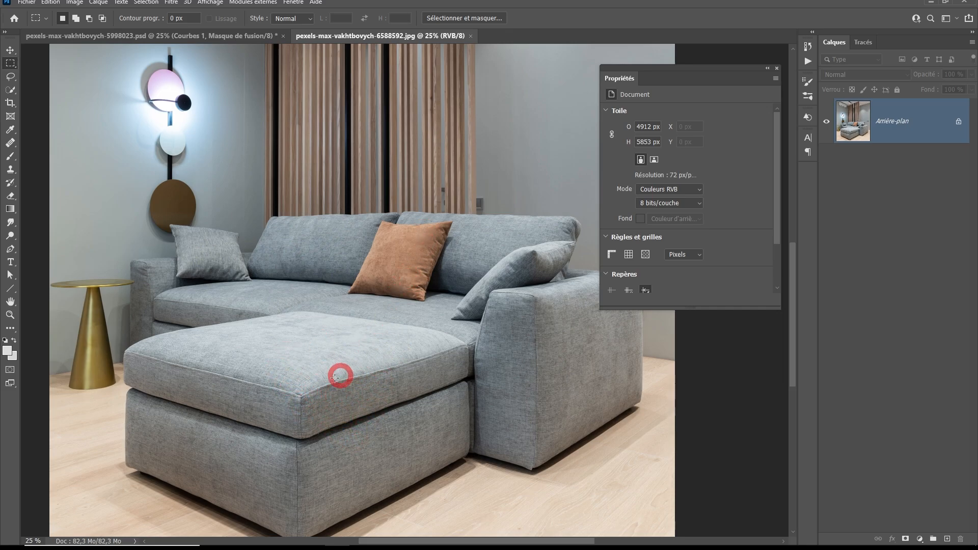
# Select the ottoman's top cushion and base with the Quick Selection tool, removing the excess beside its left edge and near the sofa armrest
pyautogui.click(11, 90)
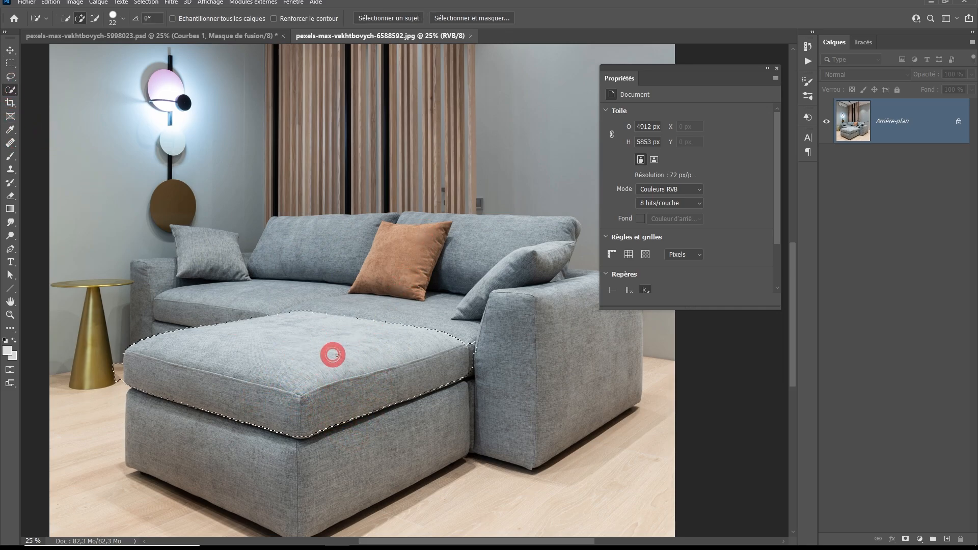
pyautogui.moveTo(332, 354)
pyautogui.mouseDown()
pyautogui.moveTo(374, 361)
pyautogui.moveTo(353, 438)
pyautogui.moveTo(322, 482)
pyautogui.mouseUp()
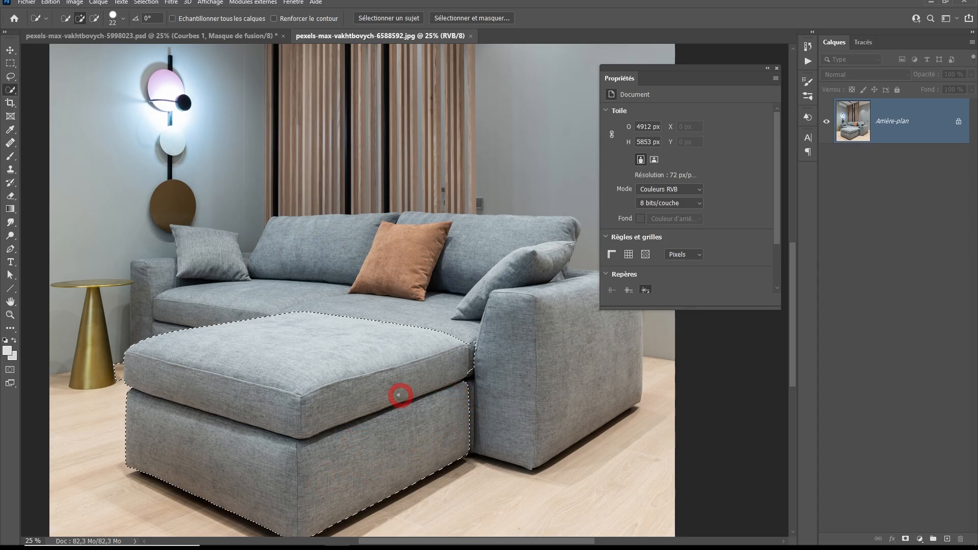
pyautogui.keyDown('ctrl'); pyautogui.keyDown('space'); pyautogui.click(113, 367); pyautogui.keyUp('space'); pyautogui.keyUp('ctrl')
pyautogui.keyDown('ctrl'); pyautogui.keyDown('space'); pyautogui.click(113, 367); pyautogui.keyUp('space'); pyautogui.keyUp('ctrl')
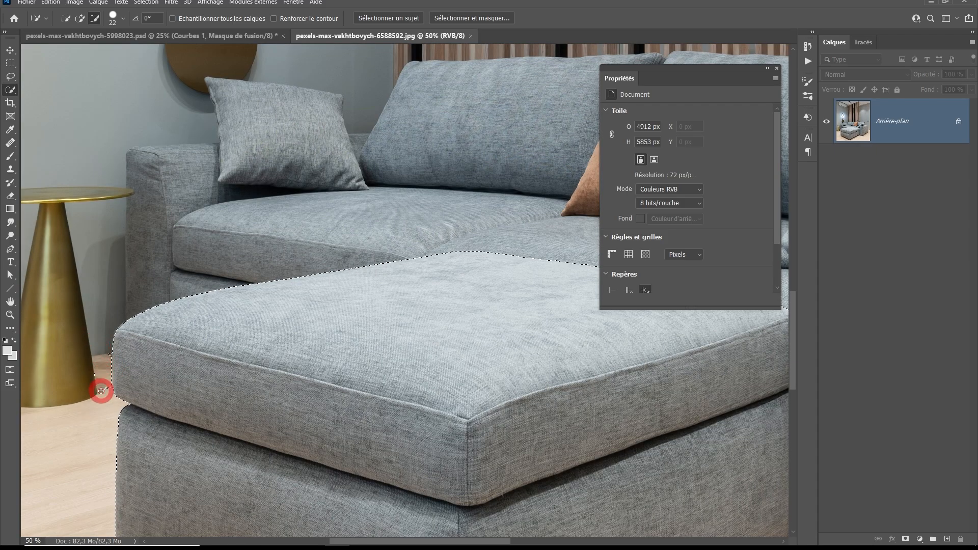
pyautogui.hscroll(5, 192, 353)
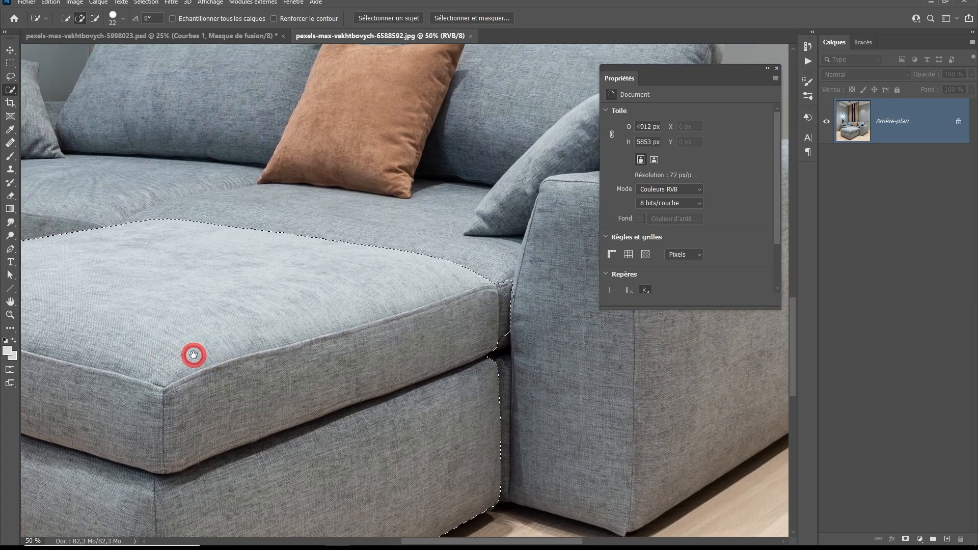
pyautogui.keyDown('alt'); pyautogui.keyDown('space'); pyautogui.click(461, 347); pyautogui.keyUp('space'); pyautogui.keyUp('alt')
pyautogui.keyDown('alt'); pyautogui.keyDown('space'); pyautogui.click(454, 343); pyautogui.keyUp('space'); pyautogui.keyUp('alt')
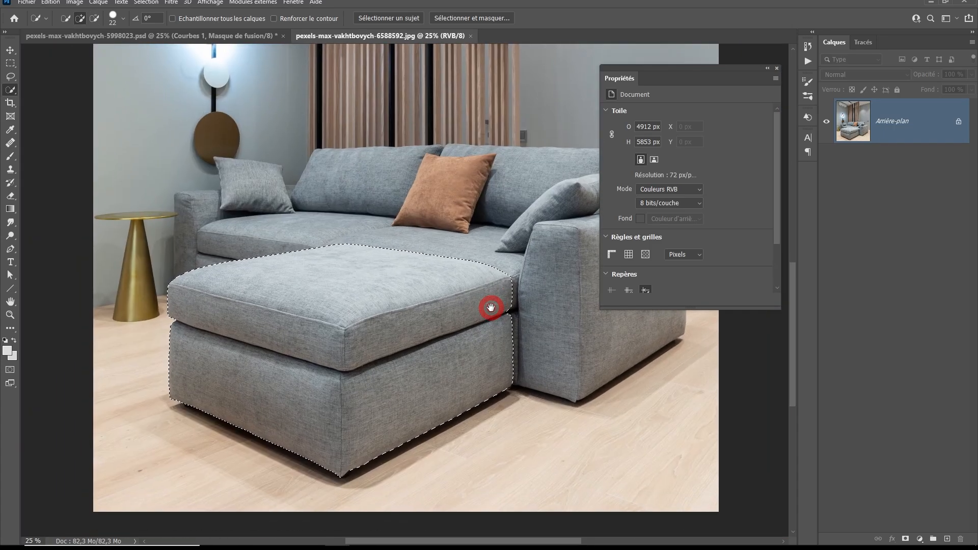
# Add a Courbes adjustment layer masked to the selected ottoman
pyautogui.click(919, 538)
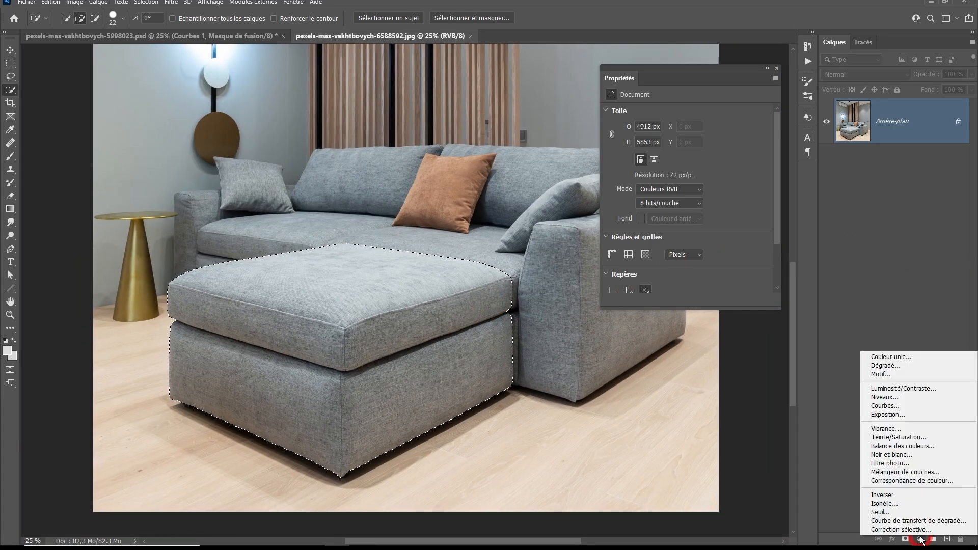
pyautogui.click(897, 398)
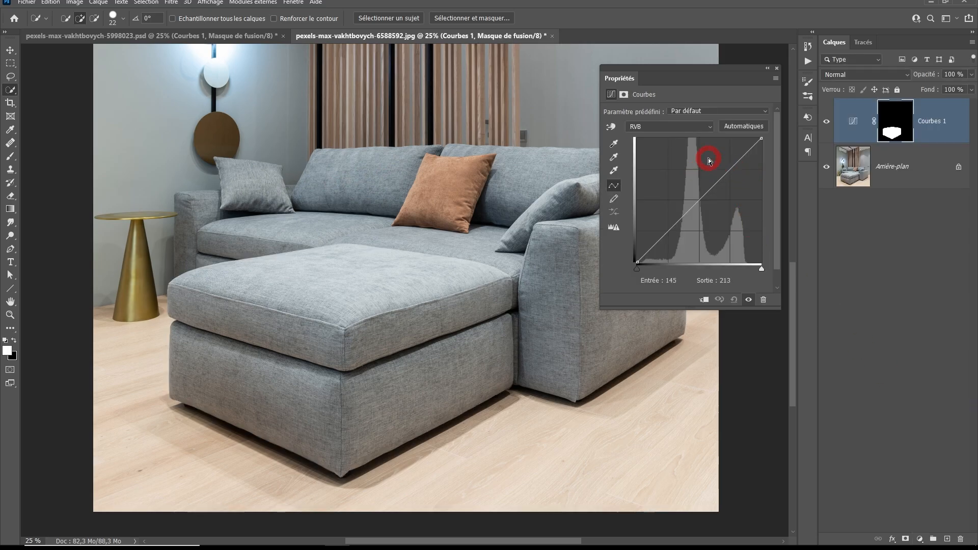
pyautogui.keyDown('ctrl'); pyautogui.keyDown('space'); pyautogui.click(473, 179); pyautogui.keyUp('space'); pyautogui.keyUp('ctrl')
pyautogui.keyDown('ctrl'); pyautogui.keyDown('space'); pyautogui.click(474, 184); pyautogui.keyUp('space'); pyautogui.keyUp('ctrl')
pyautogui.keyDown('ctrl'); pyautogui.keyDown('space'); pyautogui.click(471, 209); pyautogui.keyUp('space'); pyautogui.keyUp('ctrl')
pyautogui.keyDown('ctrl'); pyautogui.keyDown('space'); pyautogui.click(469, 234); pyautogui.keyUp('space'); pyautogui.keyUp('ctrl')
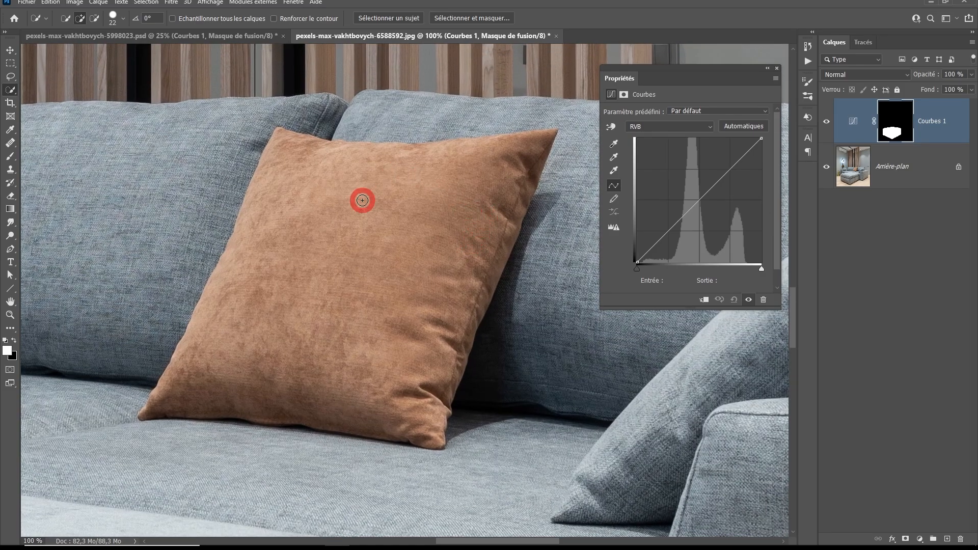
pyautogui.keyDown('alt'); pyautogui.click(743, 126); pyautogui.keyUp('alt')
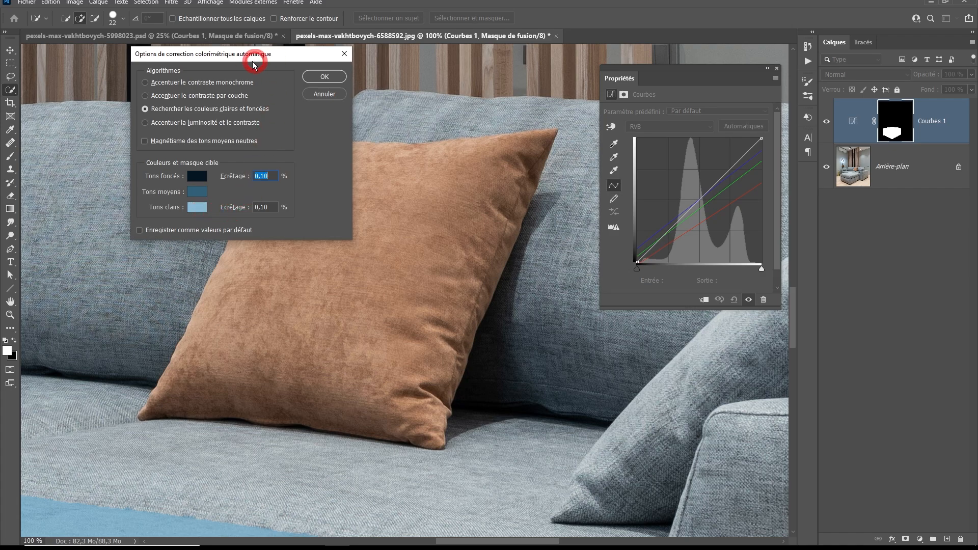
pyautogui.moveTo(276, 55); pyautogui.dragTo(190, 55)
pyautogui.click(114, 178)
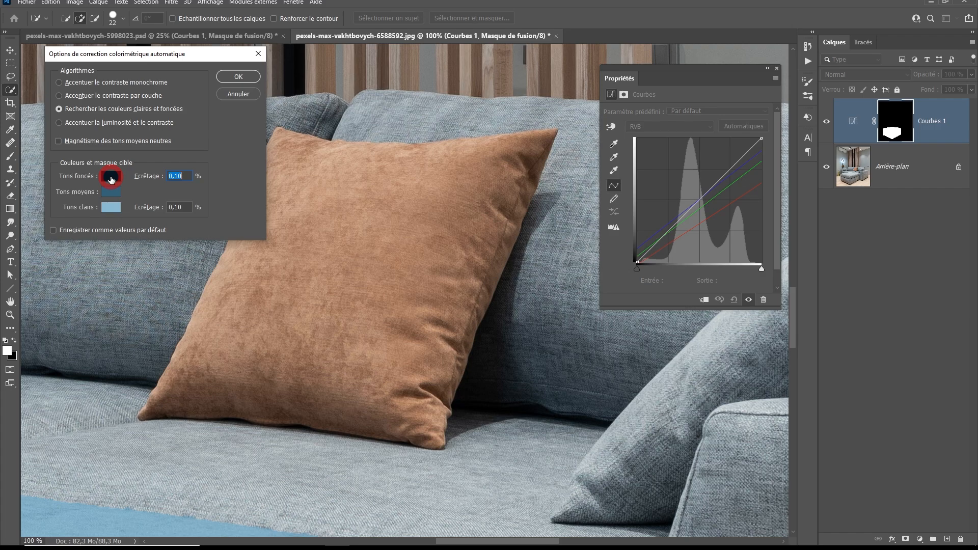
pyautogui.click(148, 176)
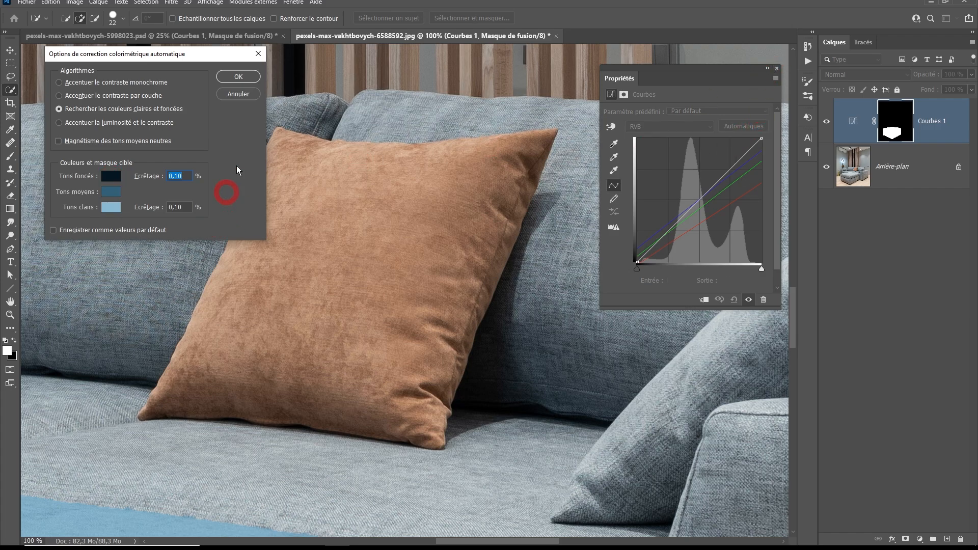
pyautogui.click(238, 94)
# Target the Courbes 1 adjustment instead of its mask and set its automatic-correction shadow colour to 241810, sampled from the orange cushion's lower left corner
pyautogui.click(857, 126)
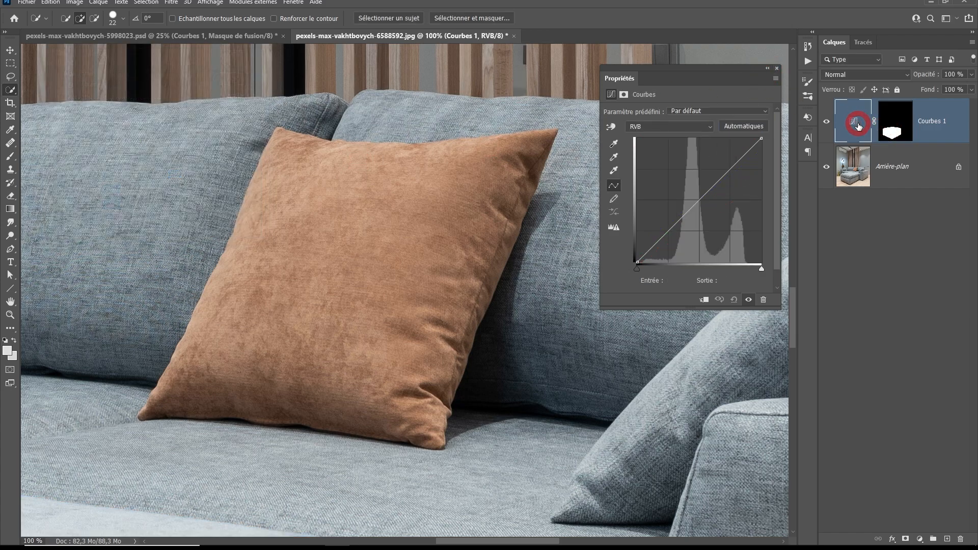
pyautogui.keyDown('alt'); pyautogui.click(740, 125); pyautogui.keyUp('alt')
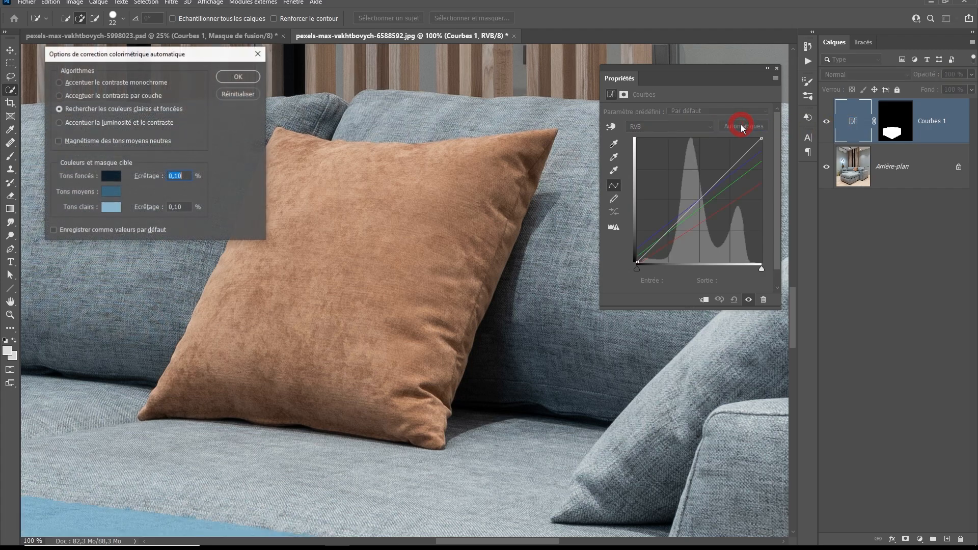
pyautogui.click(111, 178)
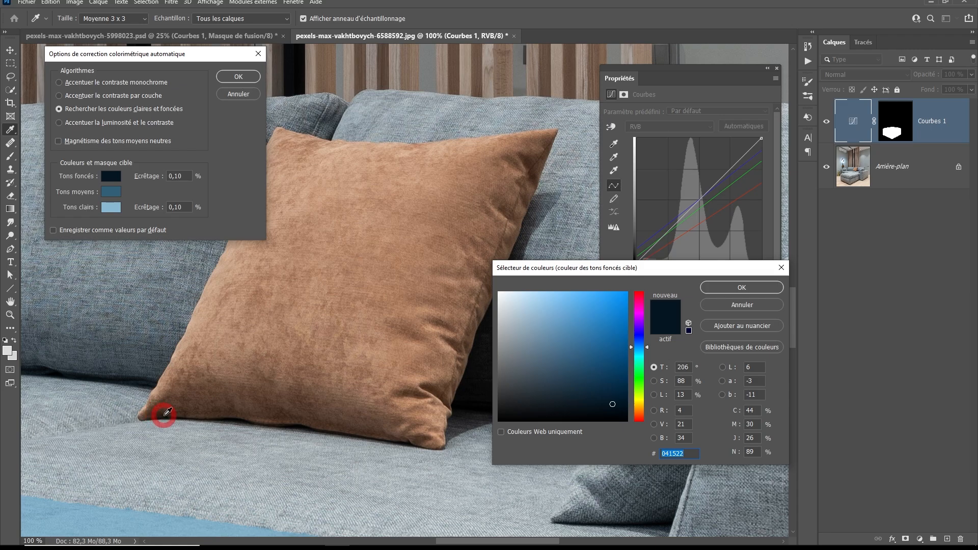
pyautogui.click(167, 412)
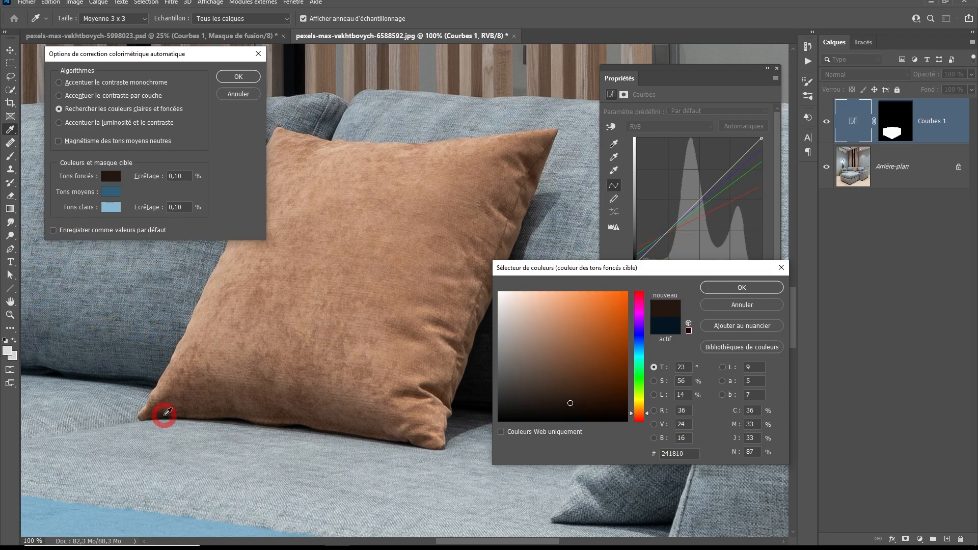
pyautogui.click(741, 287)
# Set the automatic-correction midtone colour to 9b735a by sampling the upper right area of the orange cushion
pyautogui.click(109, 194)
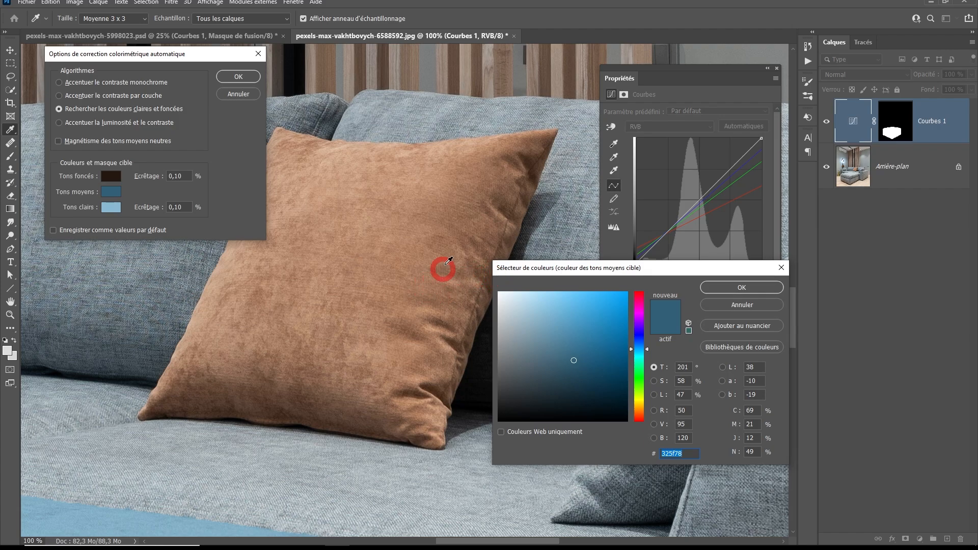
pyautogui.click(465, 202)
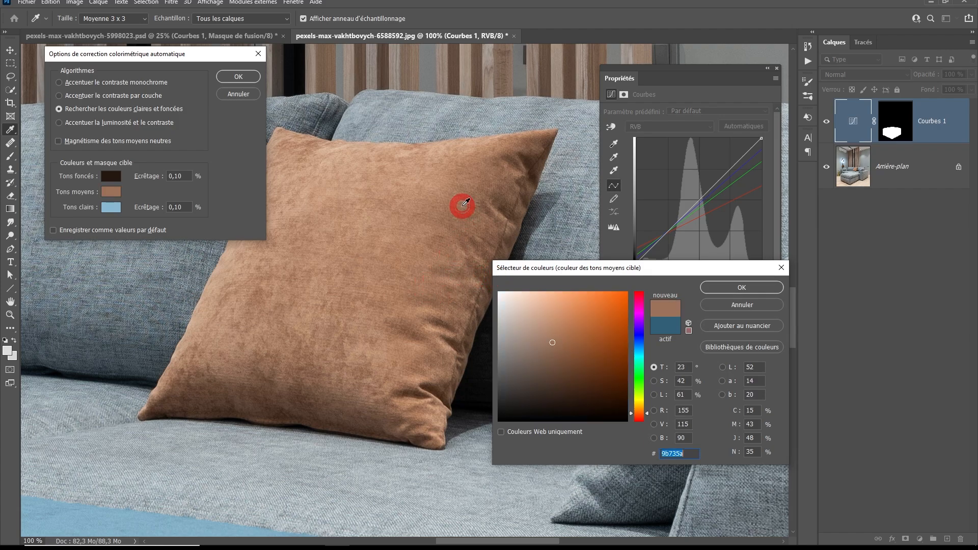
pyautogui.click(713, 288)
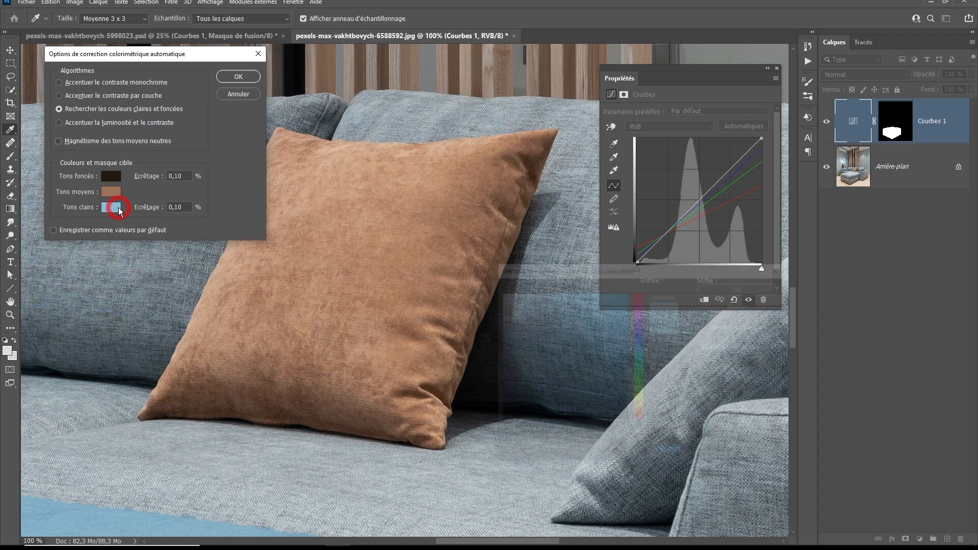
# Set the highlight target colour to caa68b from the orange cushion's left edge, apply the correction and save the target colours as defaults
pyautogui.click(118, 207)
pyautogui.click(216, 281)
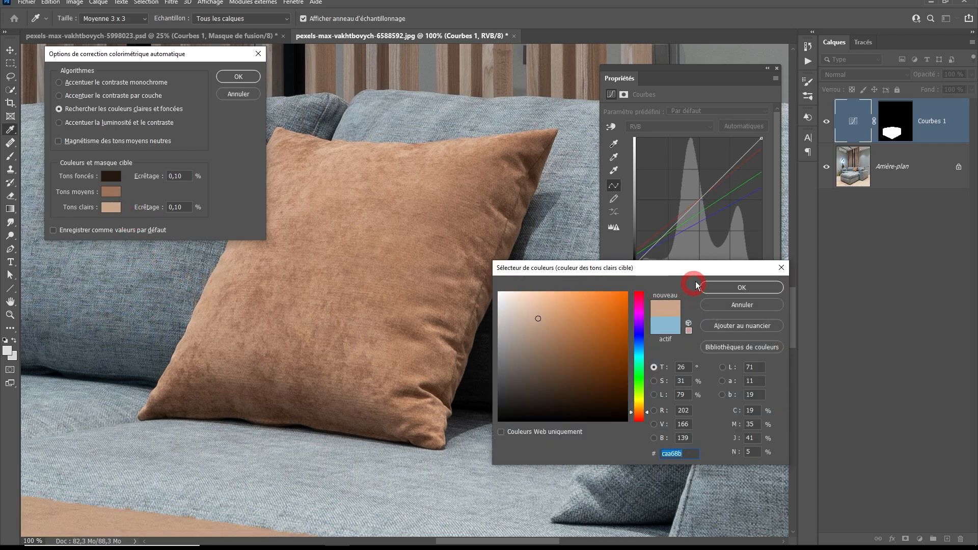
pyautogui.click(761, 286)
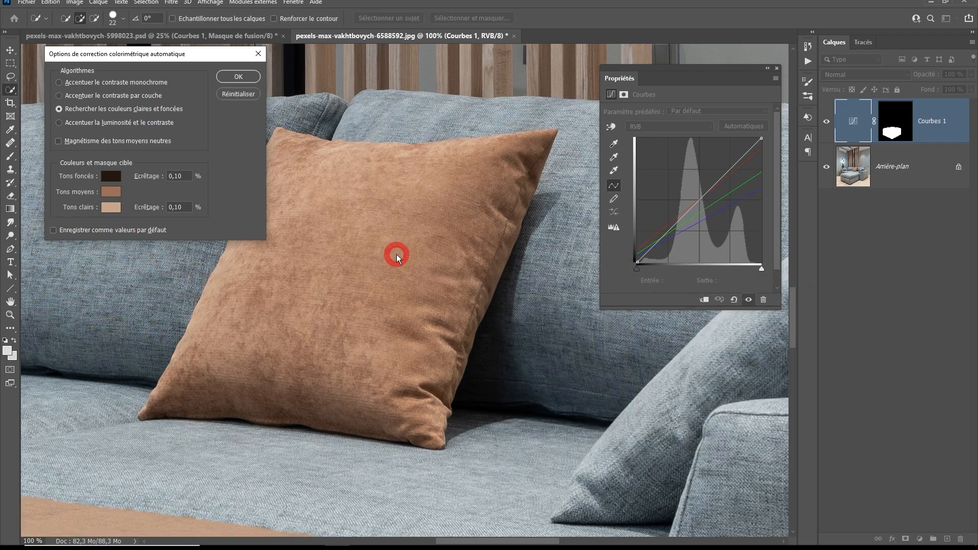
pyautogui.click(240, 78)
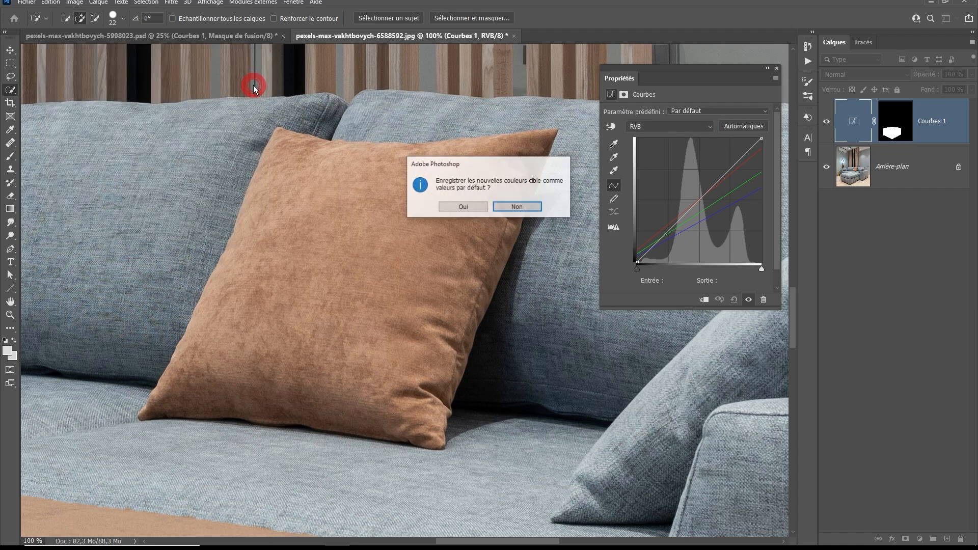
pyautogui.click(461, 205)
pyautogui.scroll(-4, 476, 284)
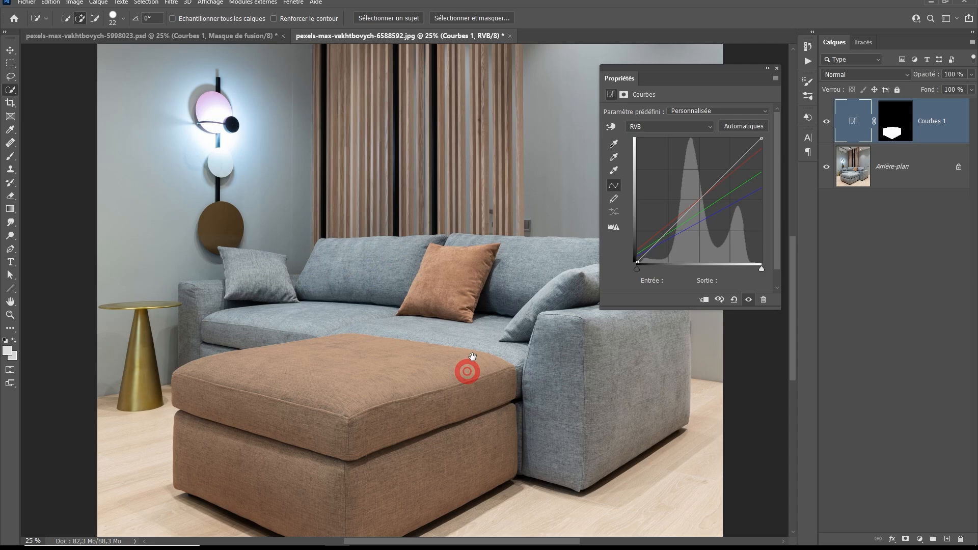
pyautogui.moveTo(473, 357); pyautogui.dragTo(482, 250)
pyautogui.scroll(1, 491, 288)
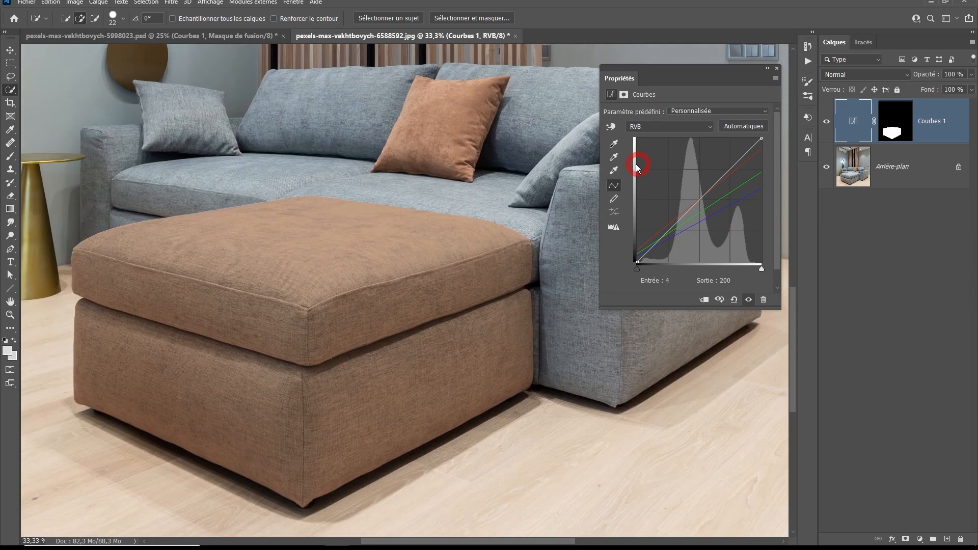
# Set the ottoman curve's black point on its front side and its grey point on the seat top
pyautogui.click(613, 144)
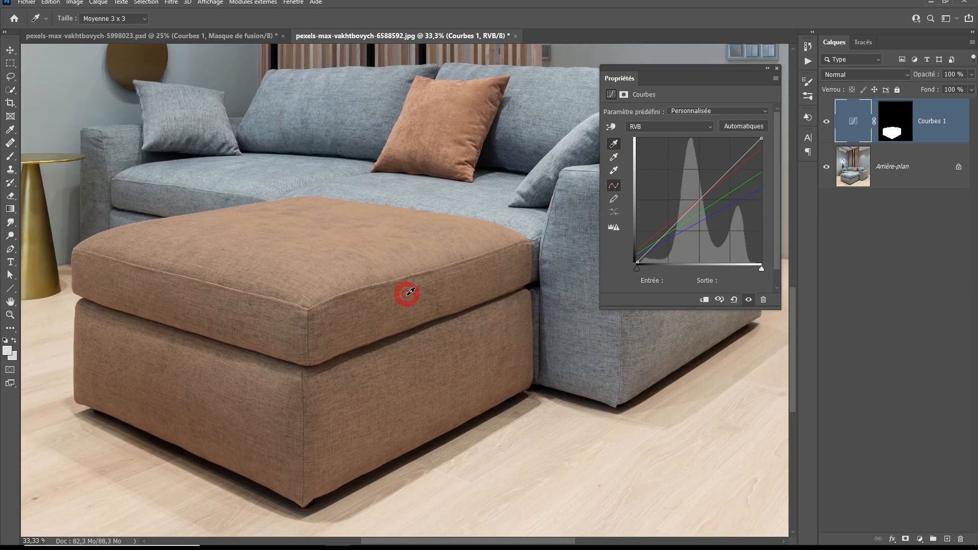
pyautogui.click(408, 330)
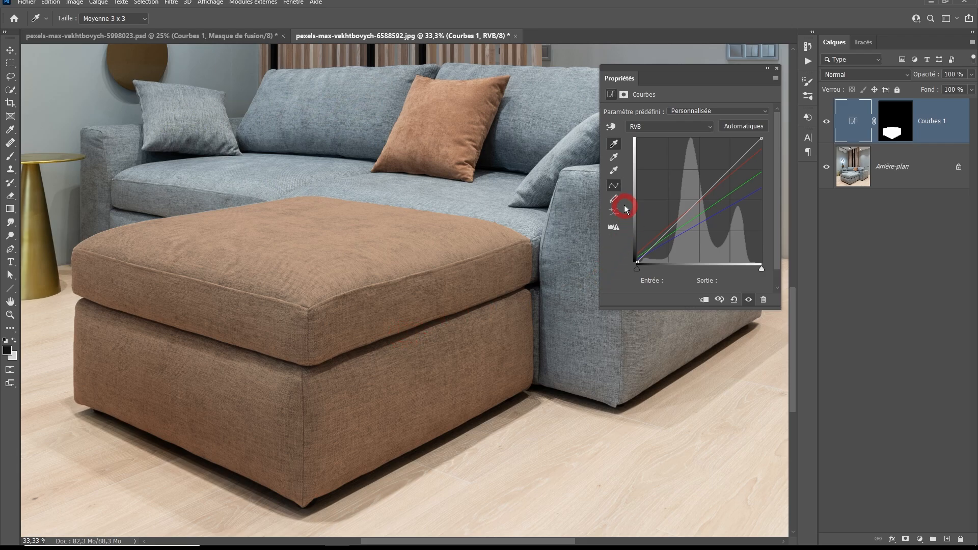
pyautogui.click(615, 158)
pyautogui.keyDown('ctrl'); pyautogui.keyDown('alt'); pyautogui.click(425, 253); pyautogui.keyUp('alt'); pyautogui.keyUp('ctrl')
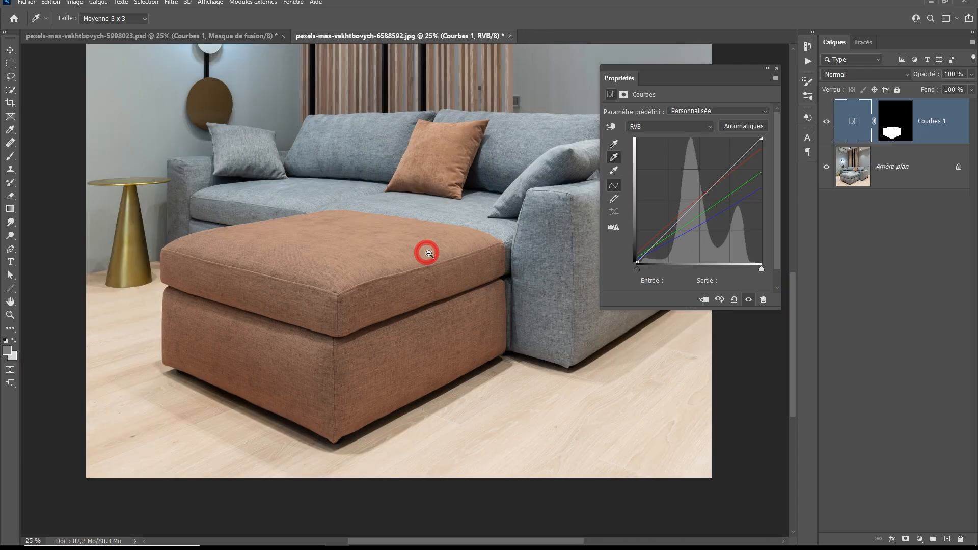
pyautogui.keyDown('ctrl'); pyautogui.click(437, 254); pyautogui.keyUp('ctrl')
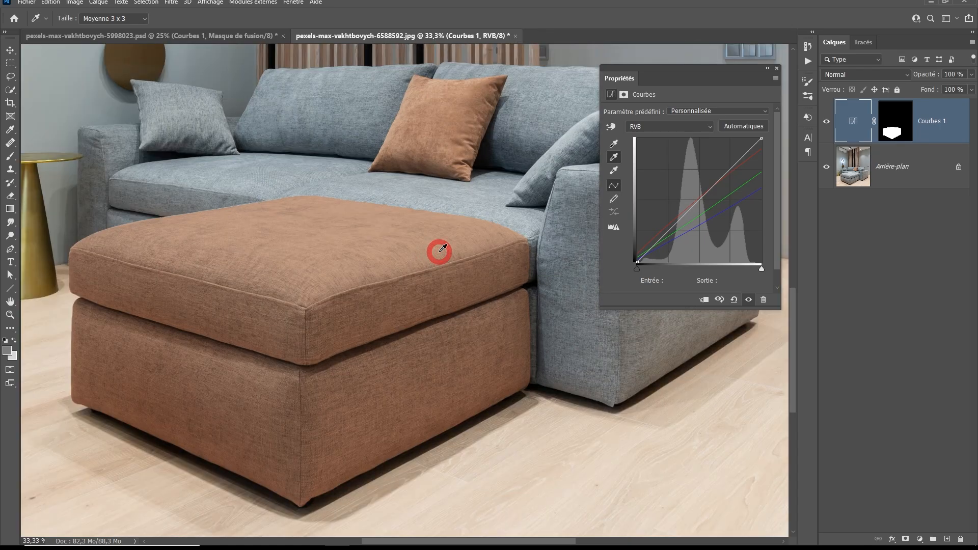
pyautogui.moveTo(490, 225); pyautogui.dragTo(482, 252)
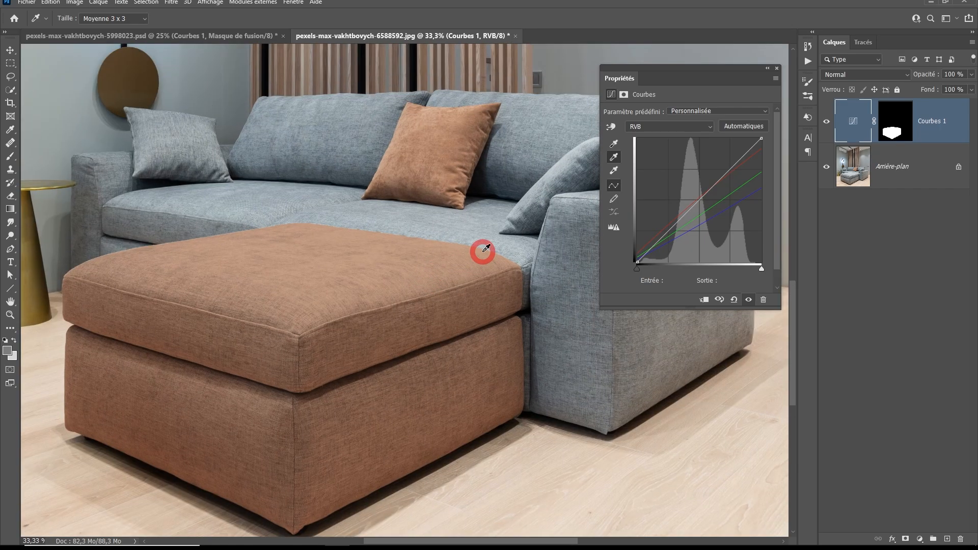
pyautogui.press('w')
# In pexels-max-vakhtbovych-5998023.psd, sample Courbes 2's black point in the gap under the plain cushion, then grey and white points on the armrest
pyautogui.click(228, 34)
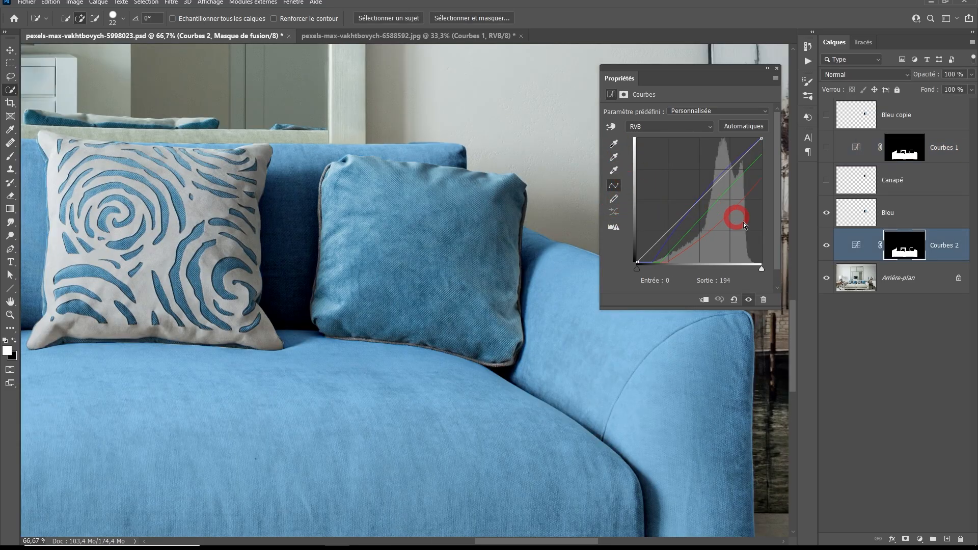
pyautogui.click(614, 144)
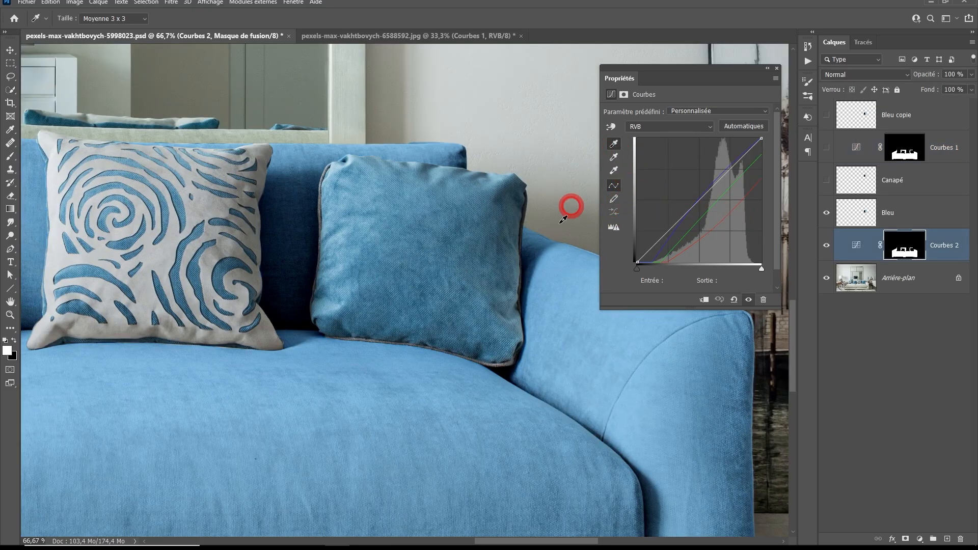
pyautogui.click(512, 373)
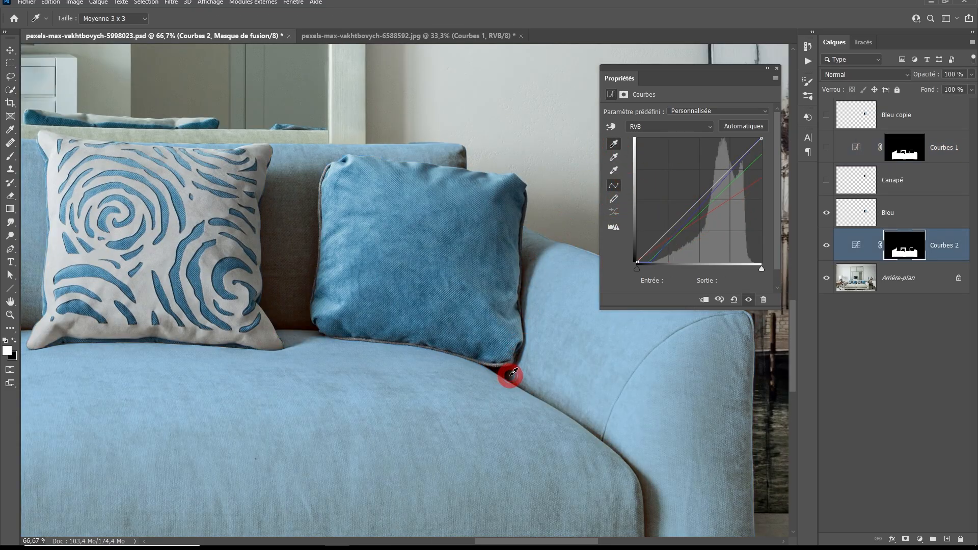
pyautogui.click(615, 159)
pyautogui.click(720, 399)
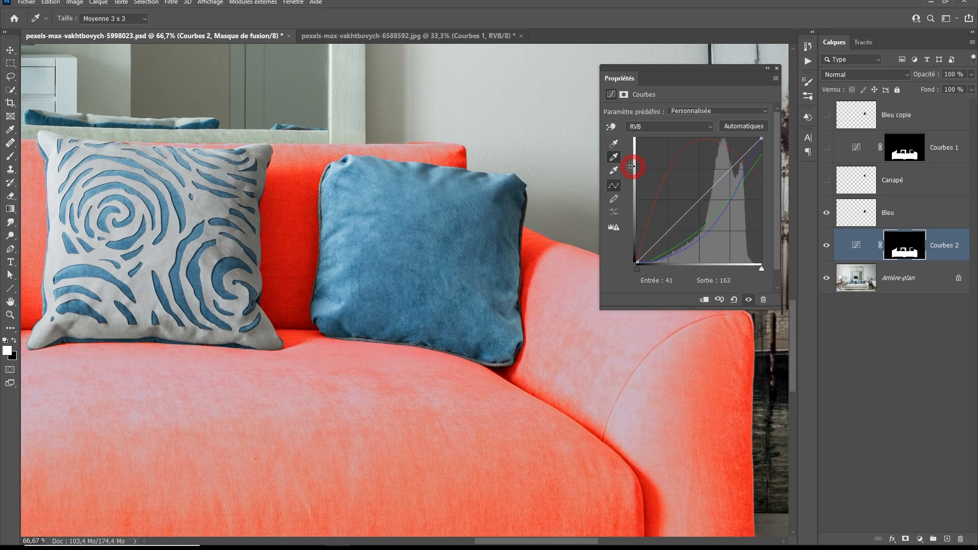
pyautogui.click(573, 270)
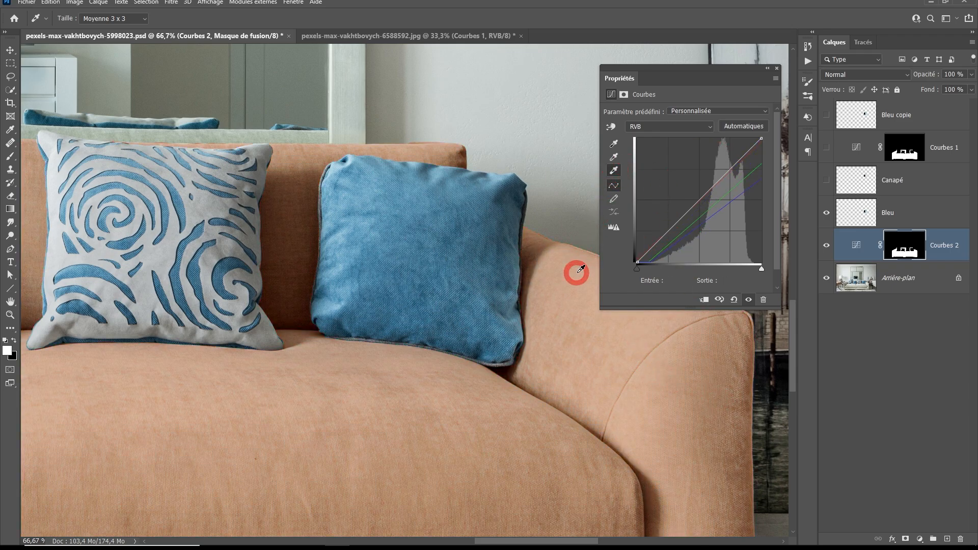
# Resample Courbes 2's grey point on the sofa's armrest and seat
pyautogui.click(622, 159)
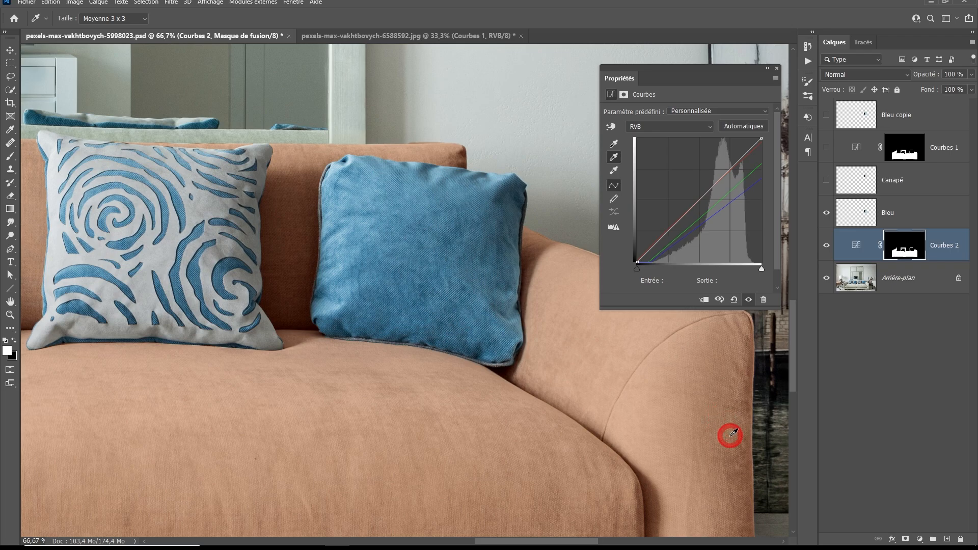
pyautogui.click(552, 470)
pyautogui.hotkey('ctrl', '-')
pyautogui.hotkey('ctrl', '-')
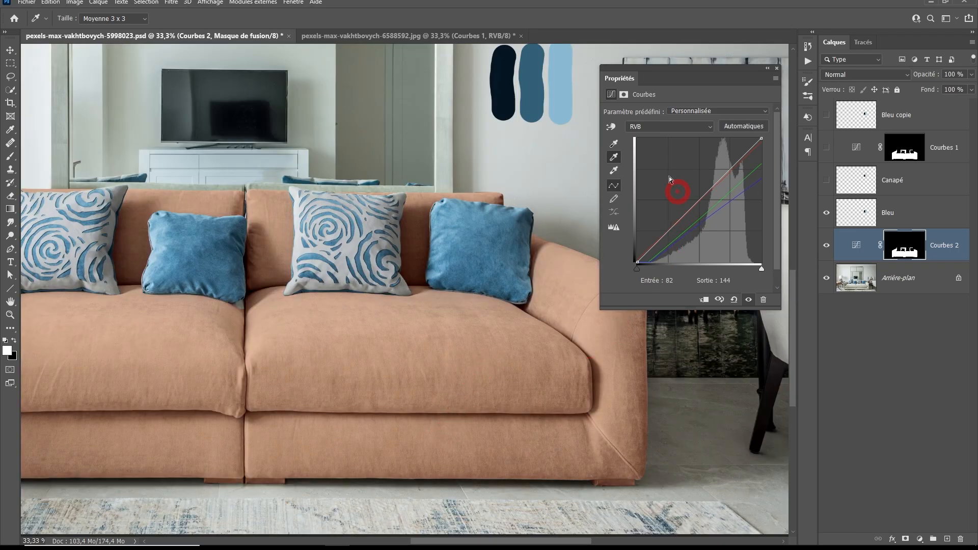
# Resample Courbes 2's black point in the dark gap below the rightmost blue cushion
pyautogui.click(615, 146)
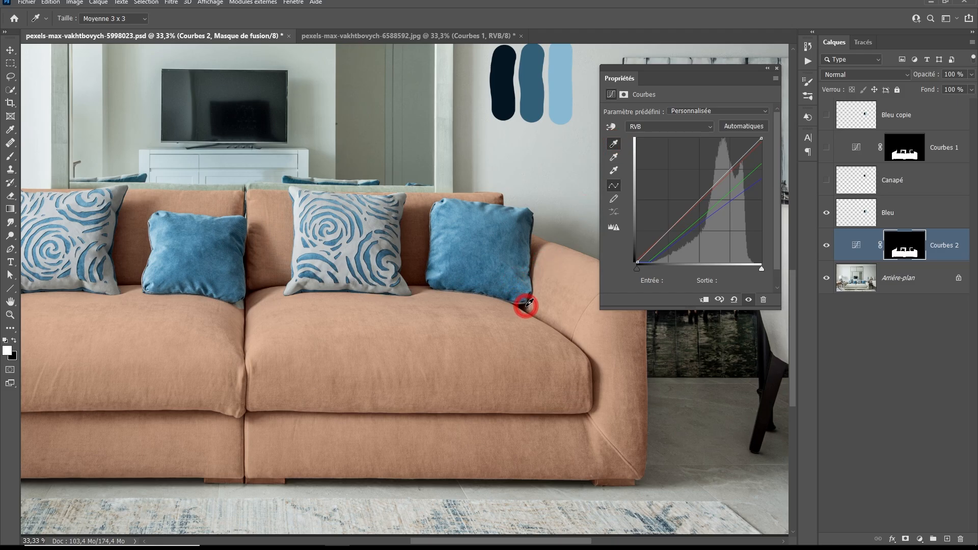
pyautogui.click(525, 306)
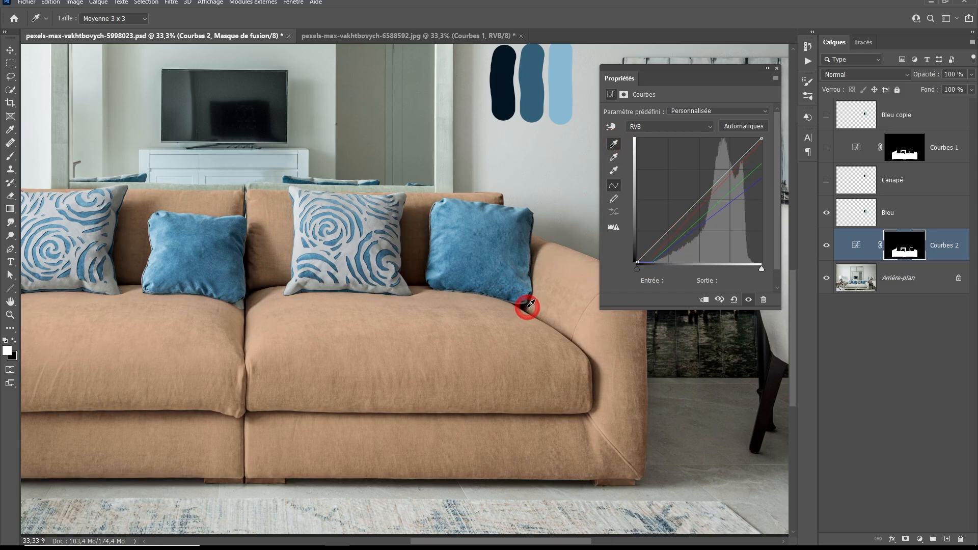
pyautogui.click(530, 304)
pyautogui.scroll(-1, 499, 352)
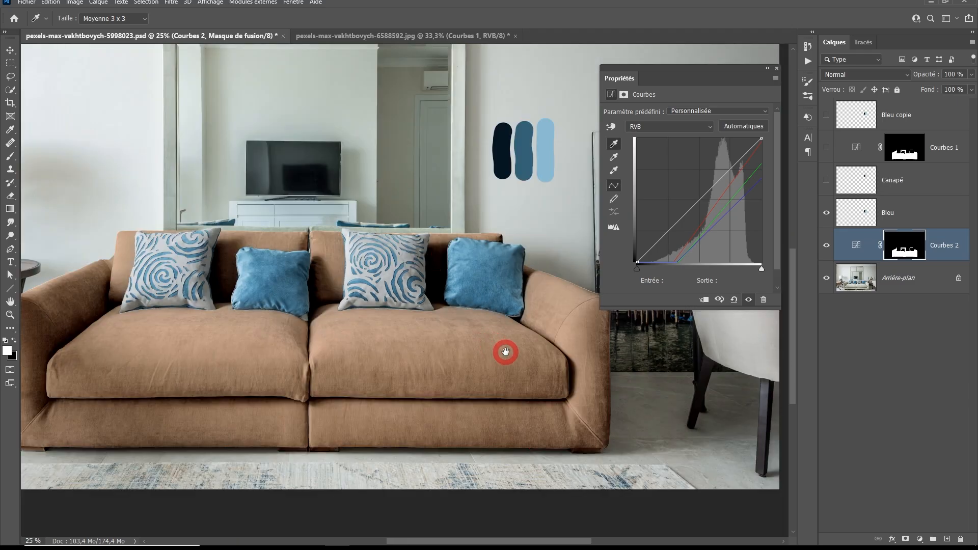
pyautogui.moveTo(505, 352); pyautogui.dragTo(544, 367)
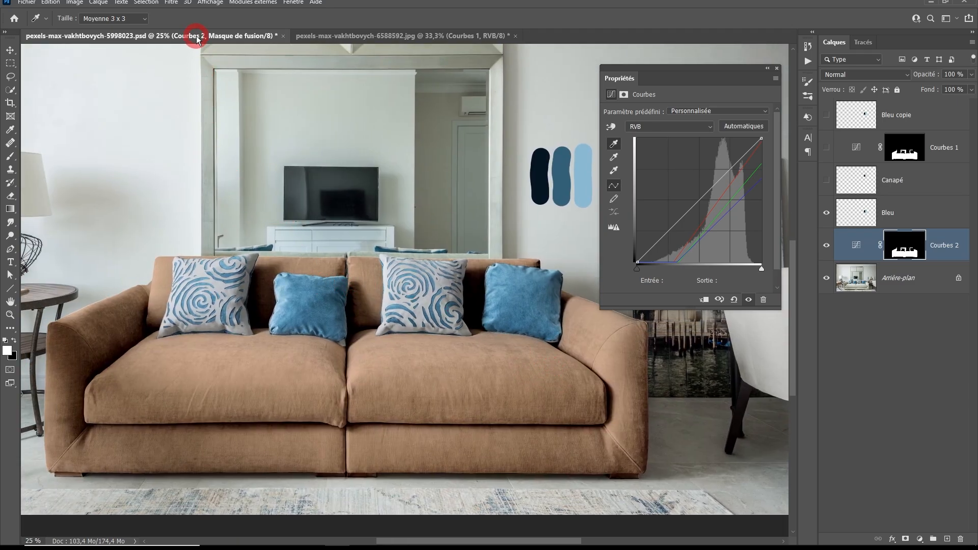
pyautogui.click(323, 35)
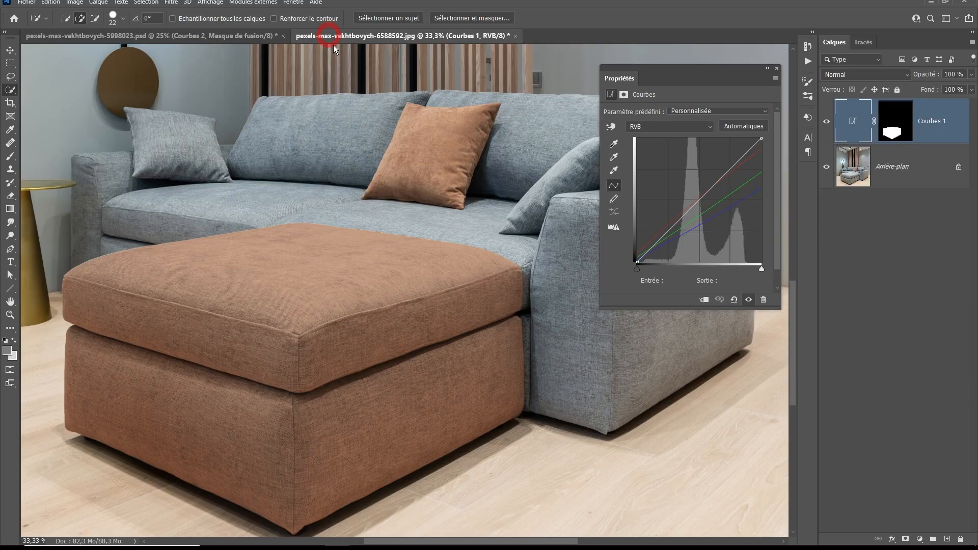
pyautogui.click(249, 37)
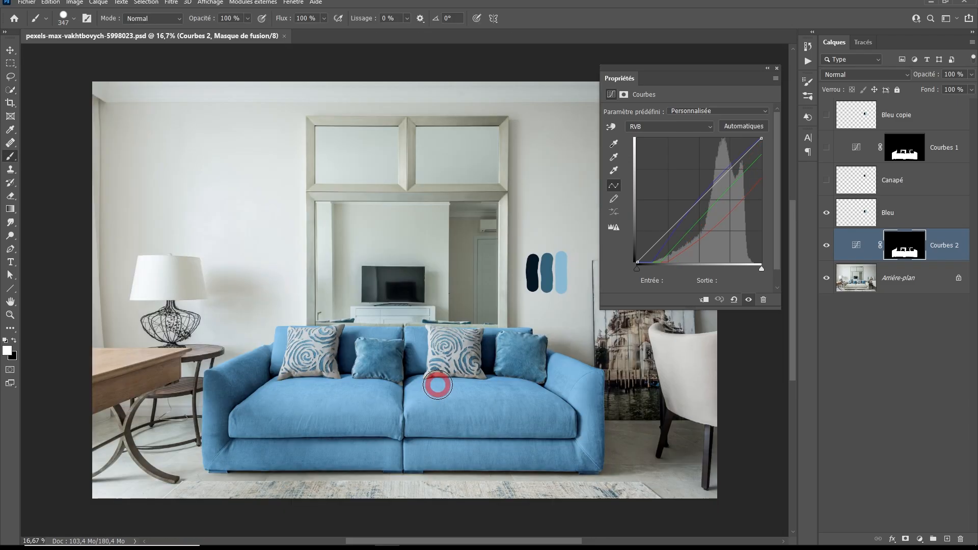
pyautogui.hotkey('ctrl', '+')
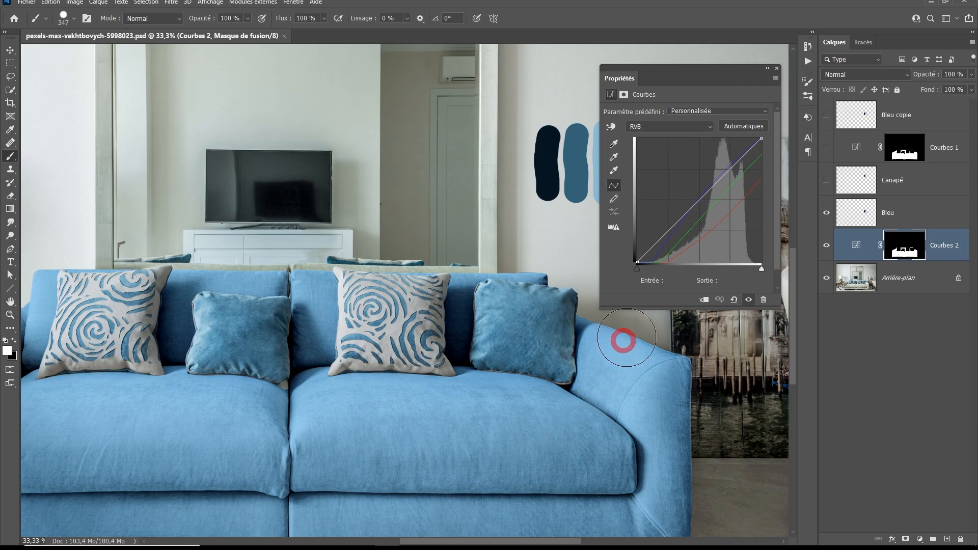
pyautogui.click(720, 157)
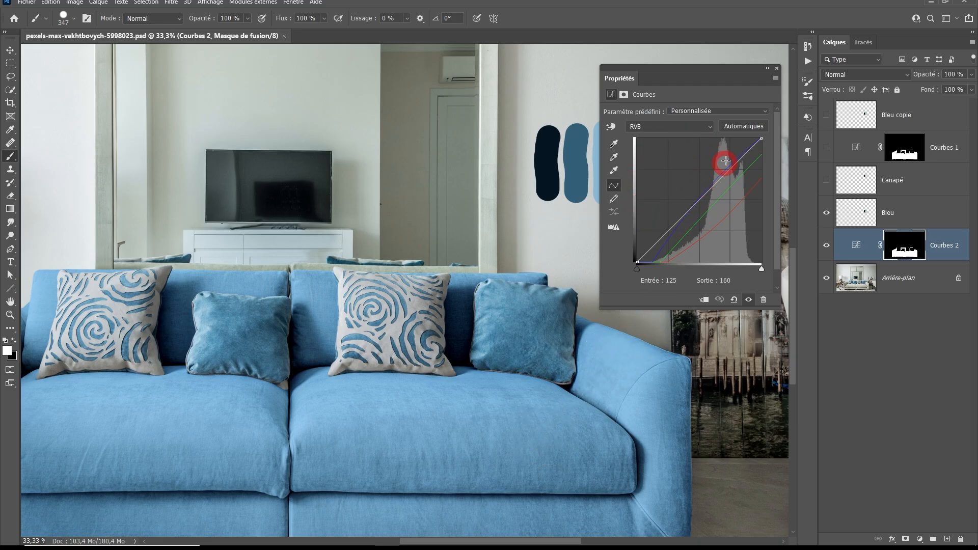
# Create a blank 1920 × 1080 px document at 300 ppi and add a Courbes adjustment layer to it
pyautogui.click(26, 2)
pyautogui.click(31, 12)
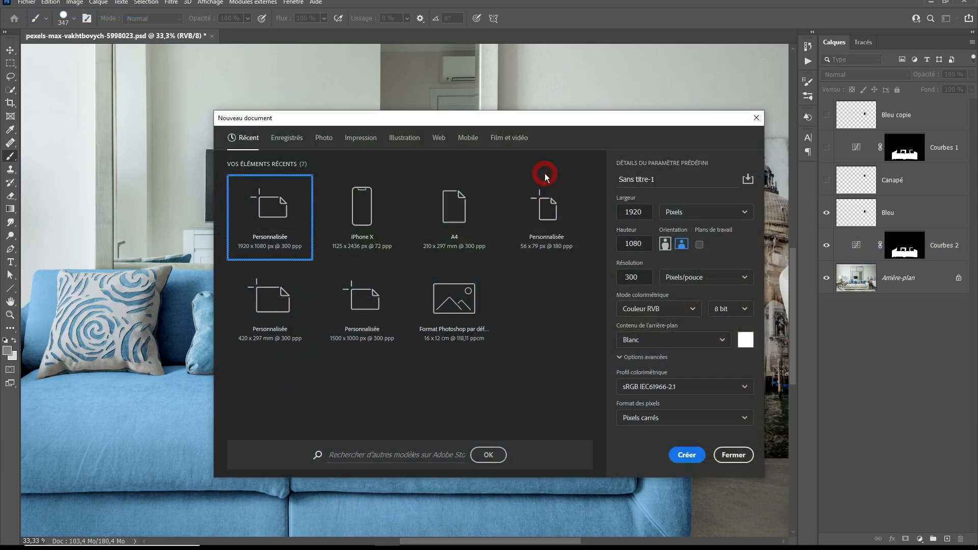
pyautogui.doubleClick(543, 171)
pyautogui.click(920, 538)
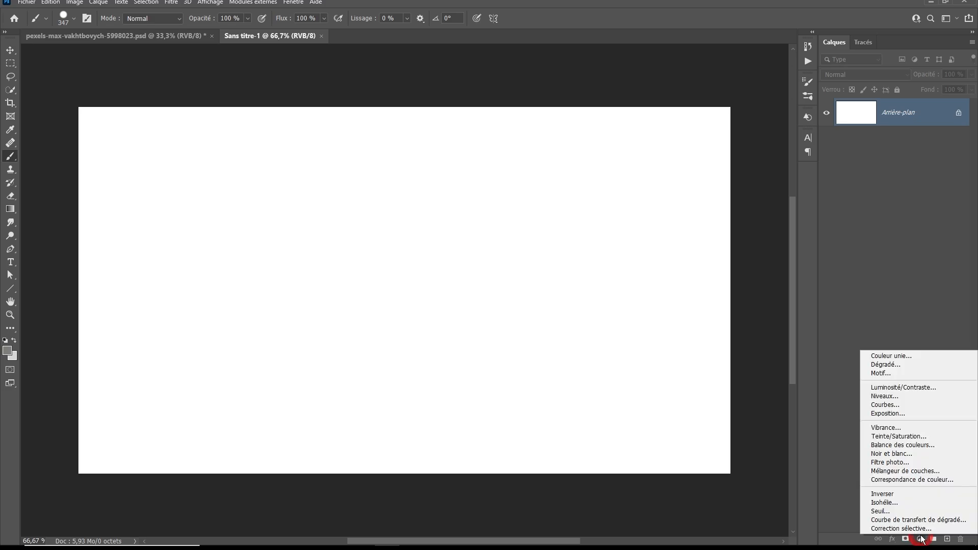
pyautogui.click(894, 404)
# Set the automatic-correction shadow target colour of the new Courbes layer to black, 000000
pyautogui.keyDown('alt'); pyautogui.click(742, 126); pyautogui.keyUp('alt')
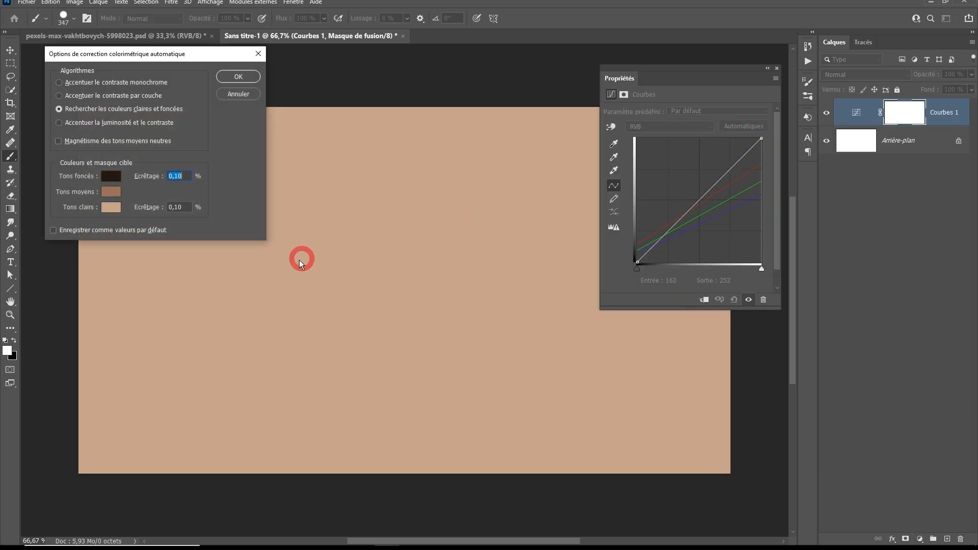
pyautogui.click(112, 177)
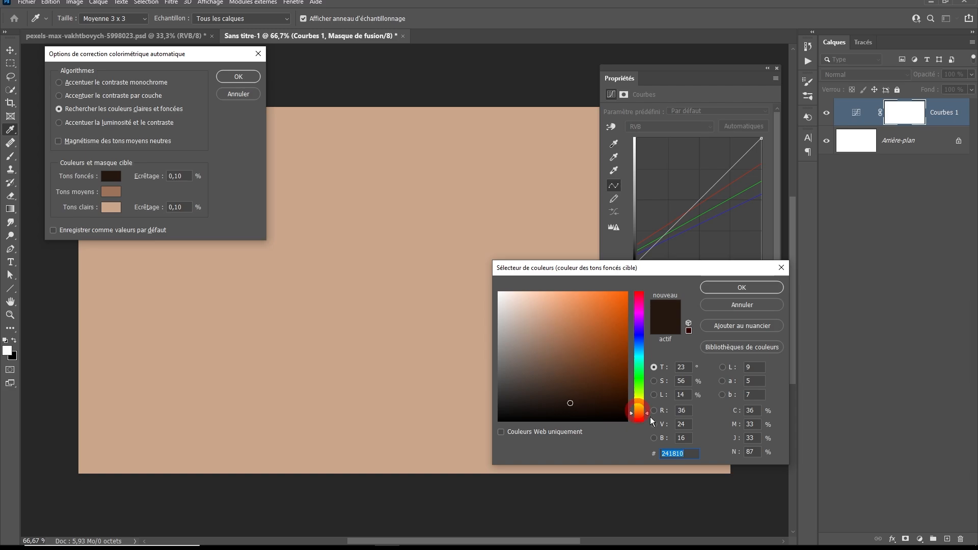
pyautogui.moveTo(564, 409); pyautogui.dragTo(480, 446)
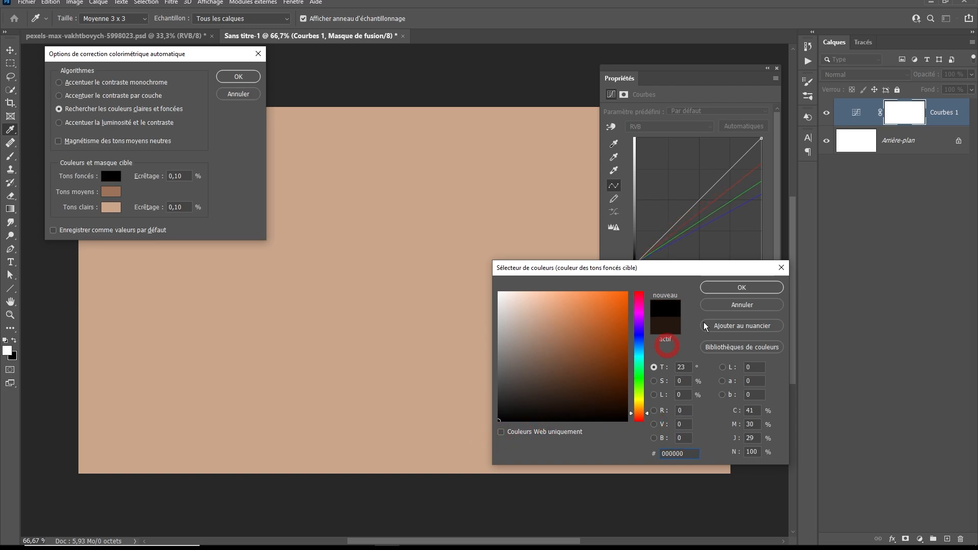
pyautogui.click(731, 286)
# Set the automatic-correction midtone target colour to neutral grey, 808080
pyautogui.click(113, 192)
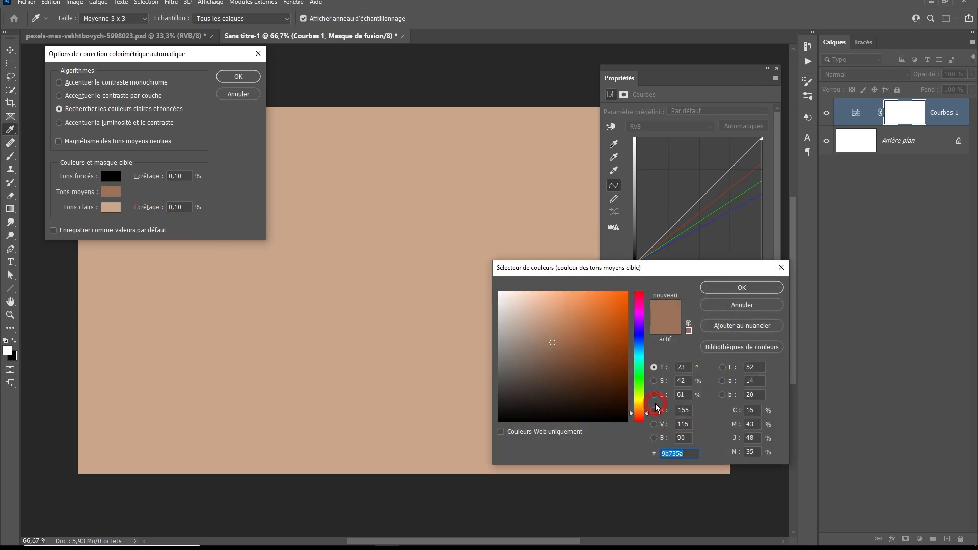
pyautogui.click(553, 340)
pyautogui.click(685, 421)
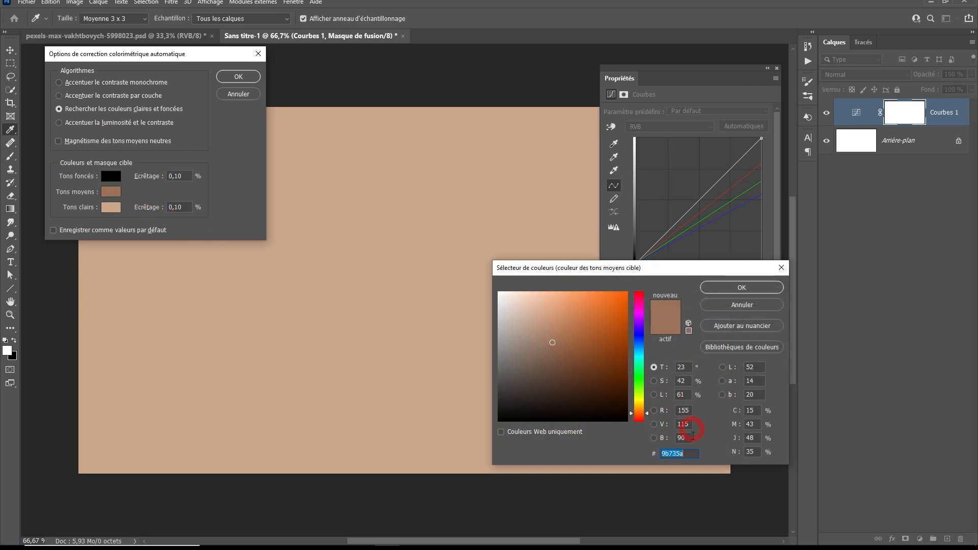
pyautogui.write('808080')
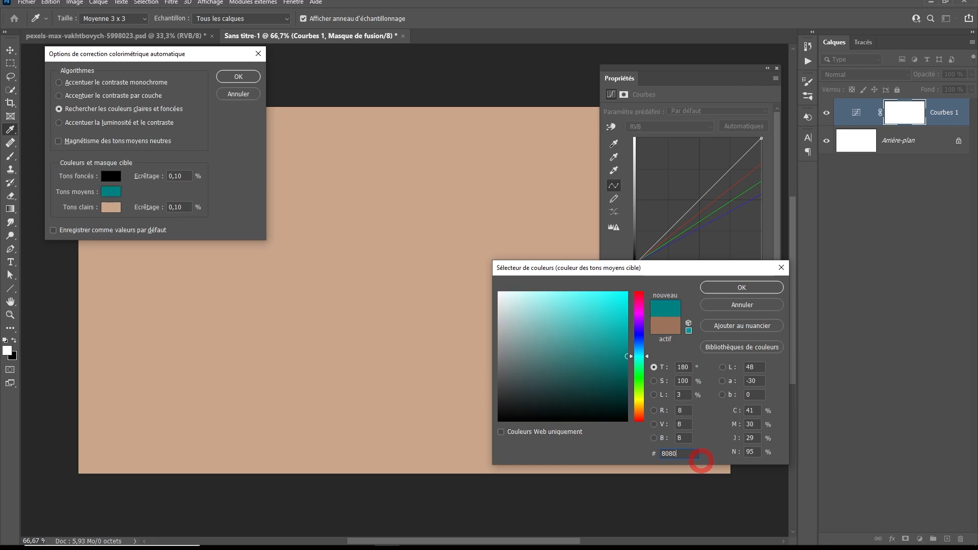
pyautogui.click(741, 288)
# Set the highlight target colour to white, ffffff, apply the options and save the target colours as defaults
pyautogui.click(111, 207)
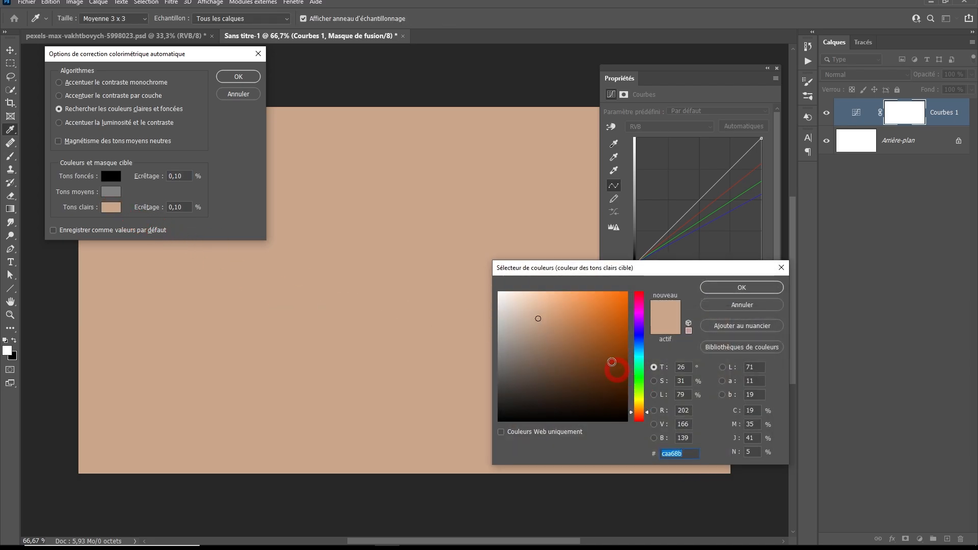
pyautogui.click(432, 283)
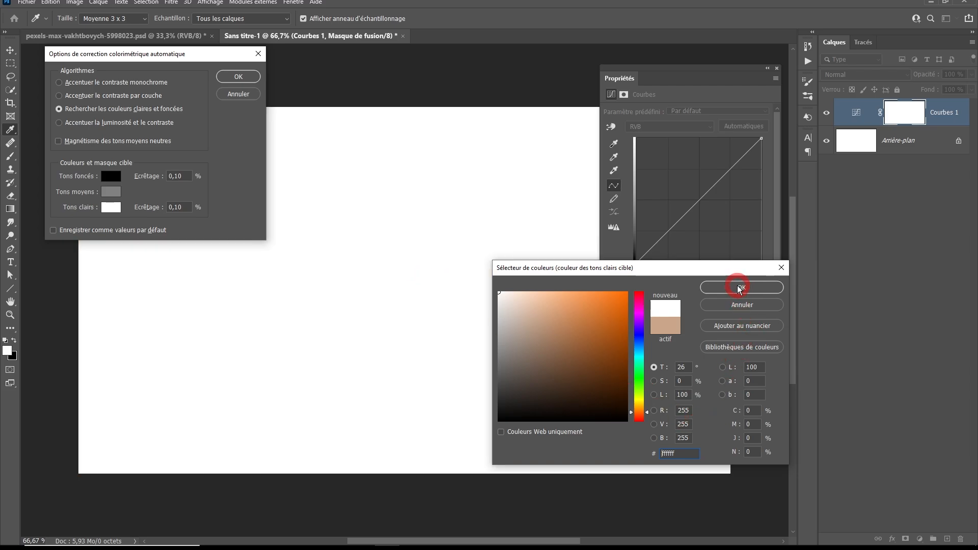
pyautogui.click(740, 288)
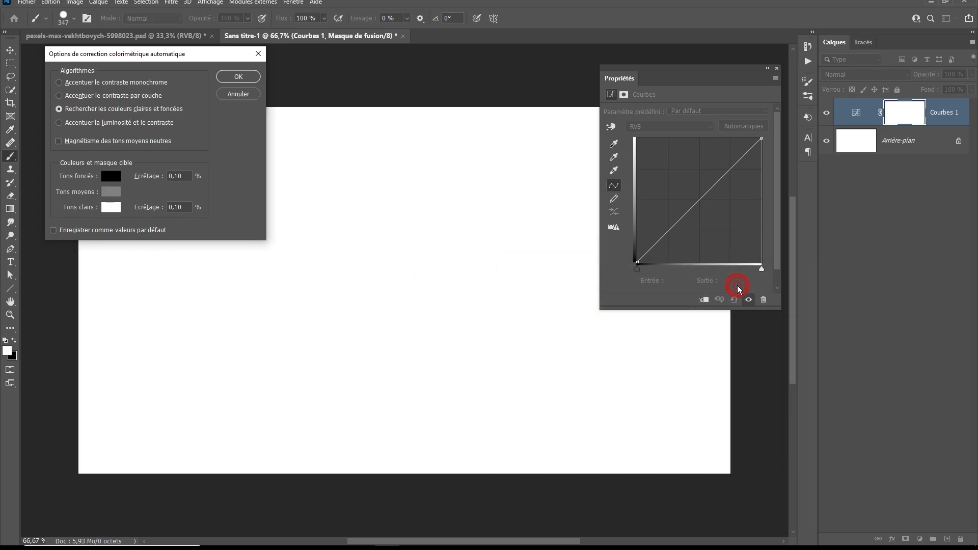
pyautogui.click(230, 77)
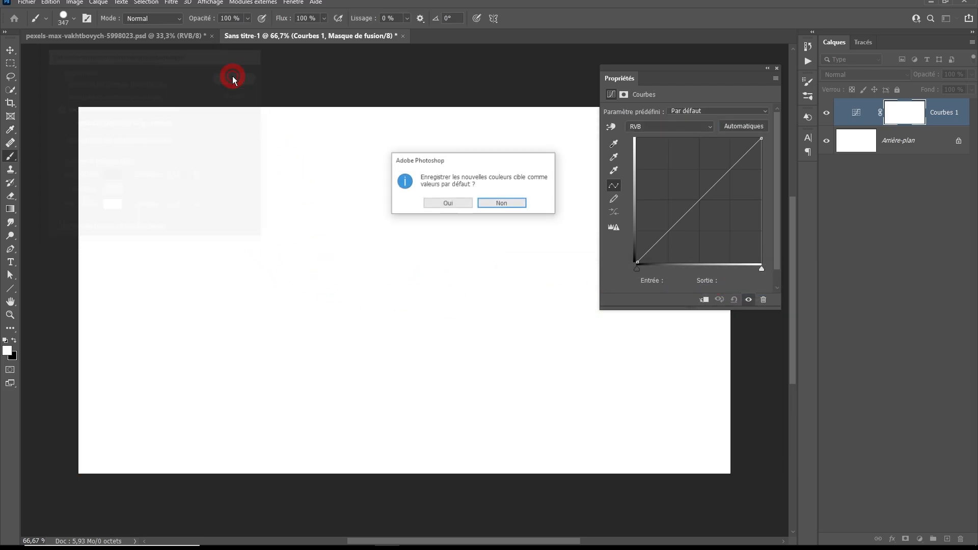
pyautogui.click(447, 205)
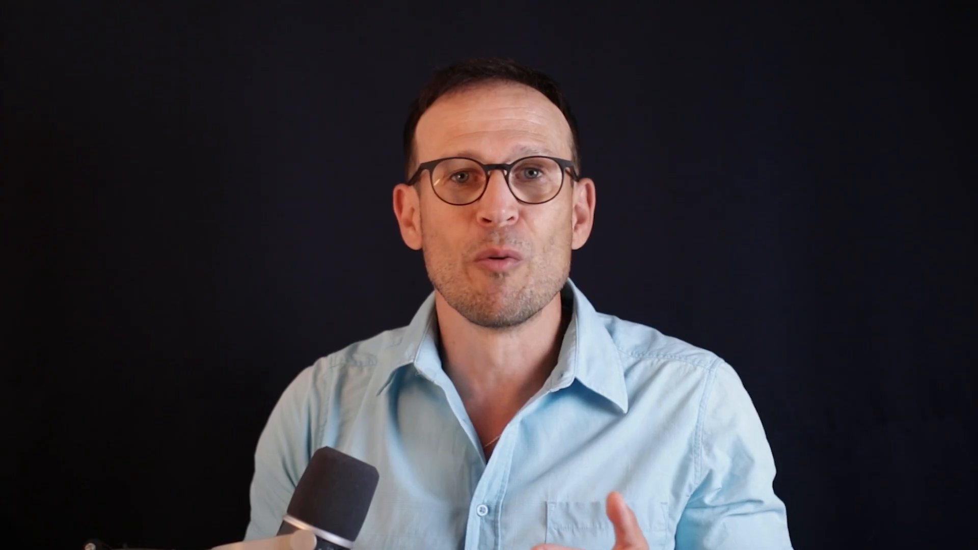